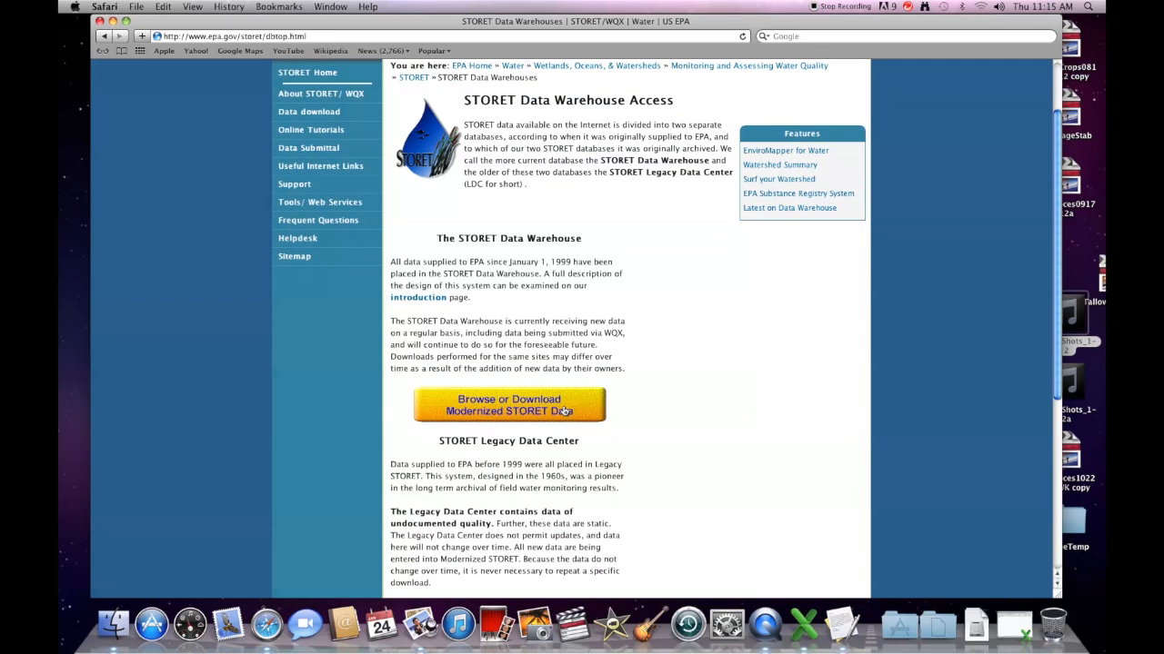
pyautogui.scroll(-2, 647, 385)
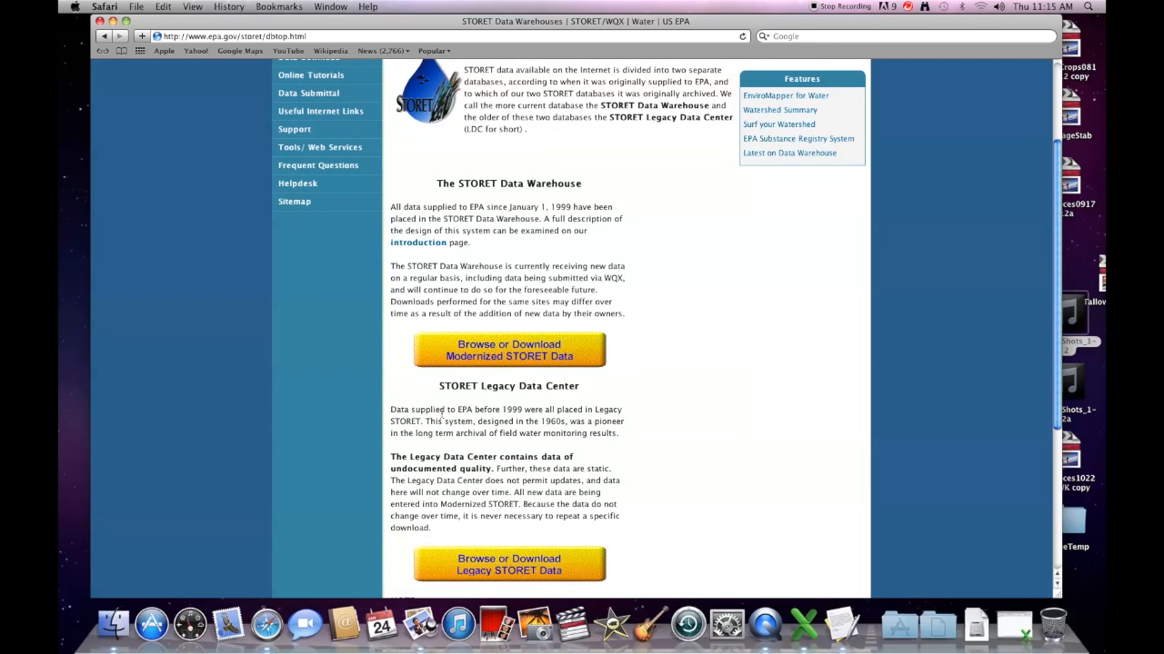
# Step: Scroll past the pre-1999 data note and open the Browse or Download Modernized STORET Data page
pyautogui.moveTo(402, 413); pyautogui.dragTo(533, 413)
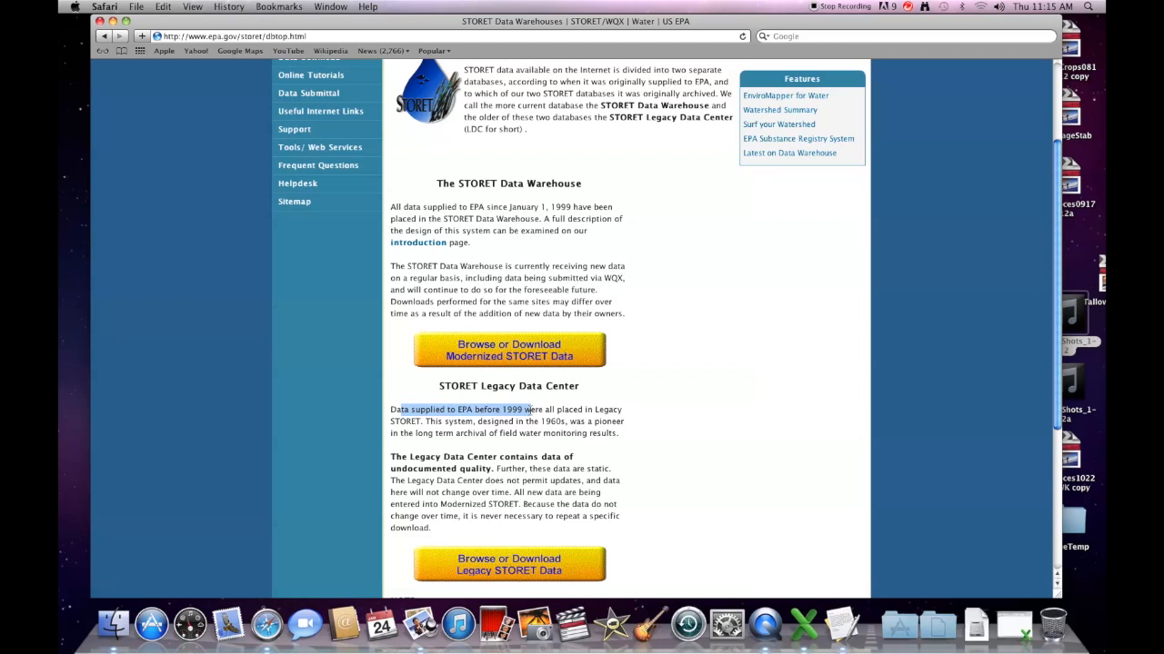
pyautogui.scroll(-1, 661, 519)
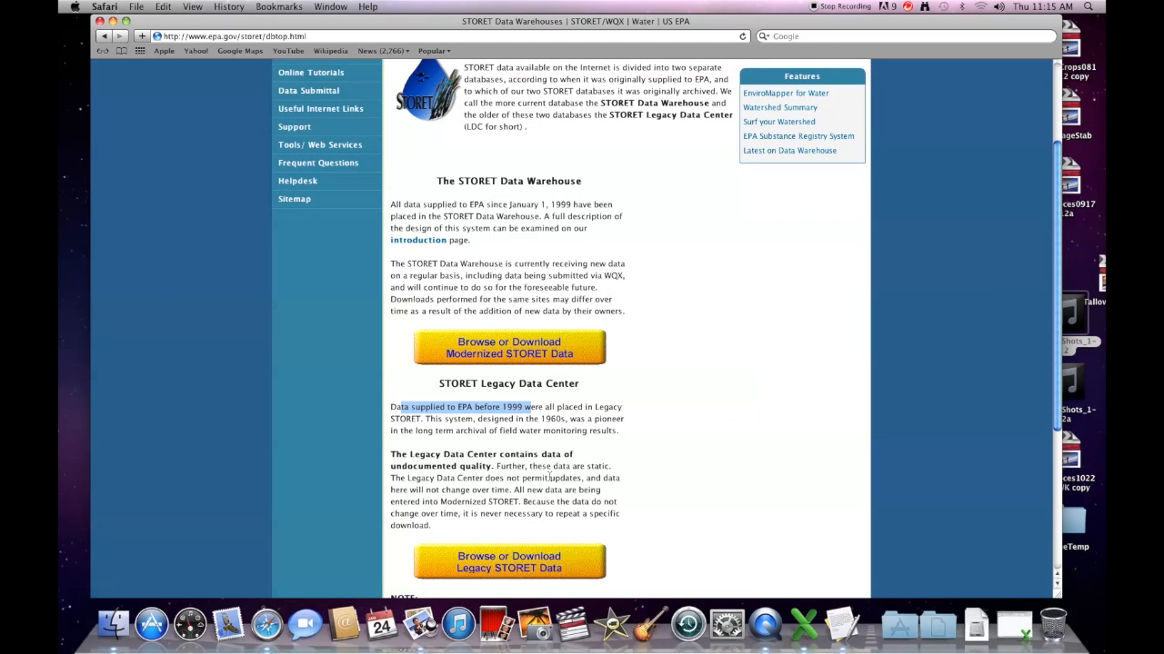
pyautogui.click(526, 354)
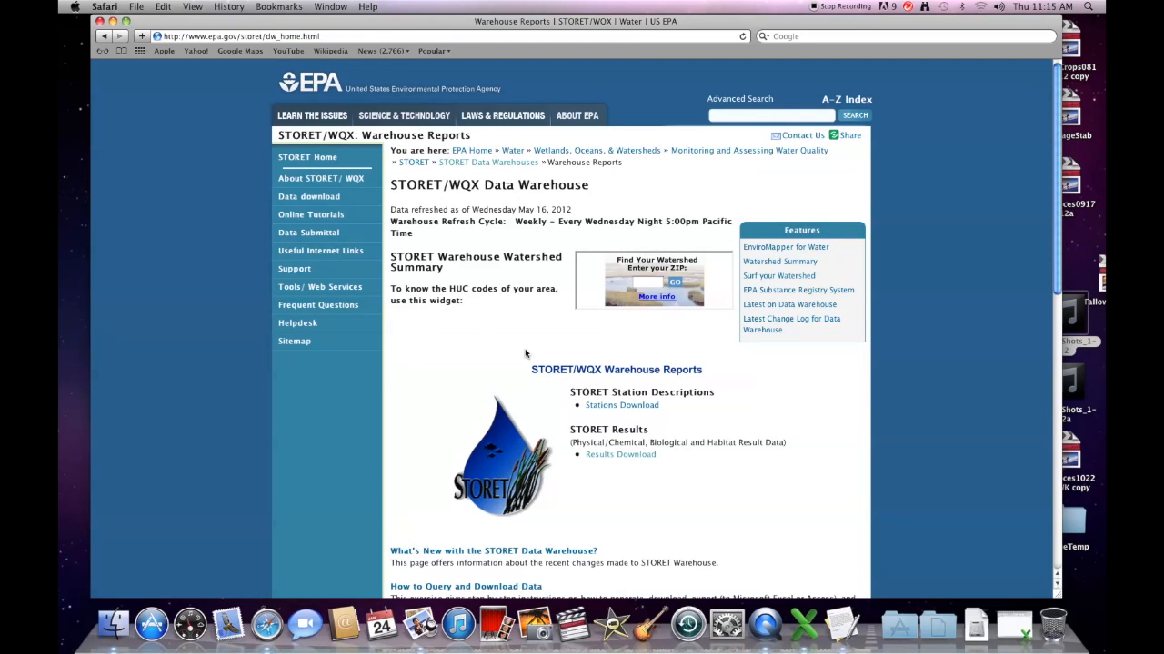
# Step: Open the Results Download search form under STORET Results
pyautogui.scroll(-2, 708, 433)
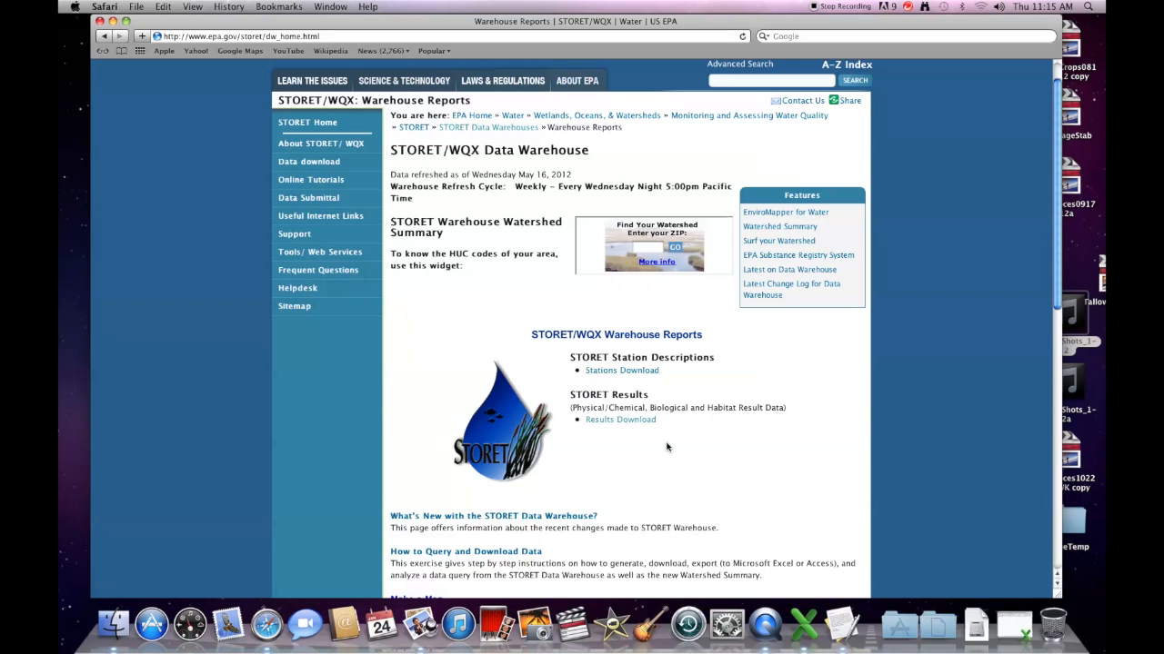
pyautogui.click(639, 423)
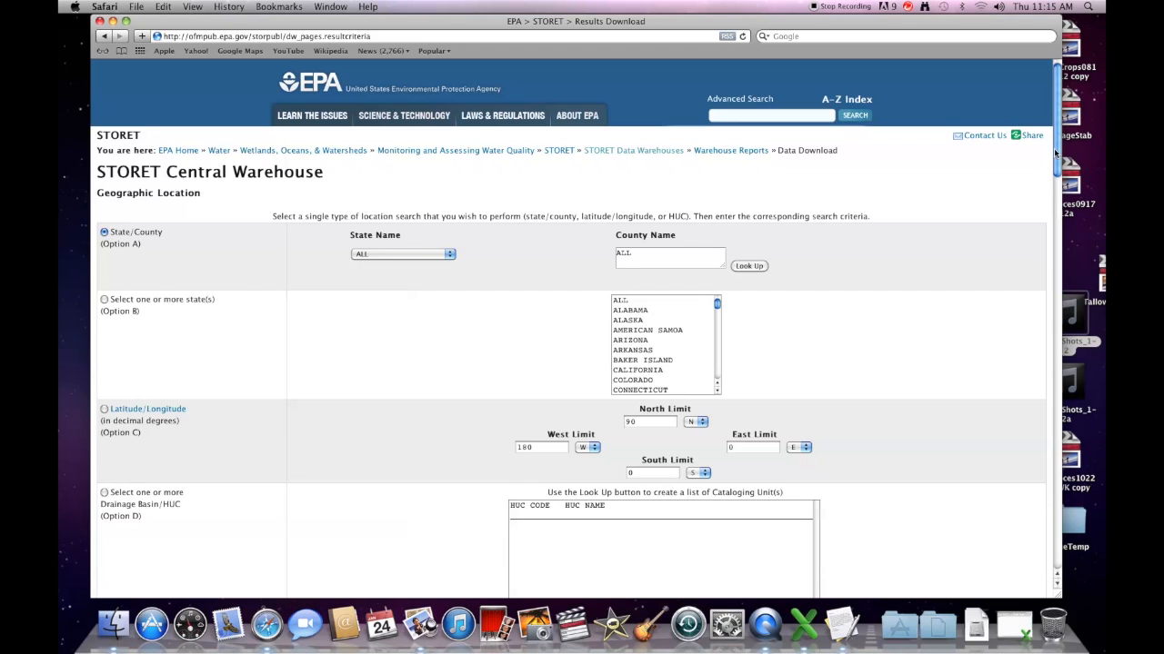
pyautogui.scroll(-1, 1053, 150)
# Step: Choose Option 3, searching by organization and station
pyautogui.moveTo(1055, 159); pyautogui.dragTo(1055, 325)
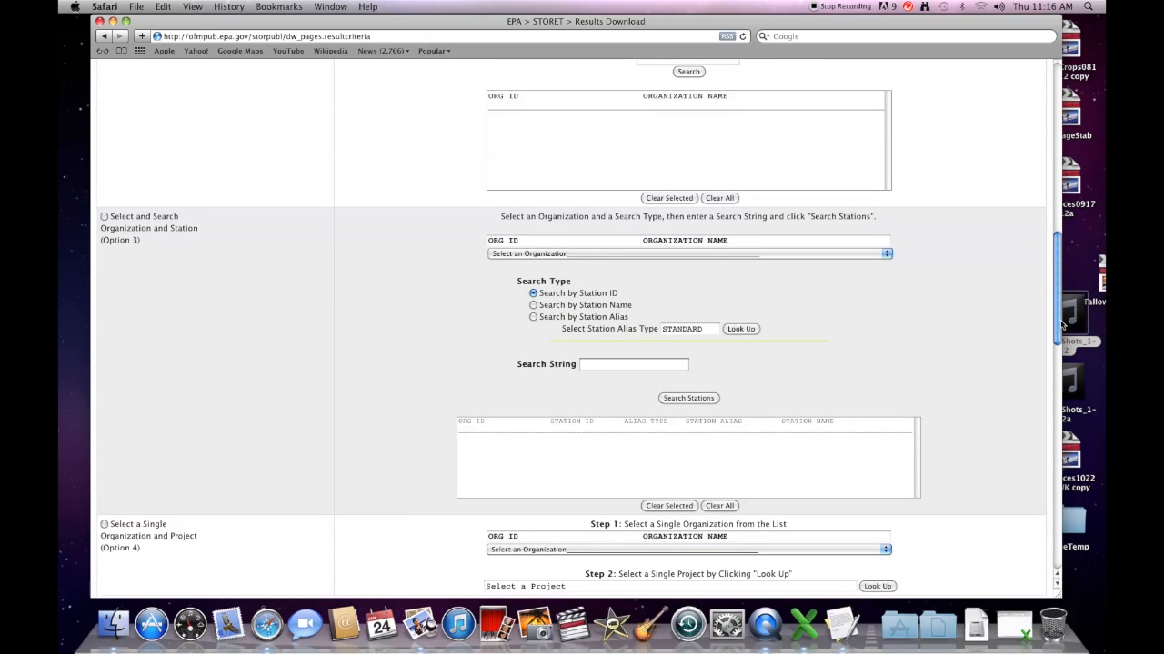
pyautogui.click(104, 221)
pyautogui.moveTo(153, 220); pyautogui.dragTo(208, 232)
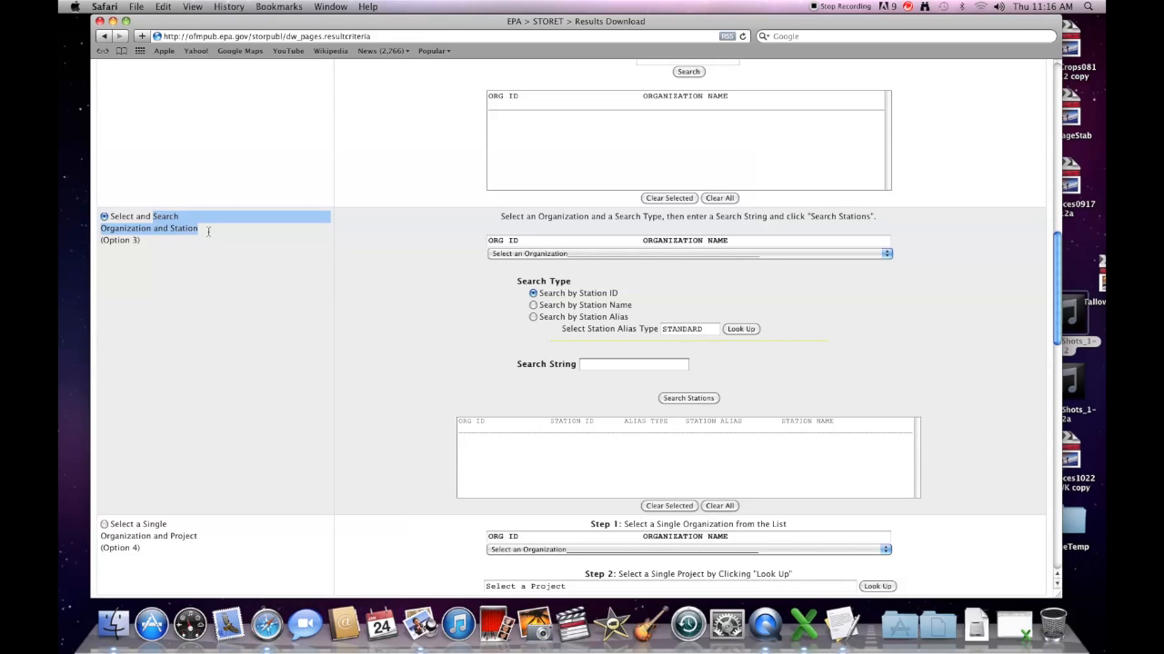
# Step: Pick 21SC60WQ SC Dept. of Health Control from the organization list
pyautogui.click(818, 254)
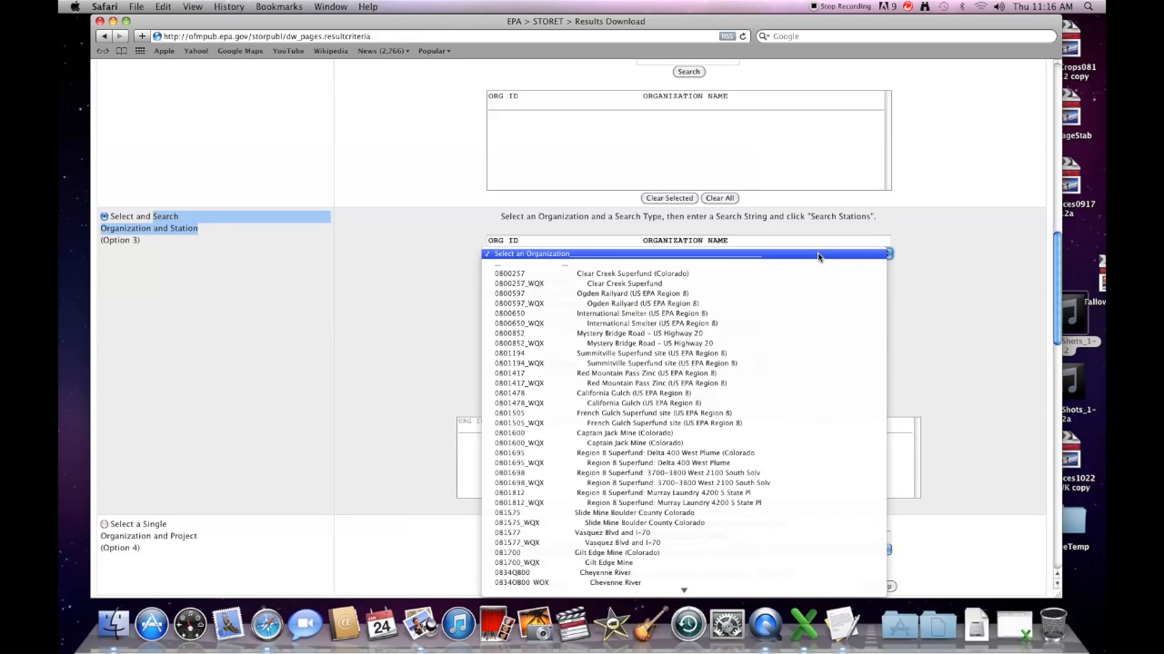
pyautogui.scroll(-3, 651, 307)
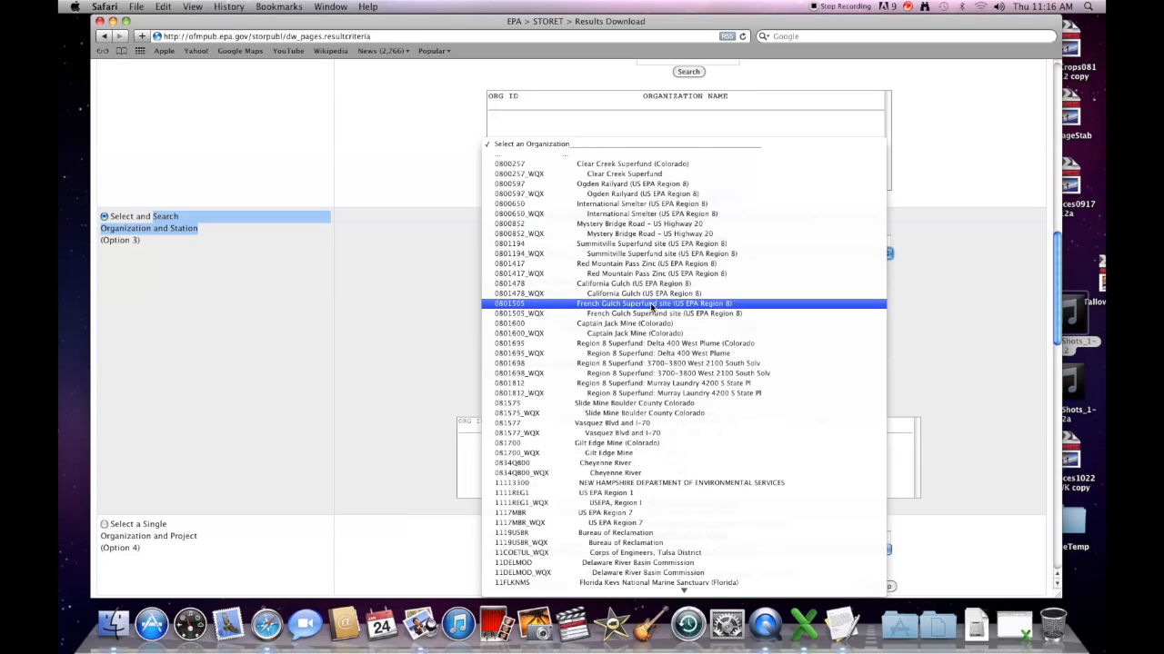
pyautogui.scroll(-2, 650, 307)
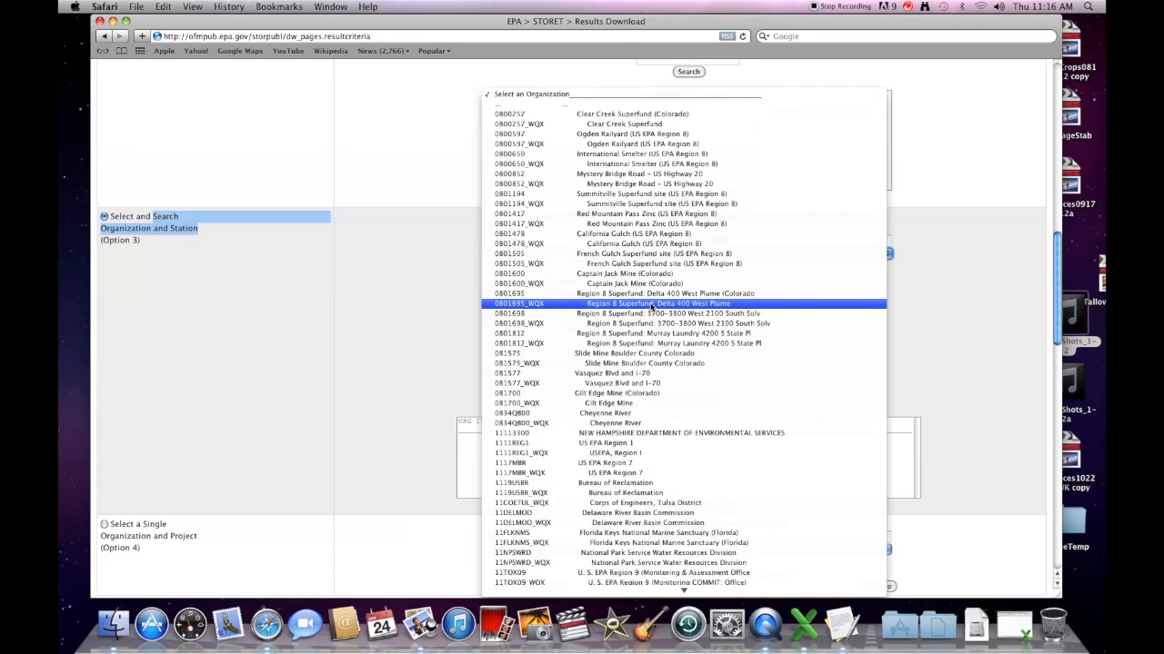
pyautogui.scroll(-4, 651, 307)
pyautogui.scroll(-10, 651, 307)
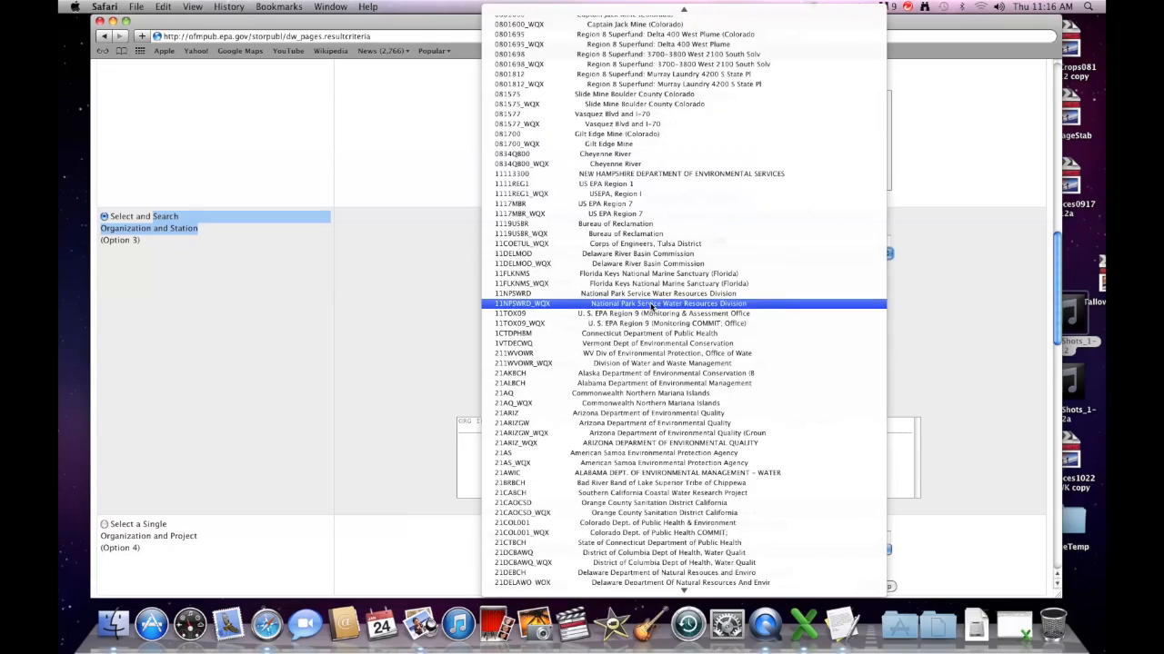
pyautogui.scroll(-8, 651, 307)
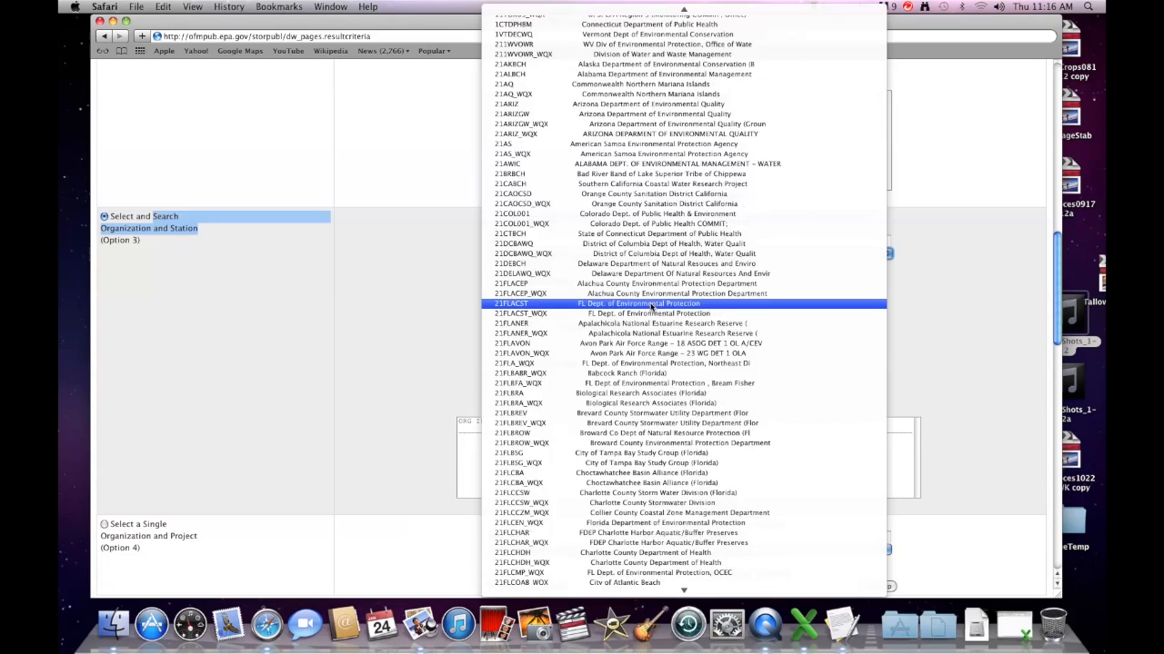
pyautogui.scroll(-6, 651, 307)
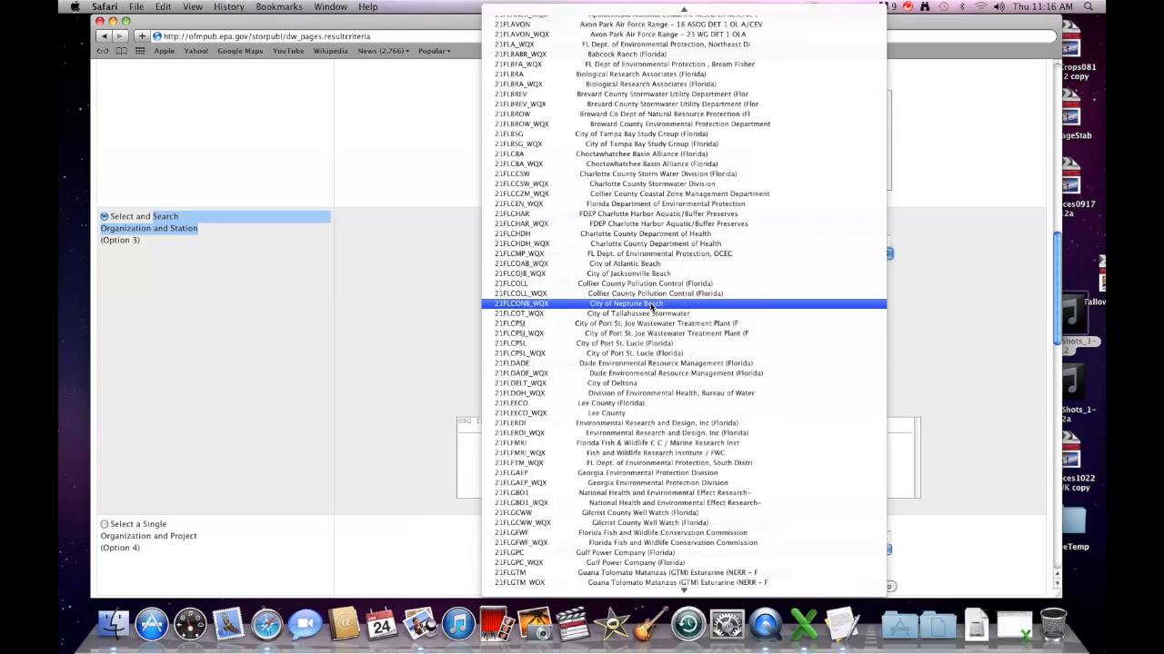
pyautogui.scroll(-2, 651, 307)
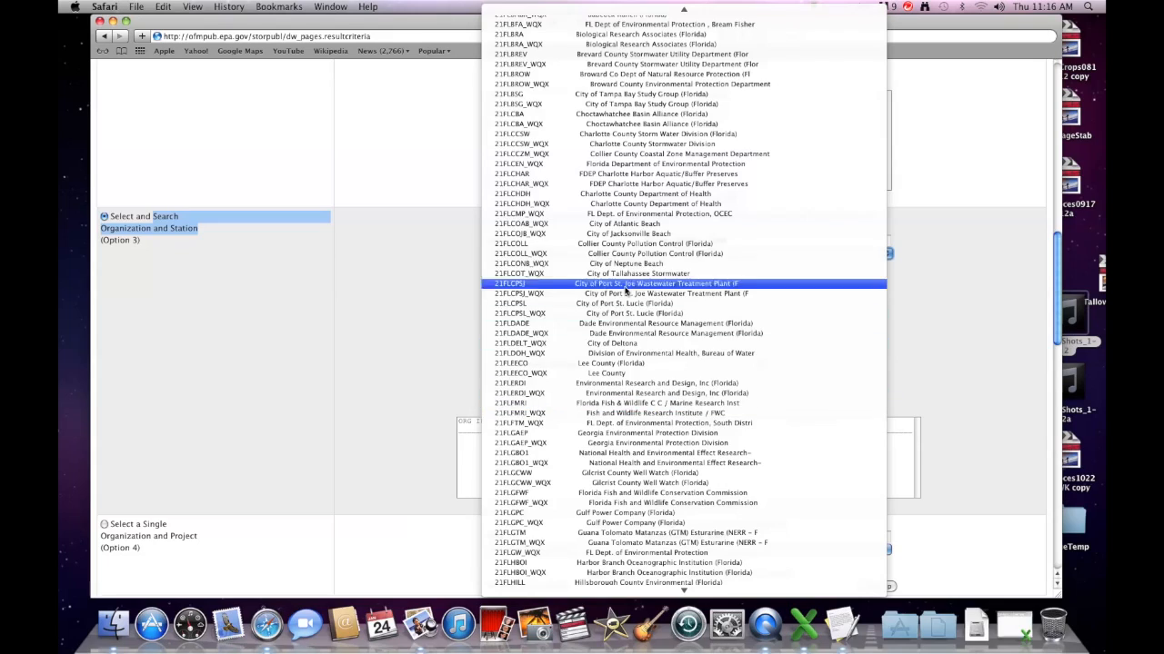
pyautogui.scroll(-20, 614, 194)
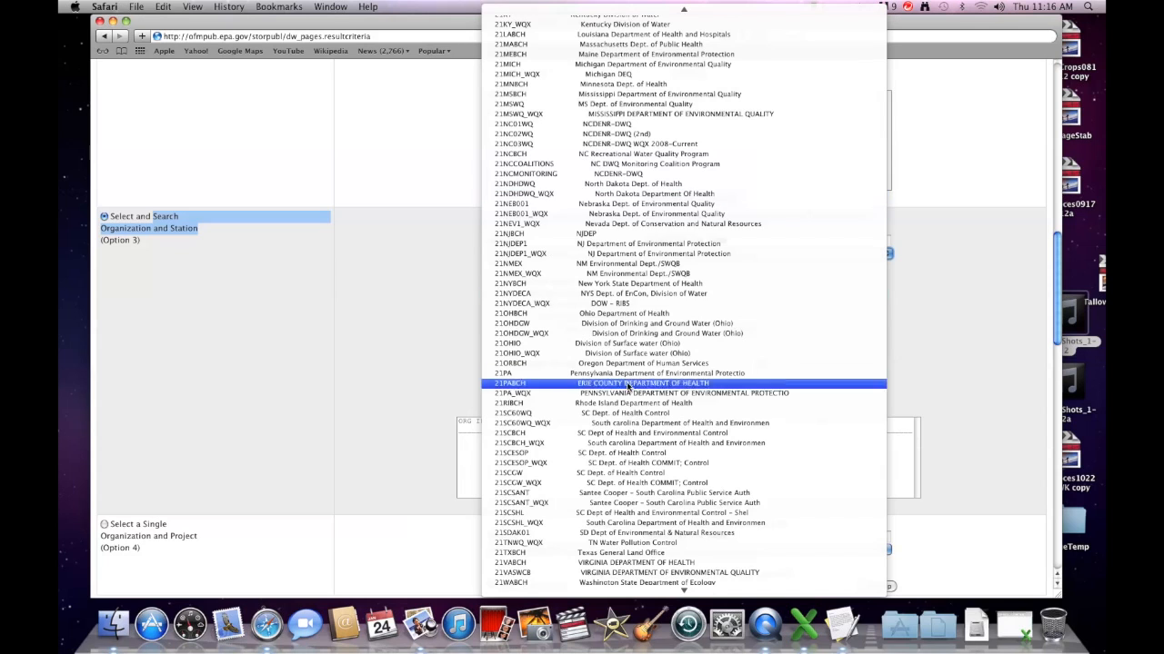
pyautogui.click(625, 413)
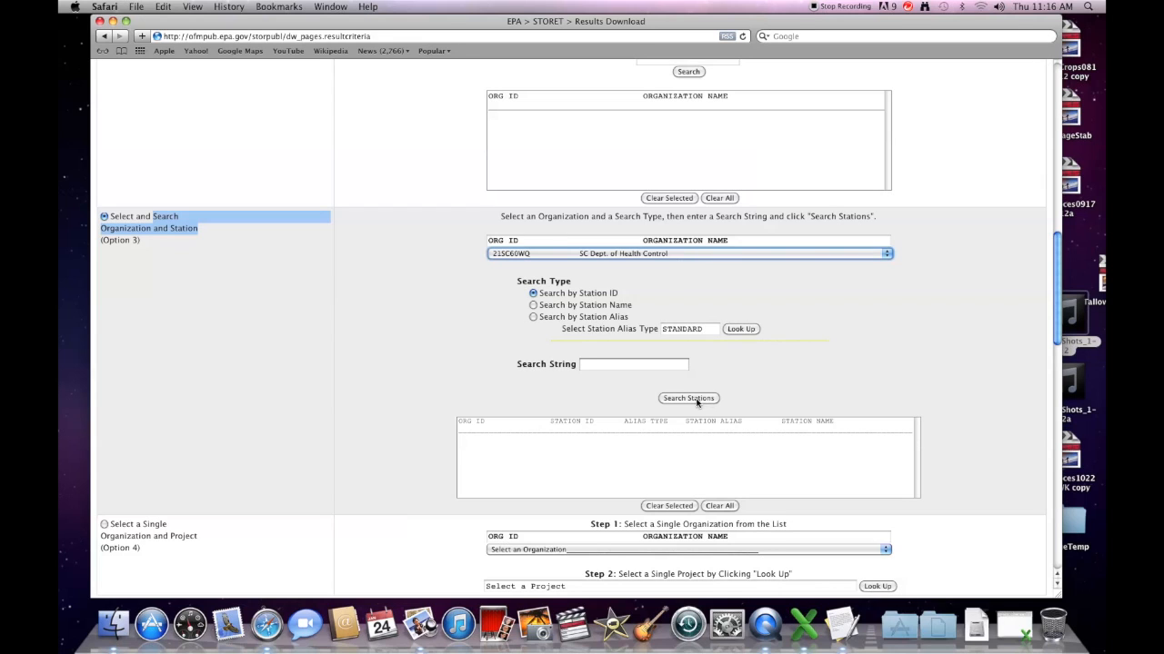
# Step: Search stations for CW-231, then browse all stations starting with CW-
pyautogui.click(613, 365)
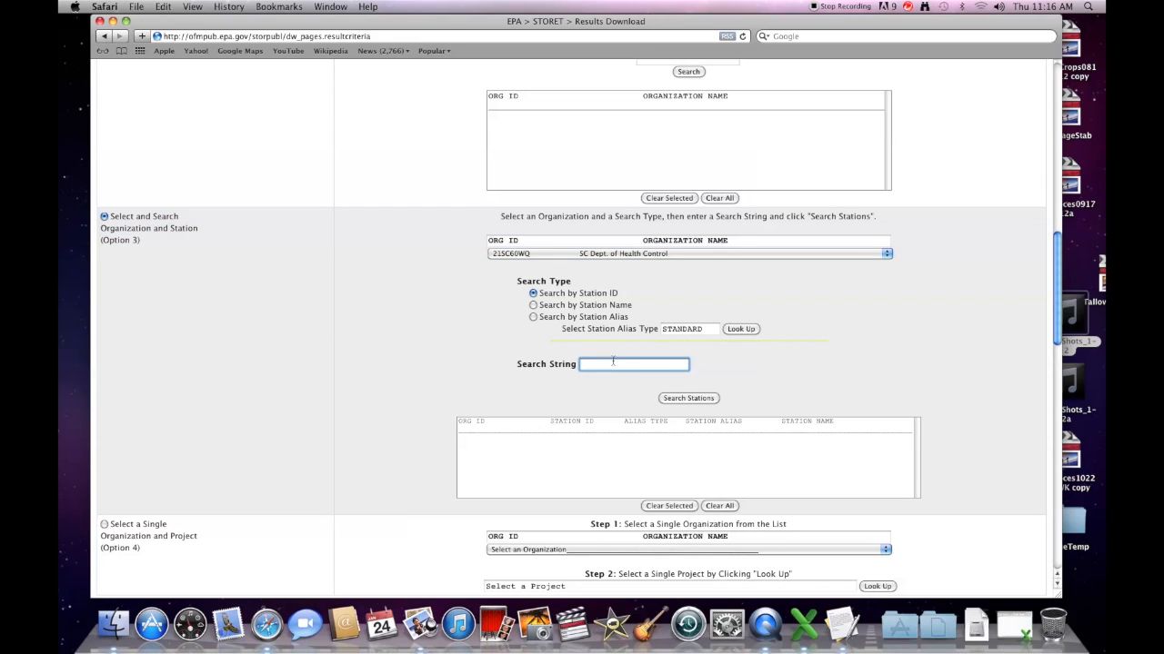
pyautogui.write('CW-231')
pyautogui.click(703, 398)
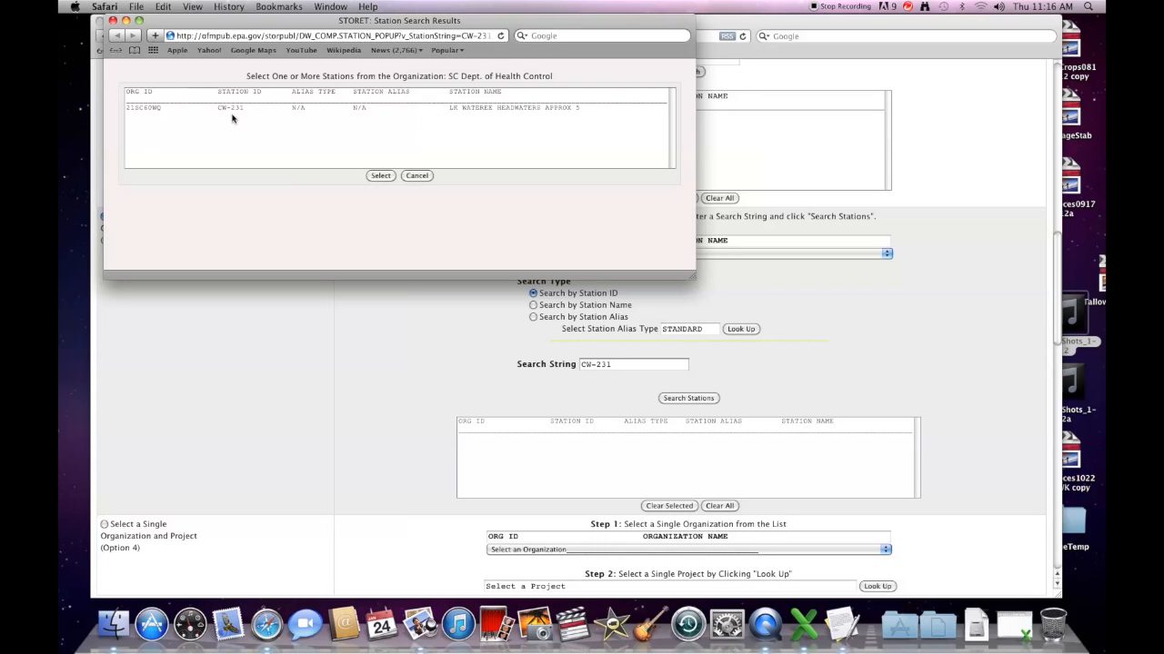
pyautogui.click(416, 175)
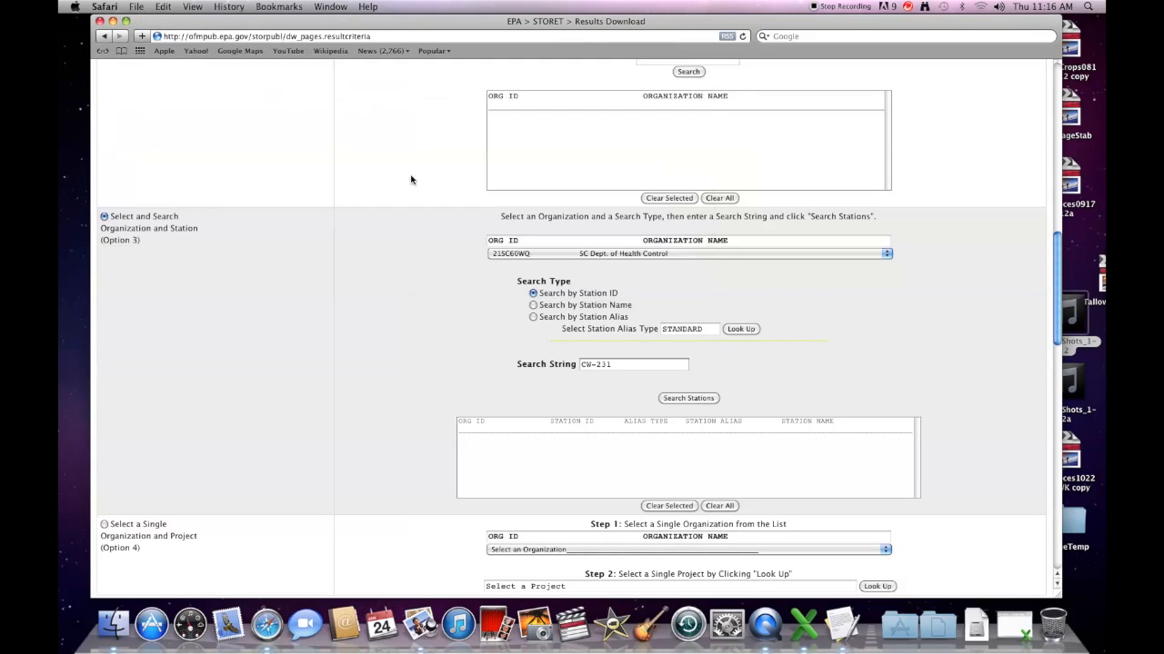
pyautogui.click(626, 367)
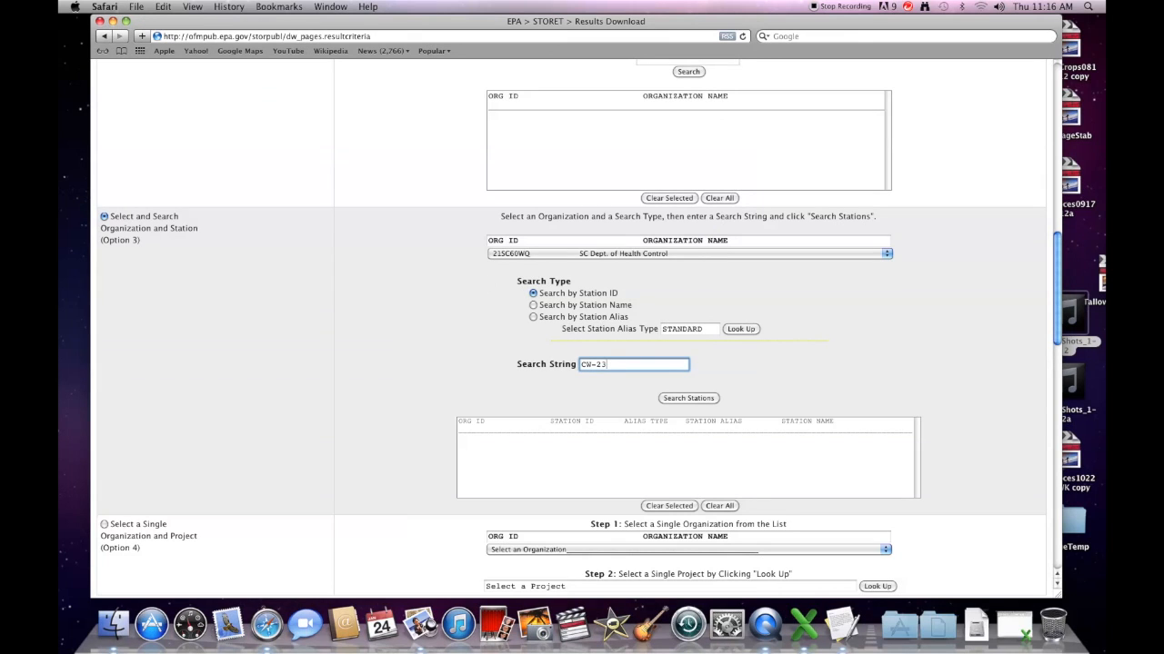
pyautogui.click(699, 400)
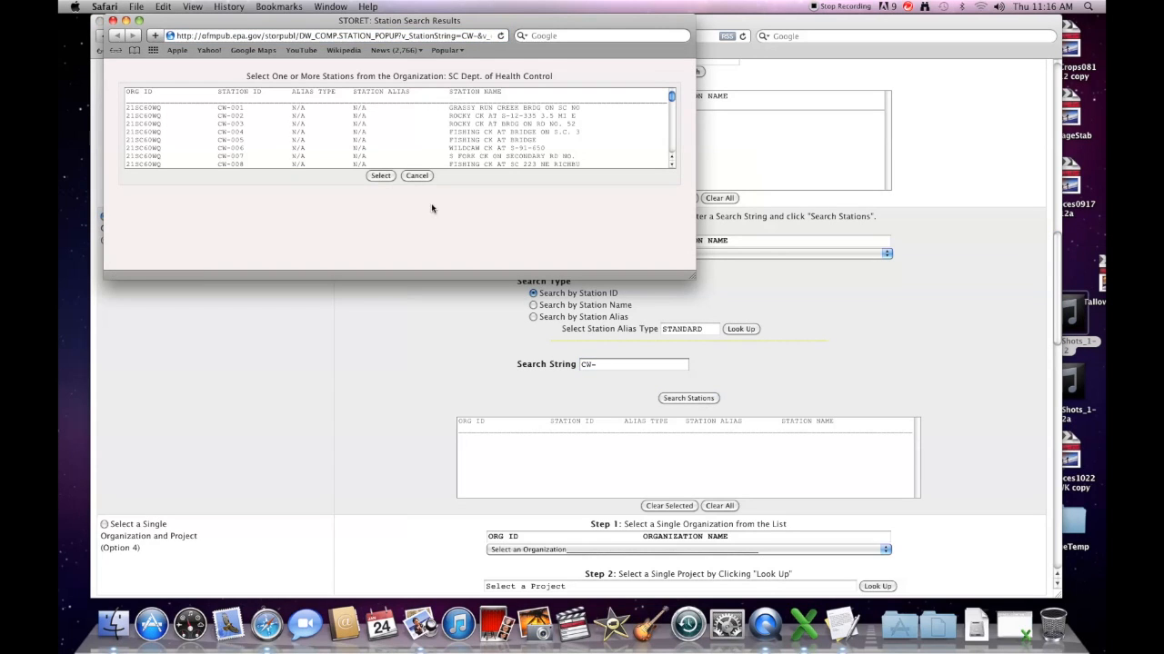
pyautogui.scroll(-10, 671, 100)
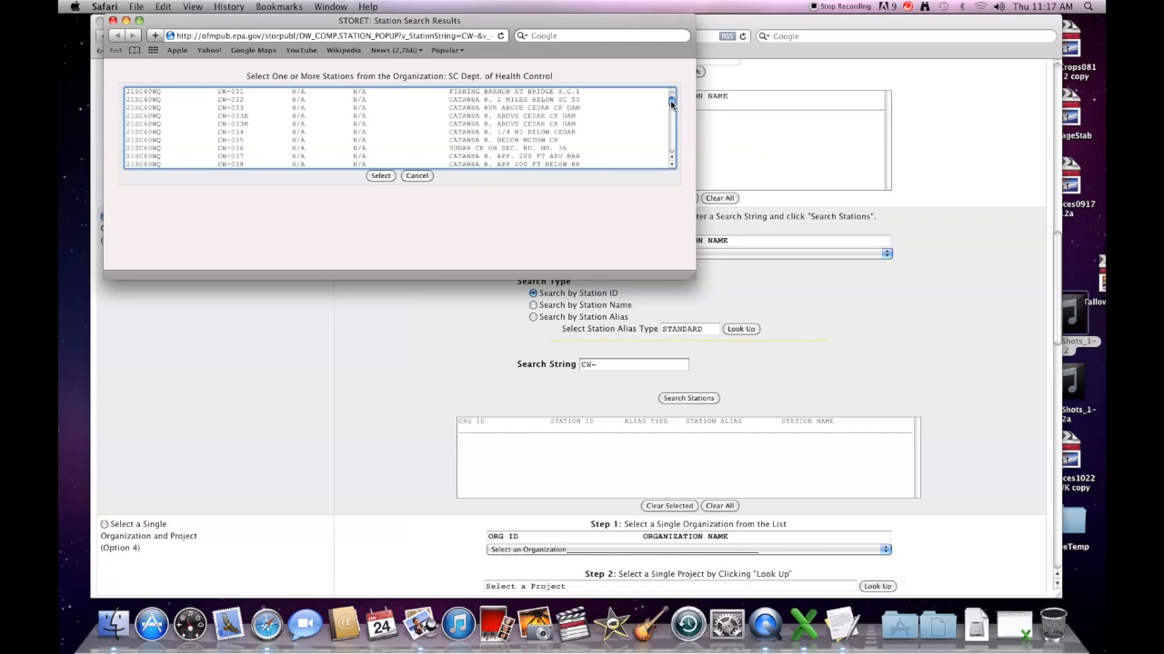
pyautogui.scroll(-8, 670, 107)
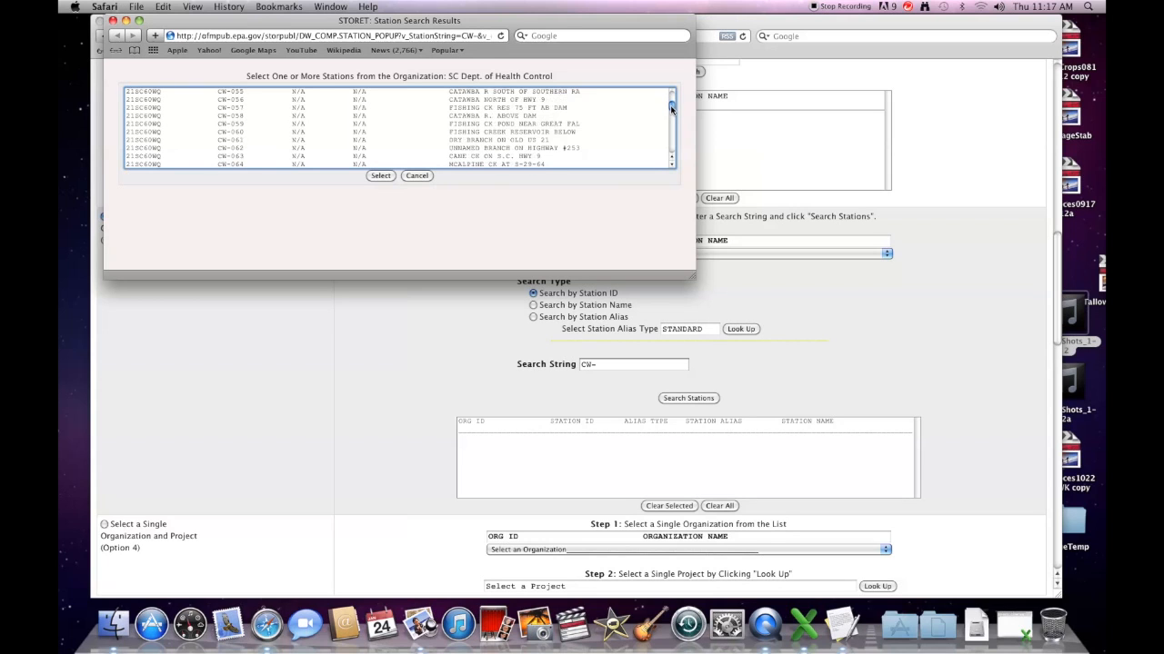
pyautogui.click(417, 176)
# Step: Search again for CW-231 and add it to the selected stations
pyautogui.click(603, 365)
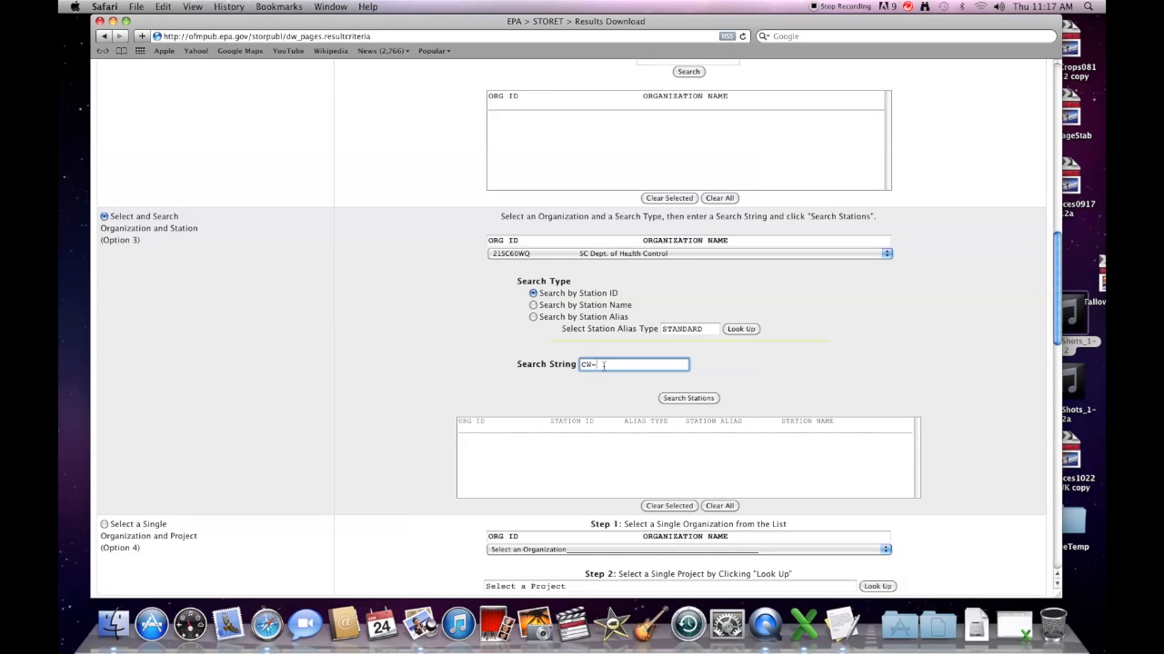
pyautogui.write('231')
pyautogui.click(689, 398)
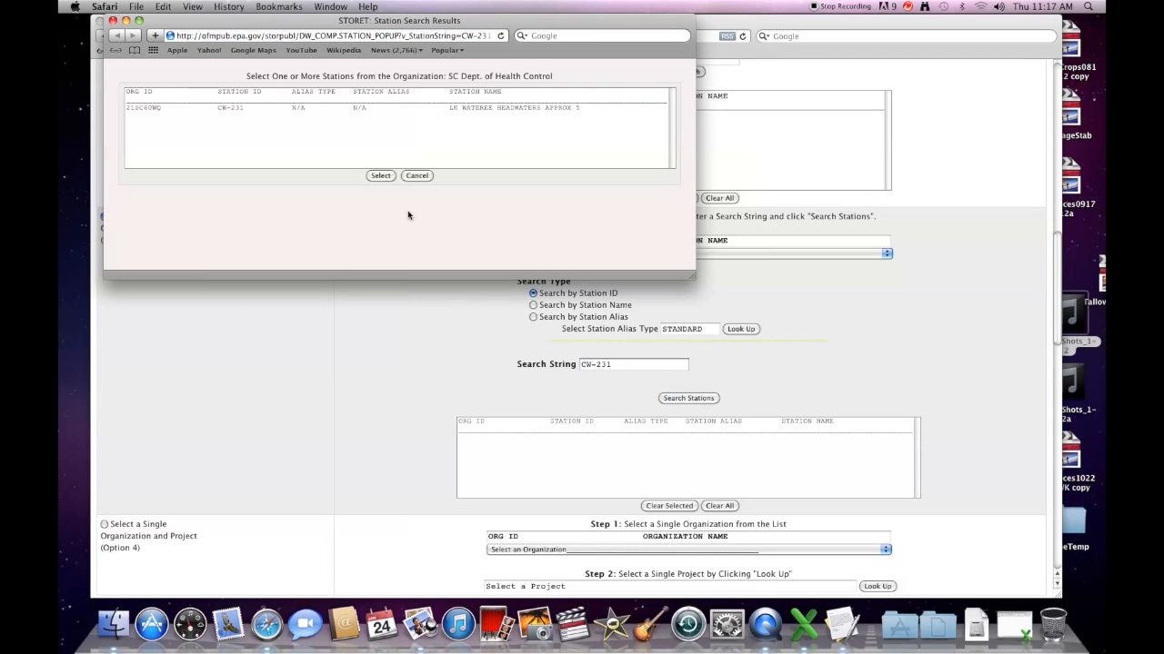
pyautogui.click(207, 109)
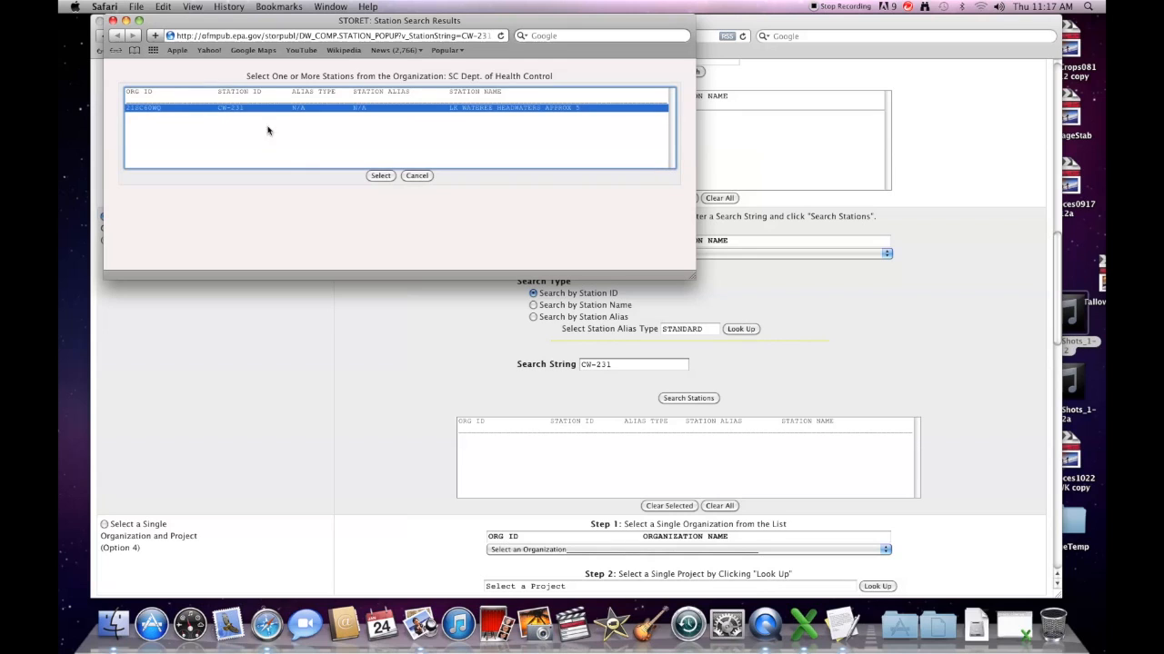
pyautogui.click(381, 176)
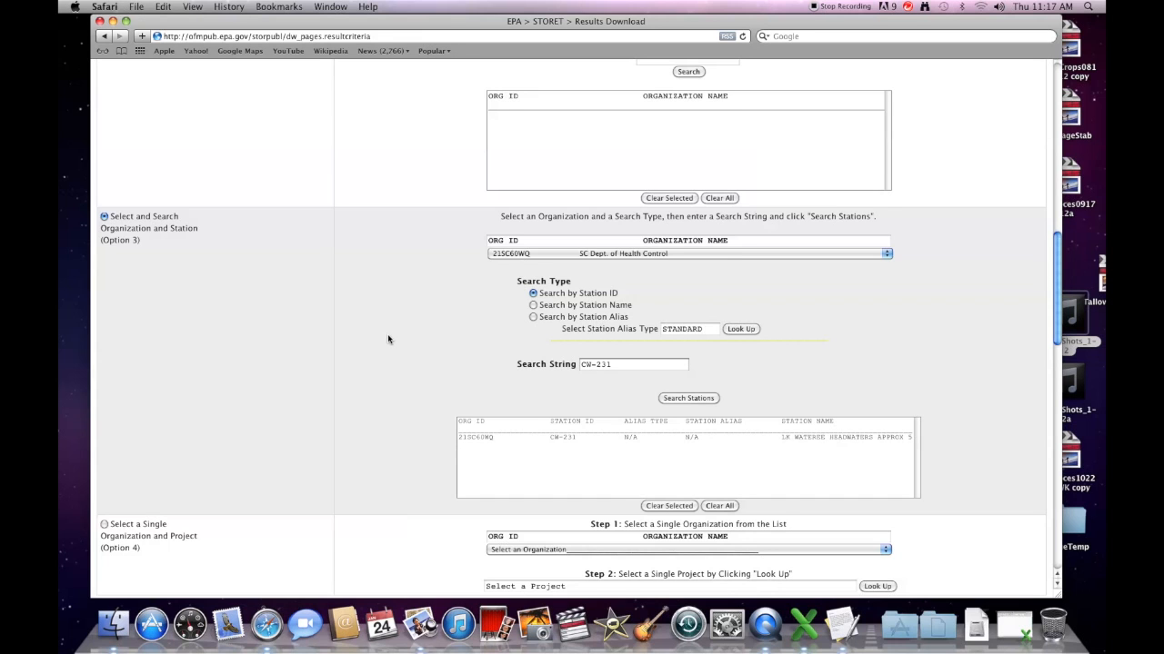
pyautogui.scroll(-1, 388, 339)
# Step: Scroll past Station Type, Date Range (JAN 1 1900 to JAN 24 2013) and Activity to Characteristic
pyautogui.scroll(-2, 387, 339)
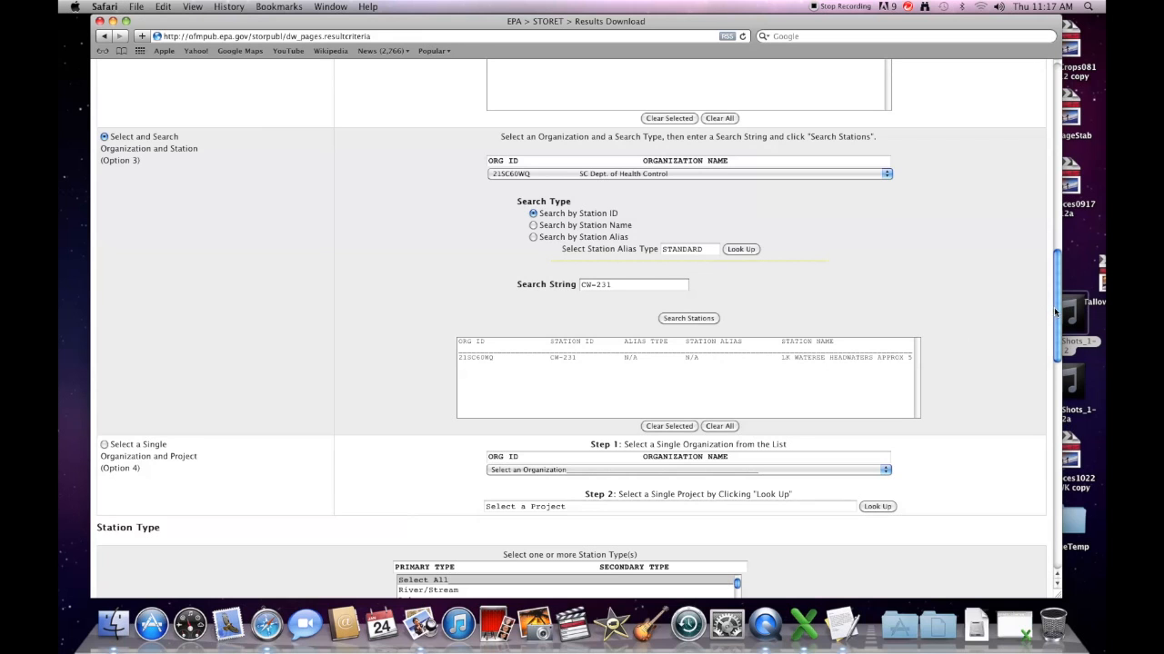
pyautogui.moveTo(1055, 307); pyautogui.dragTo(978, 415)
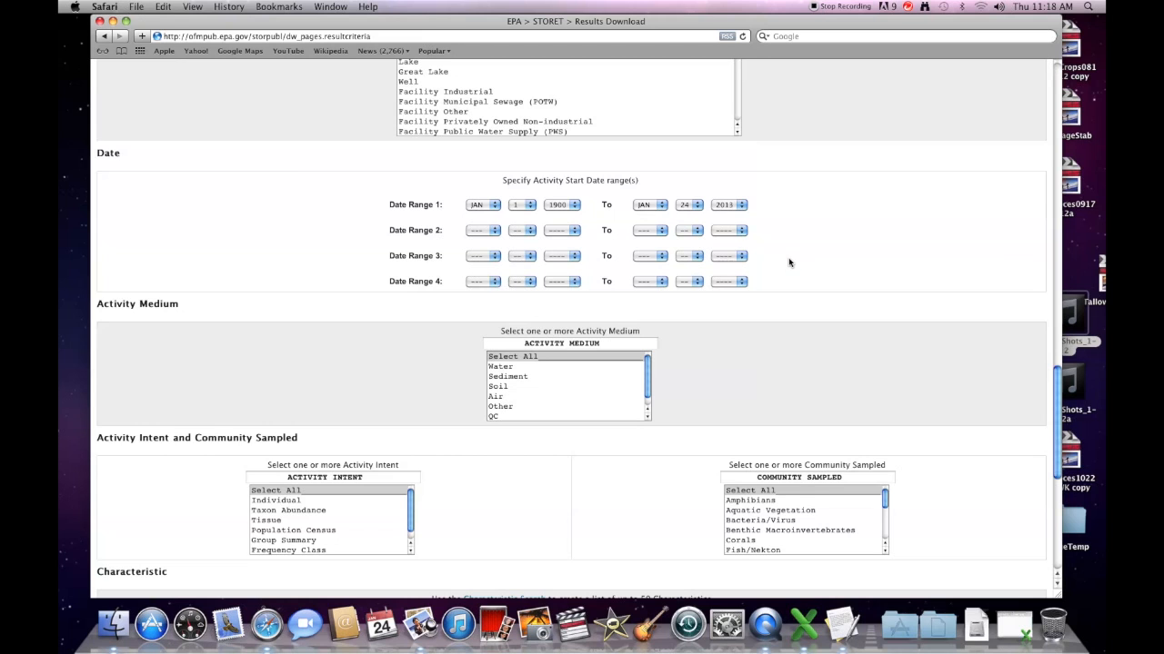
pyautogui.scroll(-1, 789, 263)
pyautogui.scroll(-2, 789, 263)
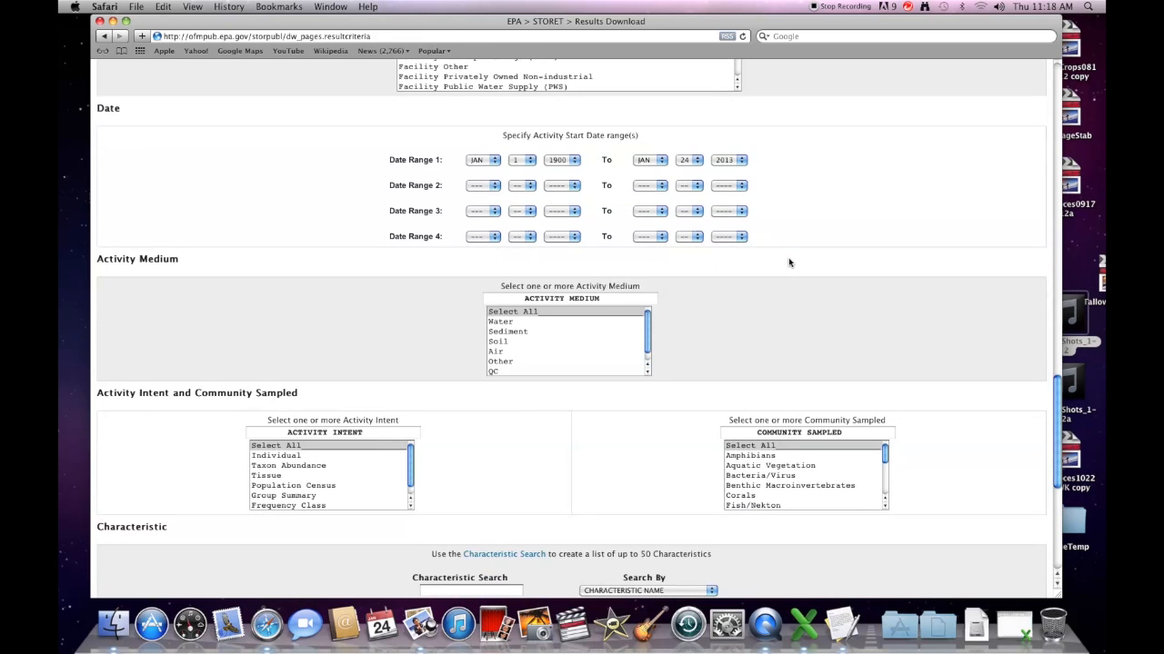
pyautogui.scroll(-4, 789, 263)
pyautogui.scroll(-2, 789, 262)
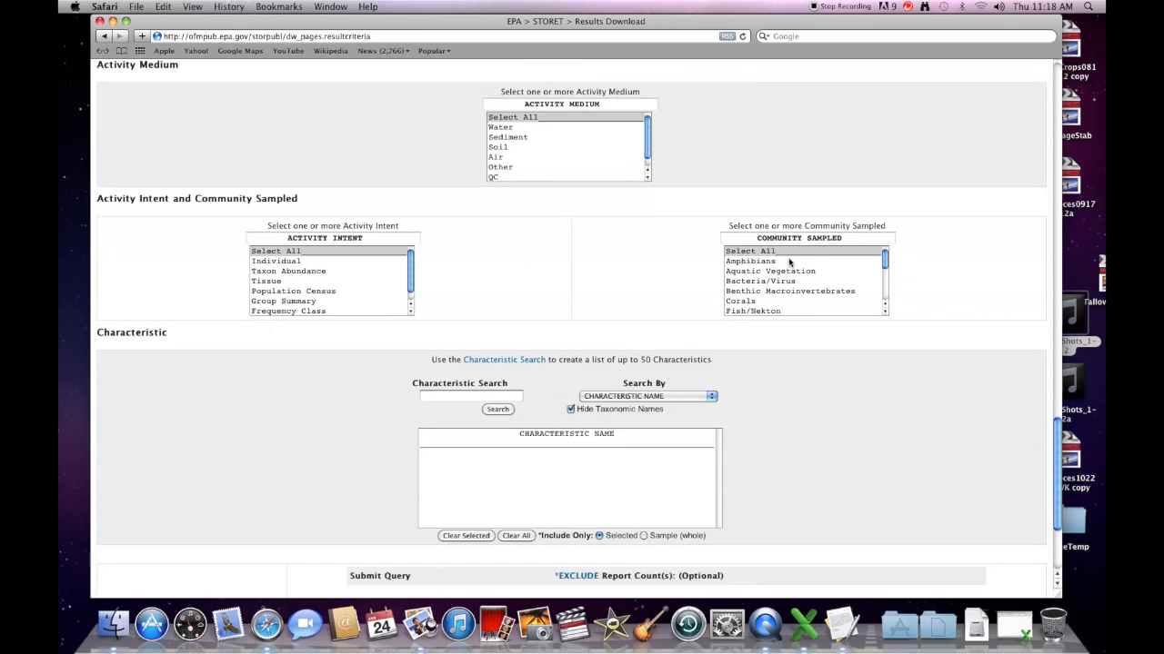
pyautogui.scroll(-1, 789, 262)
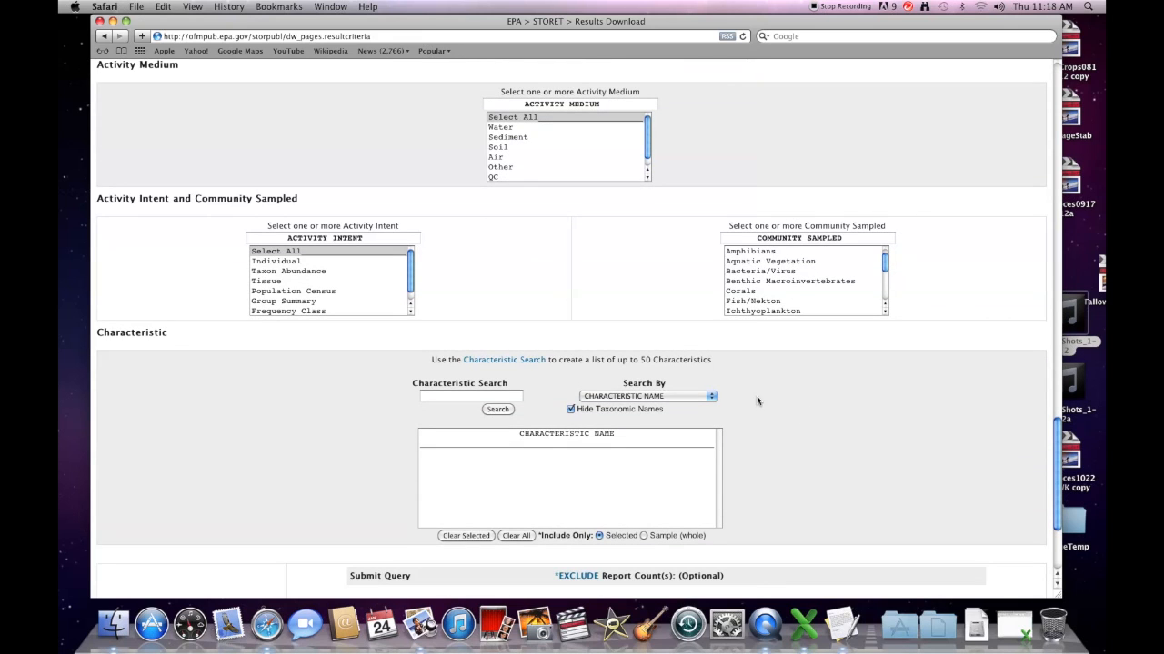
pyautogui.scroll(-1, 758, 400)
pyautogui.scroll(-1, 758, 400)
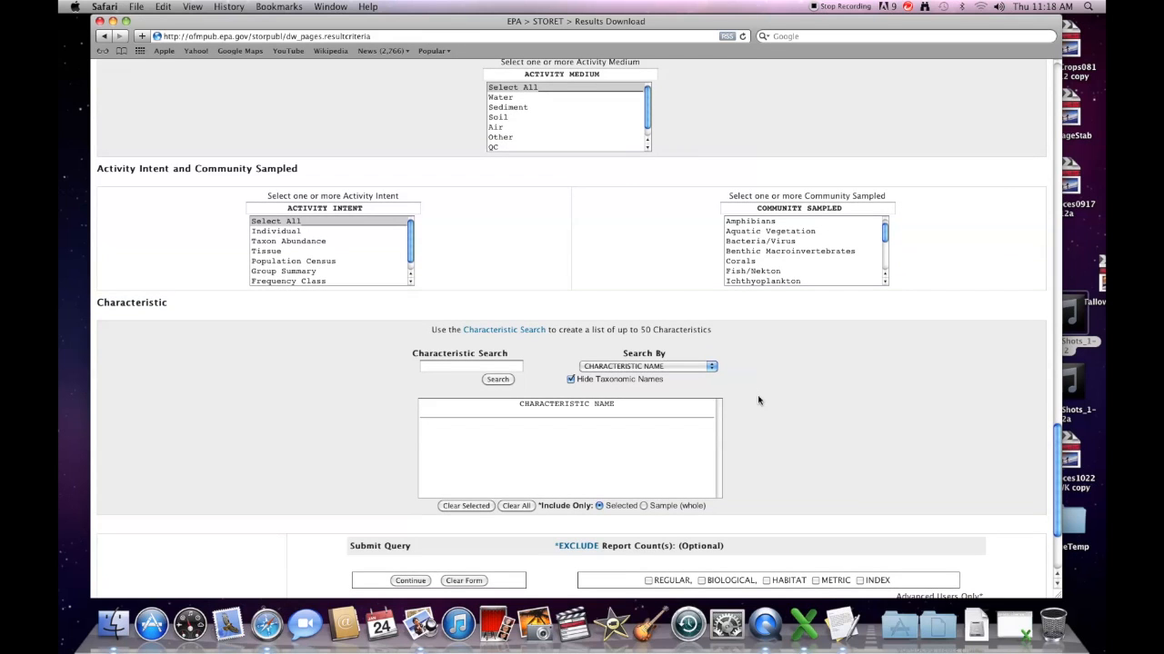
# Step: Search 'fec' and add Fecal Coliform to the characteristics
pyautogui.click(458, 365)
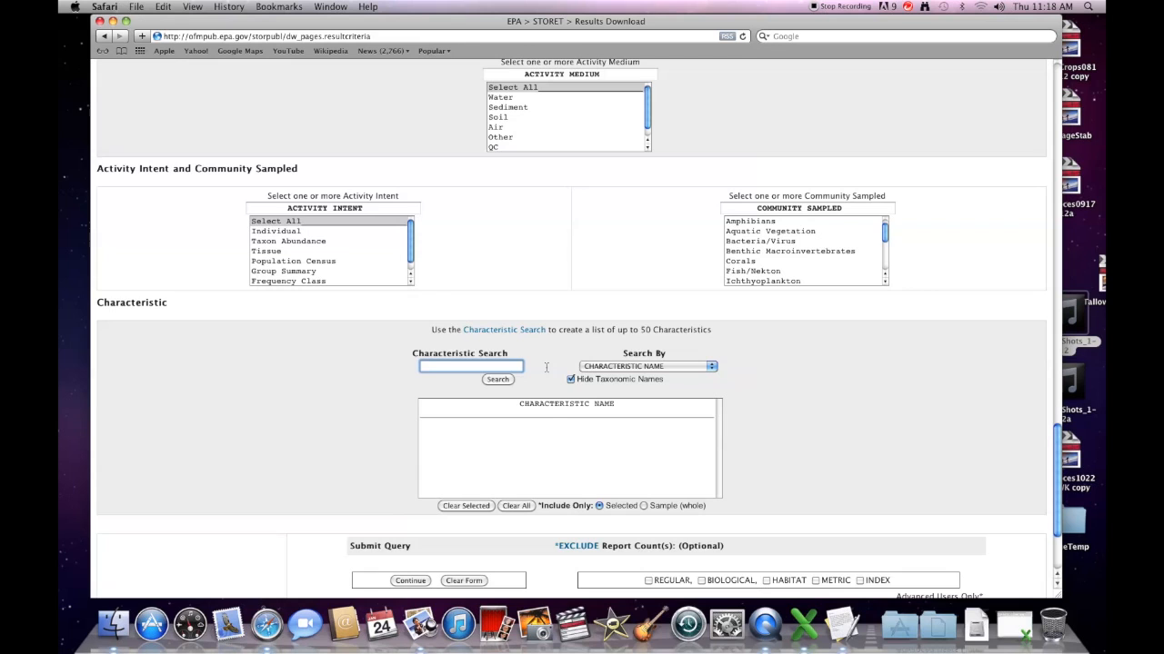
pyautogui.click(497, 380)
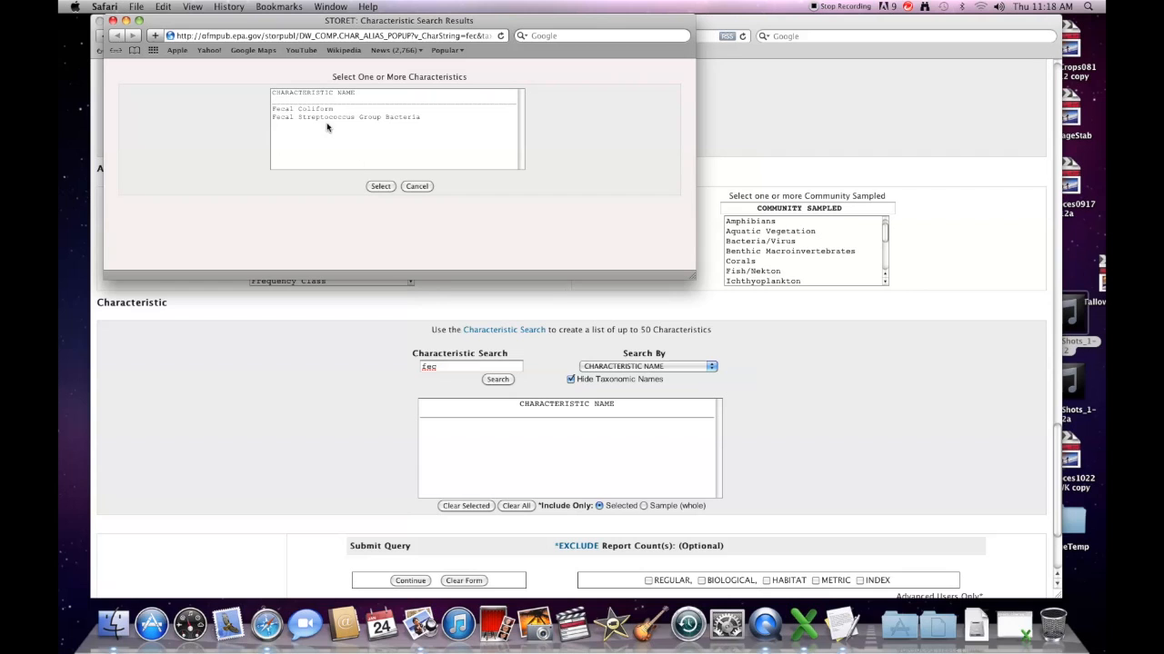
pyautogui.click(332, 112)
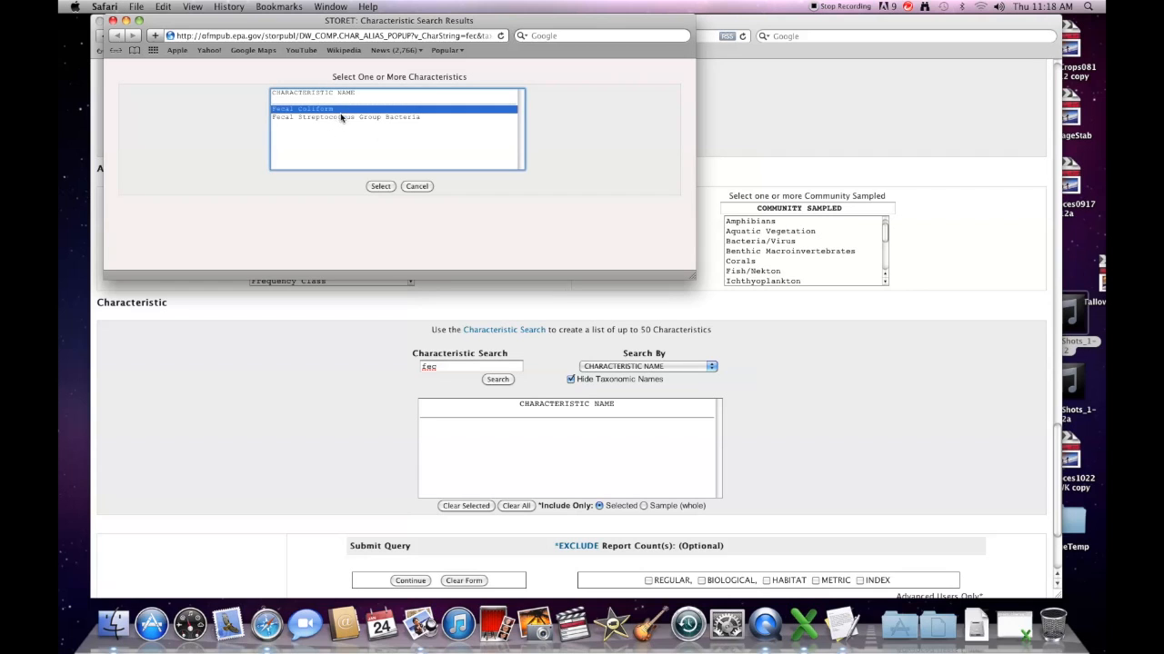
pyautogui.click(380, 187)
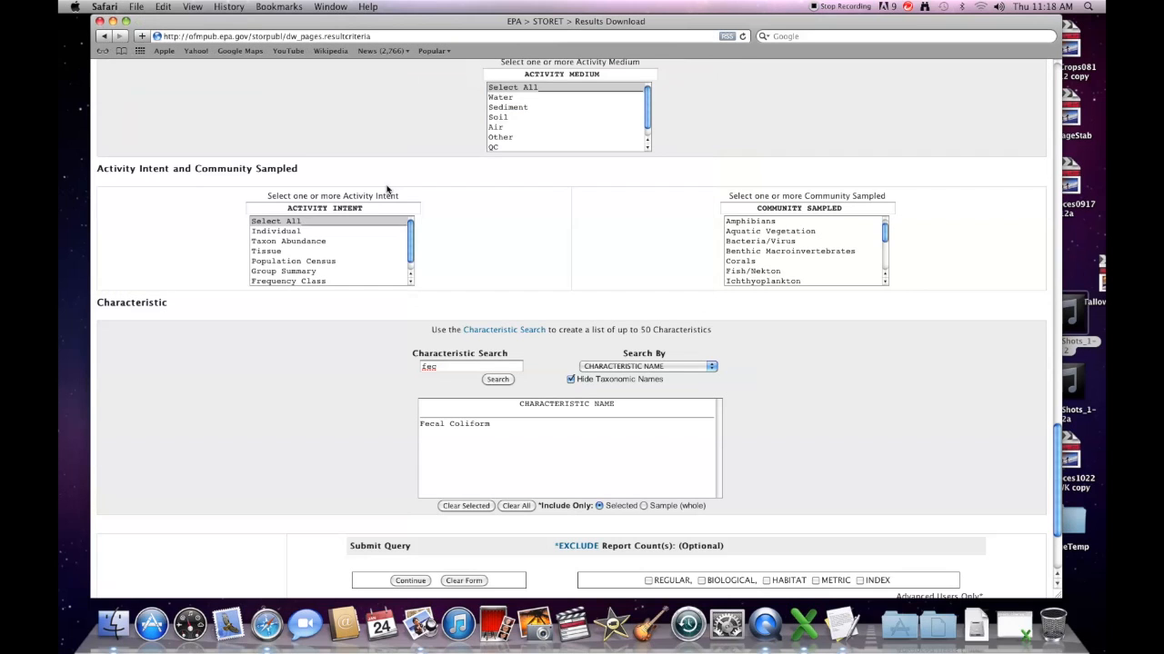
# Step: Search 'dissol' and add Dissolved oxygen (DO) to the characteristics
pyautogui.click(456, 370)
pyautogui.doubleClick(440, 365)
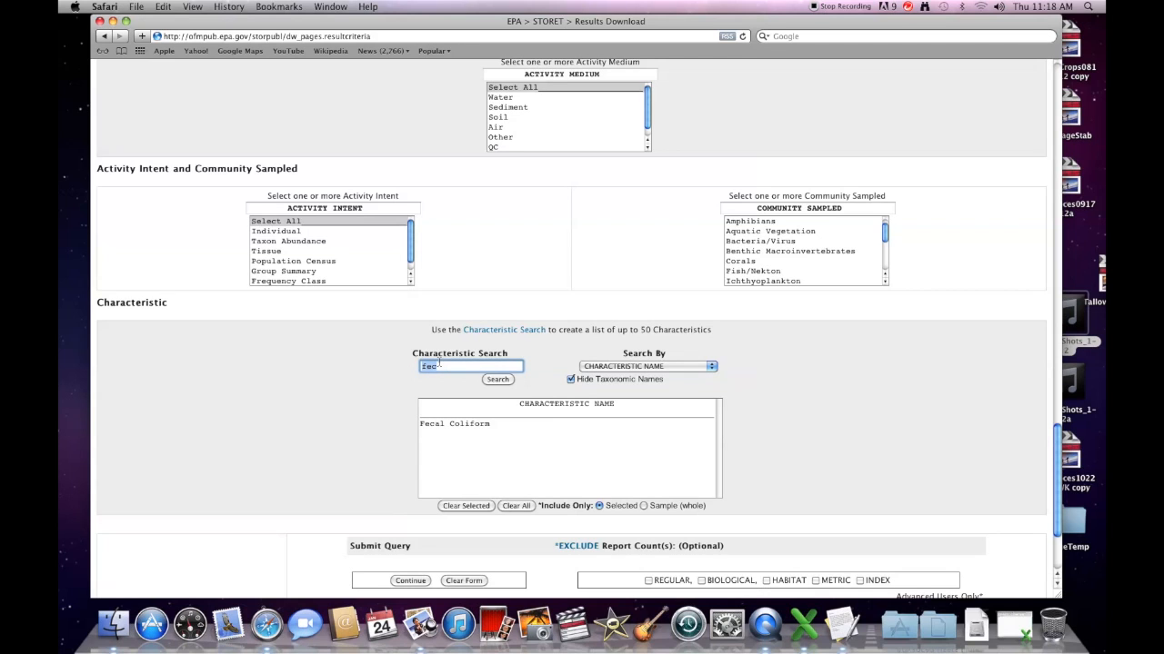
pyautogui.write('dissol')
pyautogui.click(498, 380)
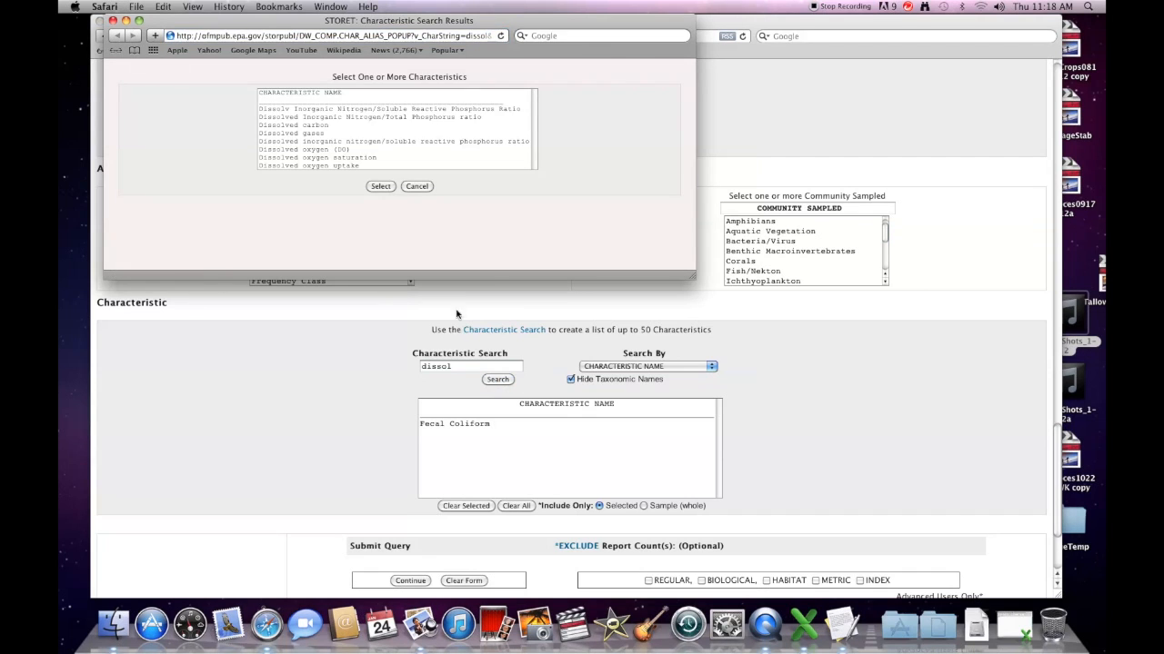
pyautogui.click(347, 151)
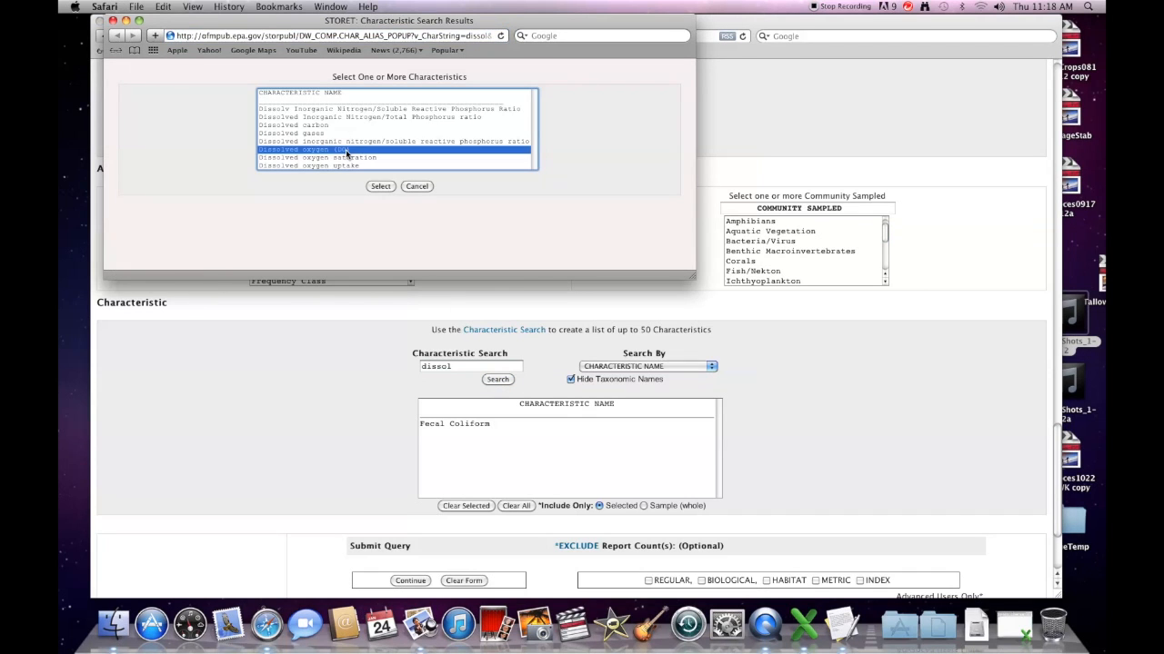
pyautogui.click(382, 186)
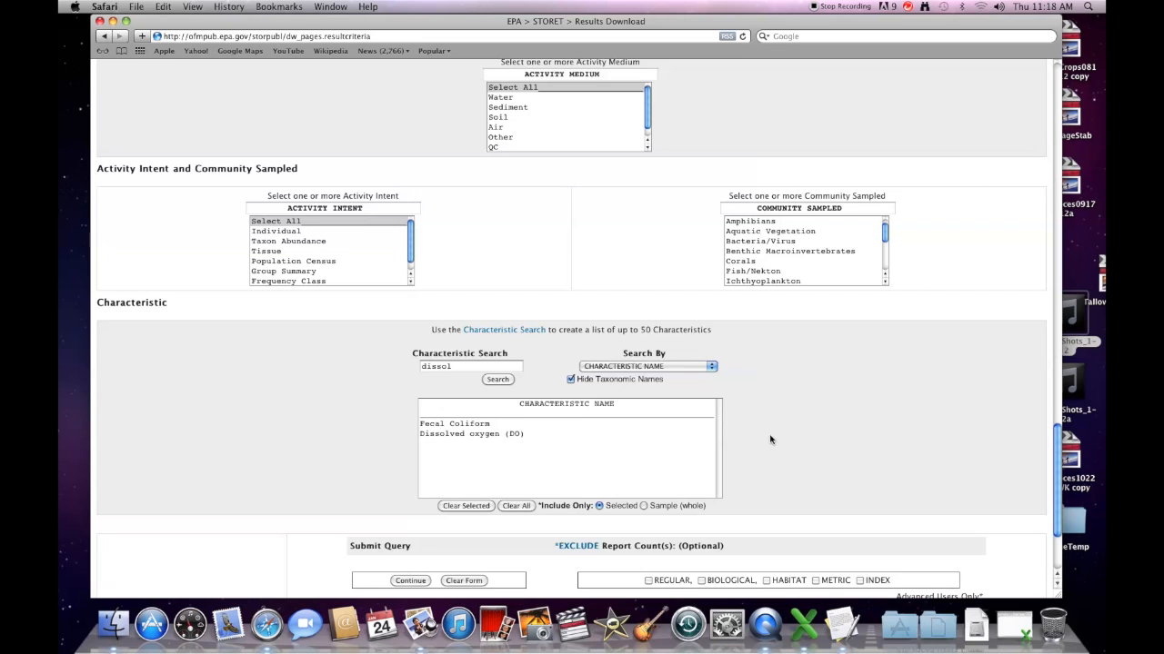
# Step: Add Phosphate-phosphorus as P and submit the query, returning 257 results
pyautogui.scroll(-1, 770, 439)
pyautogui.scroll(-1, 770, 439)
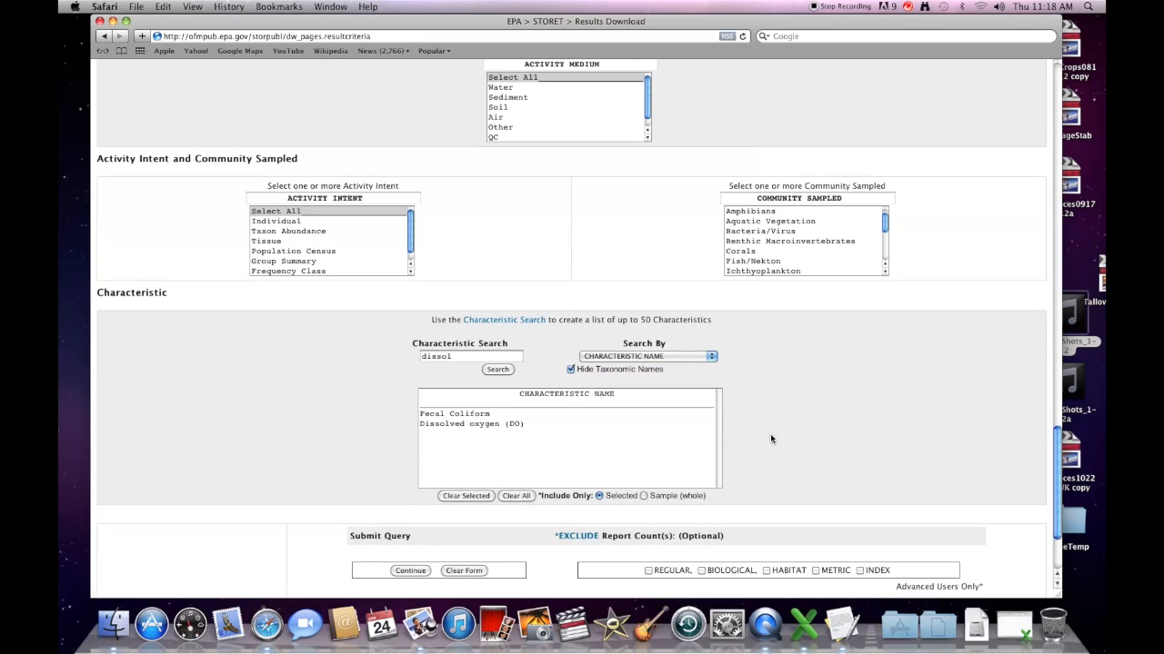
pyautogui.scroll(-3, 770, 439)
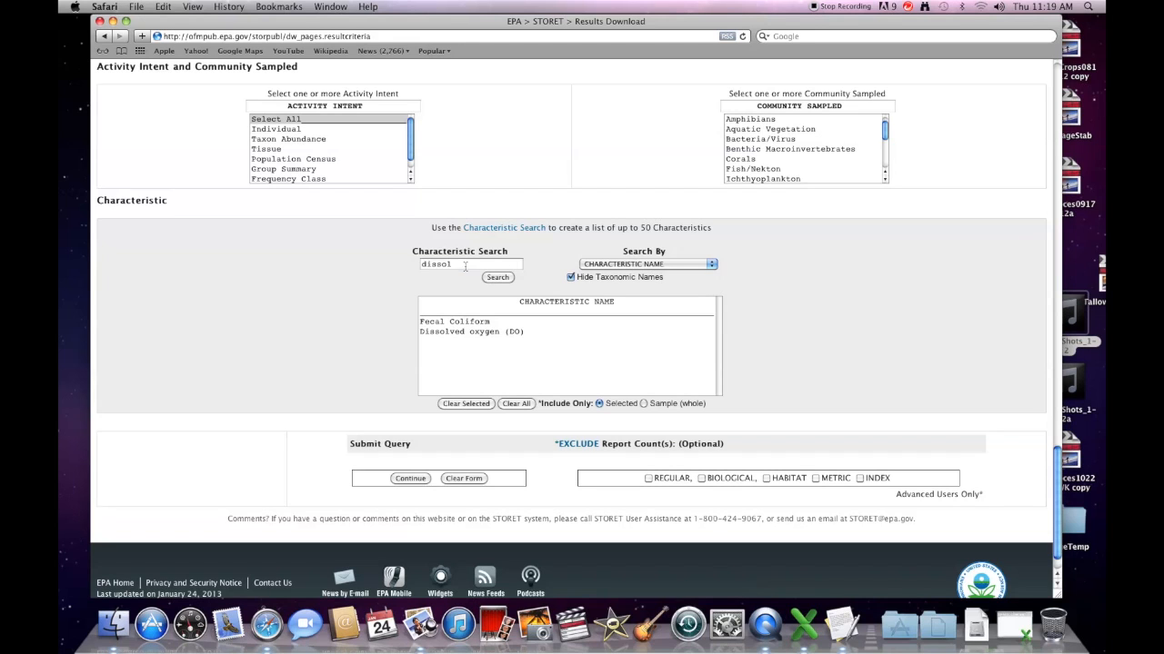
pyautogui.moveTo(465, 265); pyautogui.dragTo(397, 265)
pyautogui.write('P')
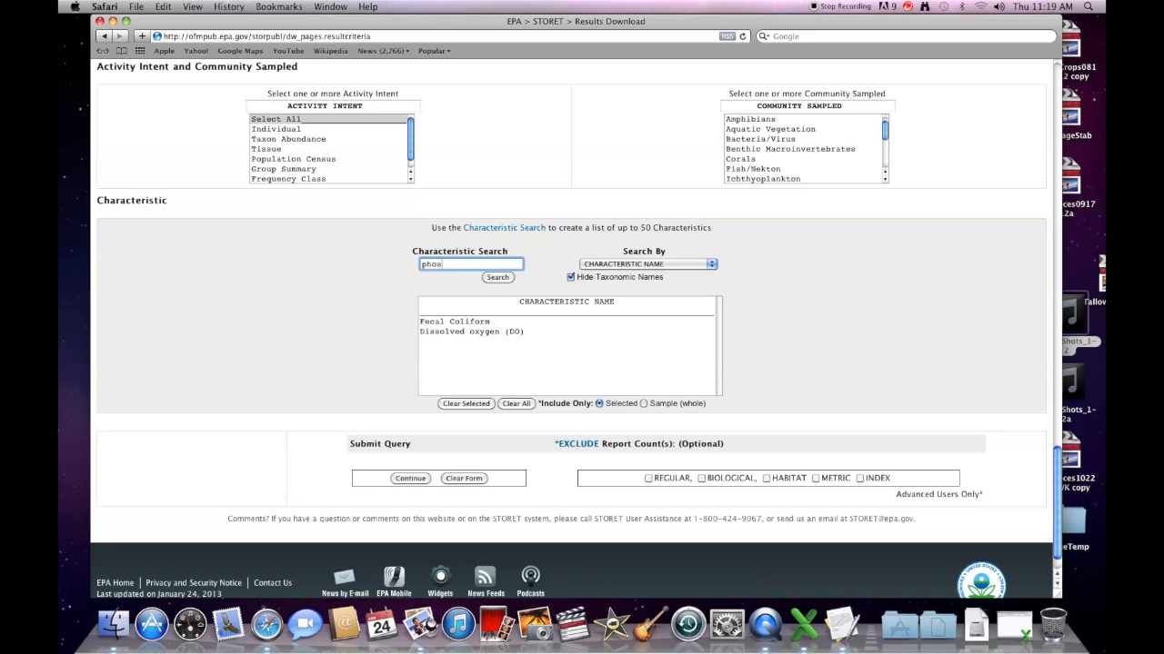
pyautogui.click(497, 278)
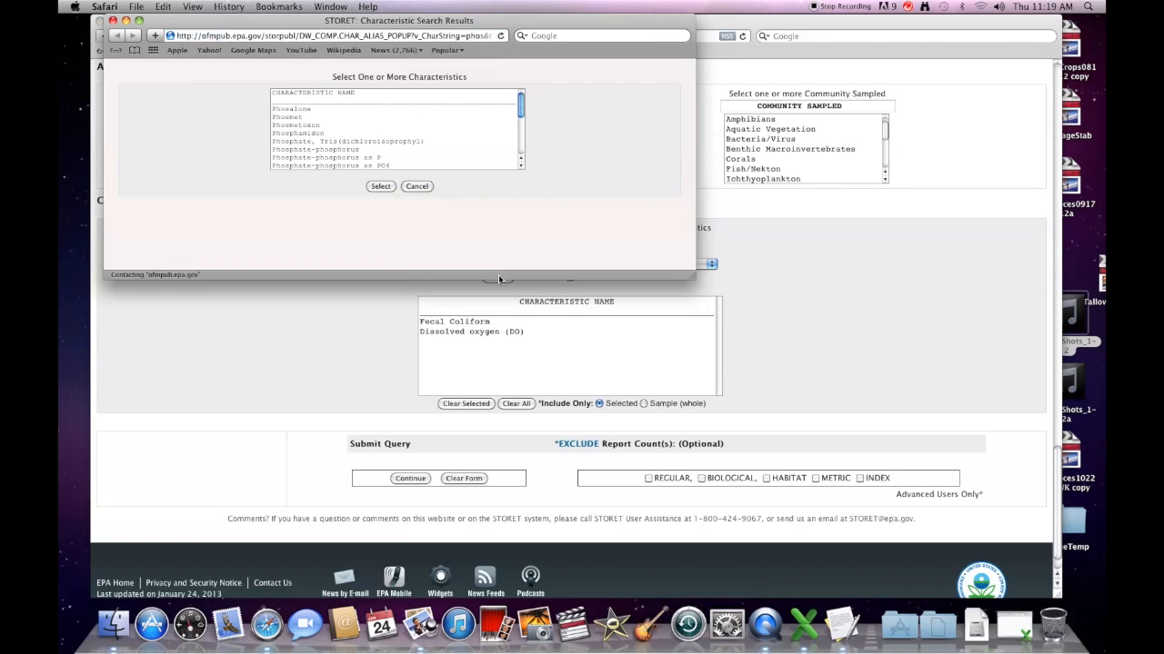
pyautogui.click(383, 158)
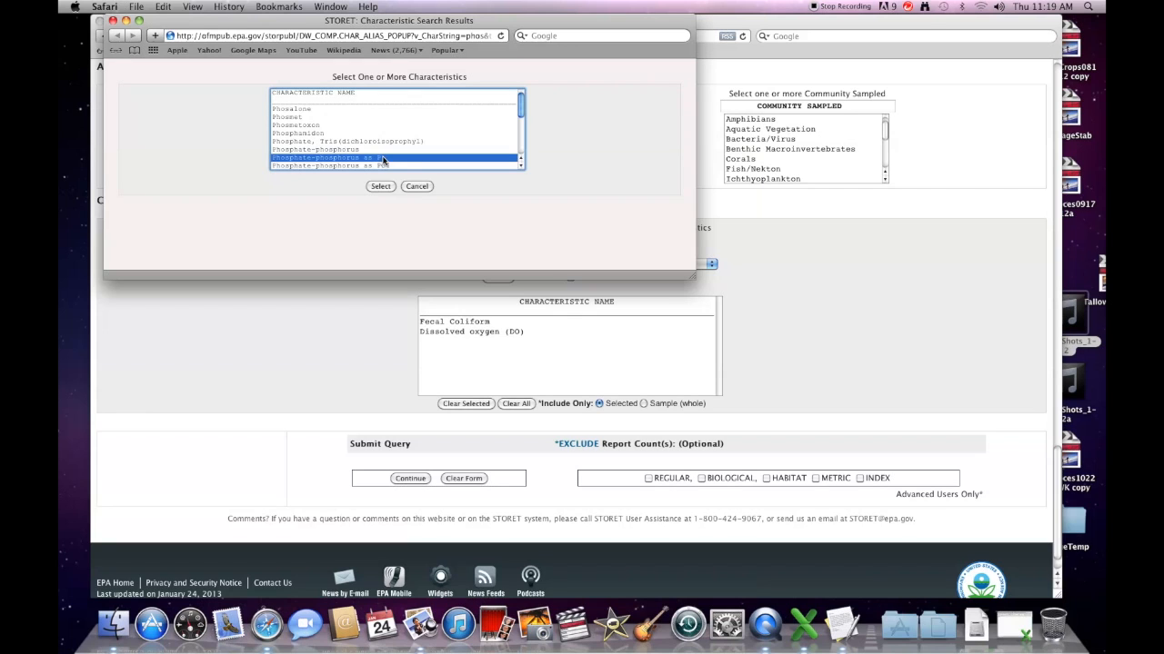
pyautogui.click(382, 187)
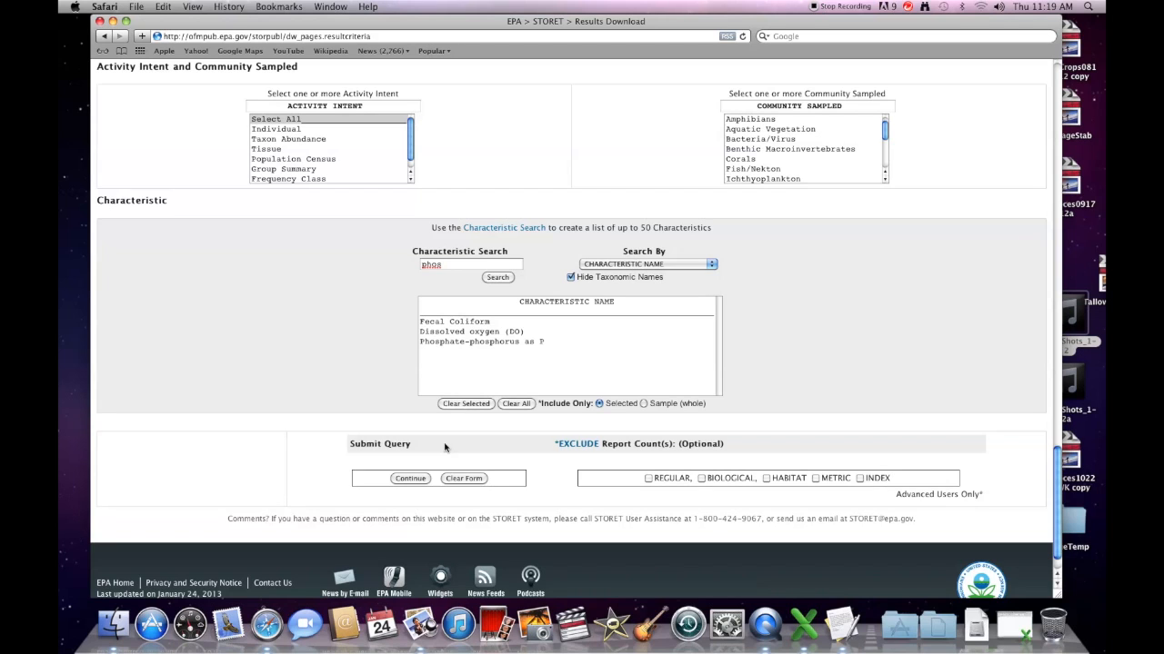
pyautogui.click(410, 479)
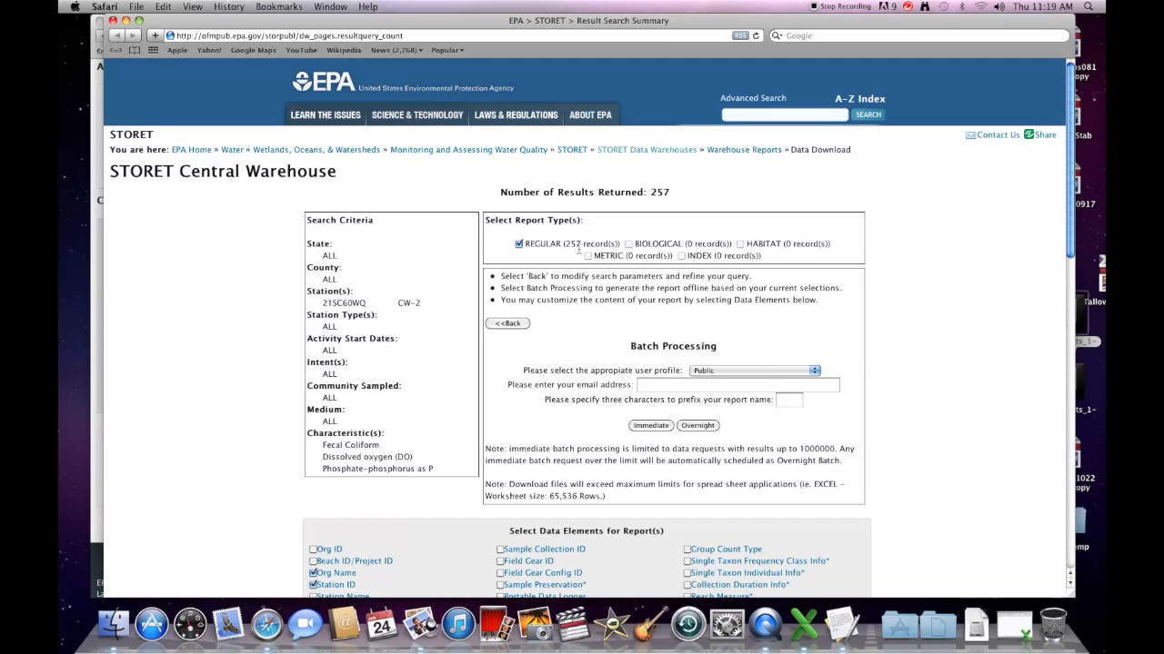
# Step: Enter the contact e-mail and report prefix KLO, and request the report immediately
pyautogui.moveTo(580, 244); pyautogui.dragTo(570, 244)
pyautogui.click(658, 385)
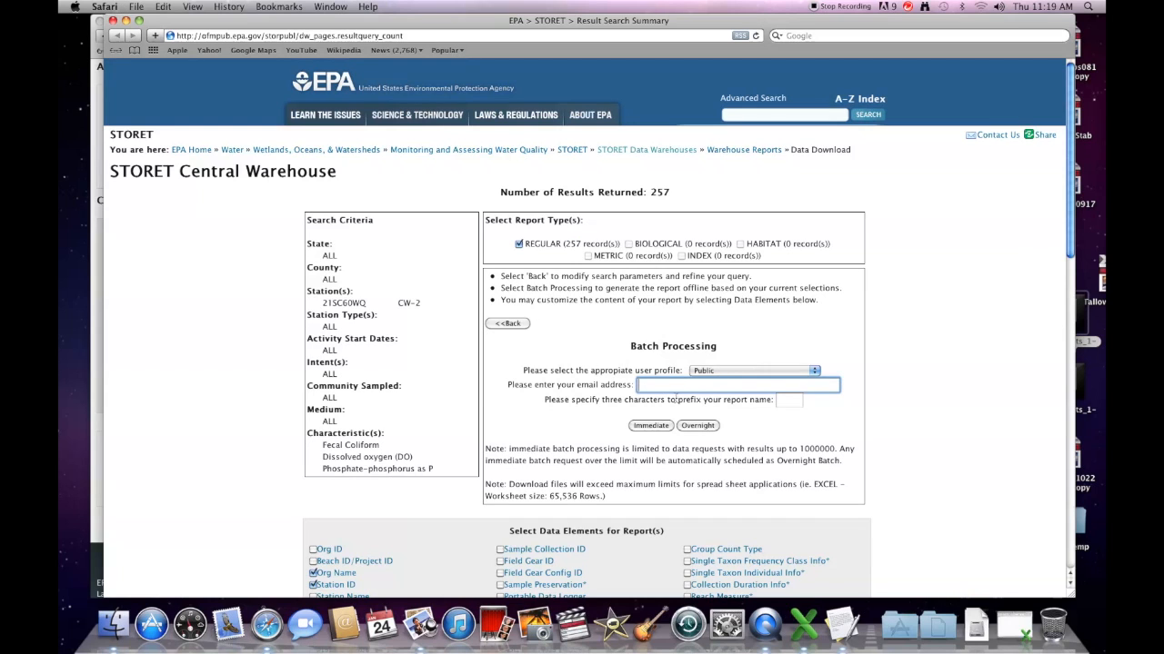
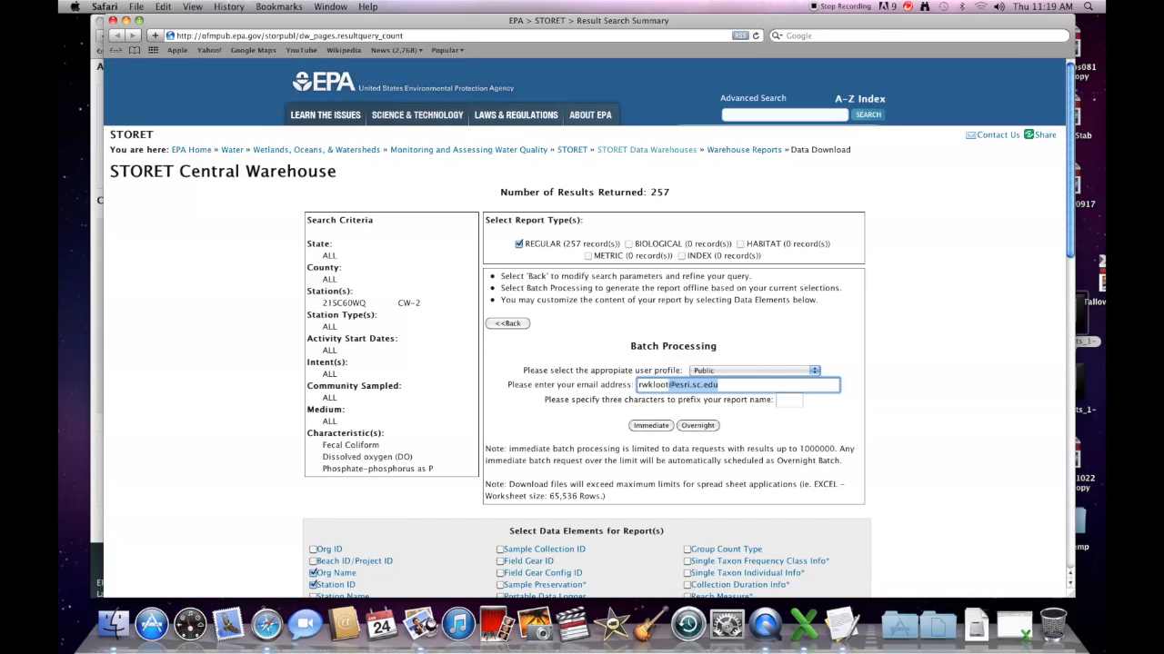
pyautogui.press('Right')
pyautogui.click(789, 400)
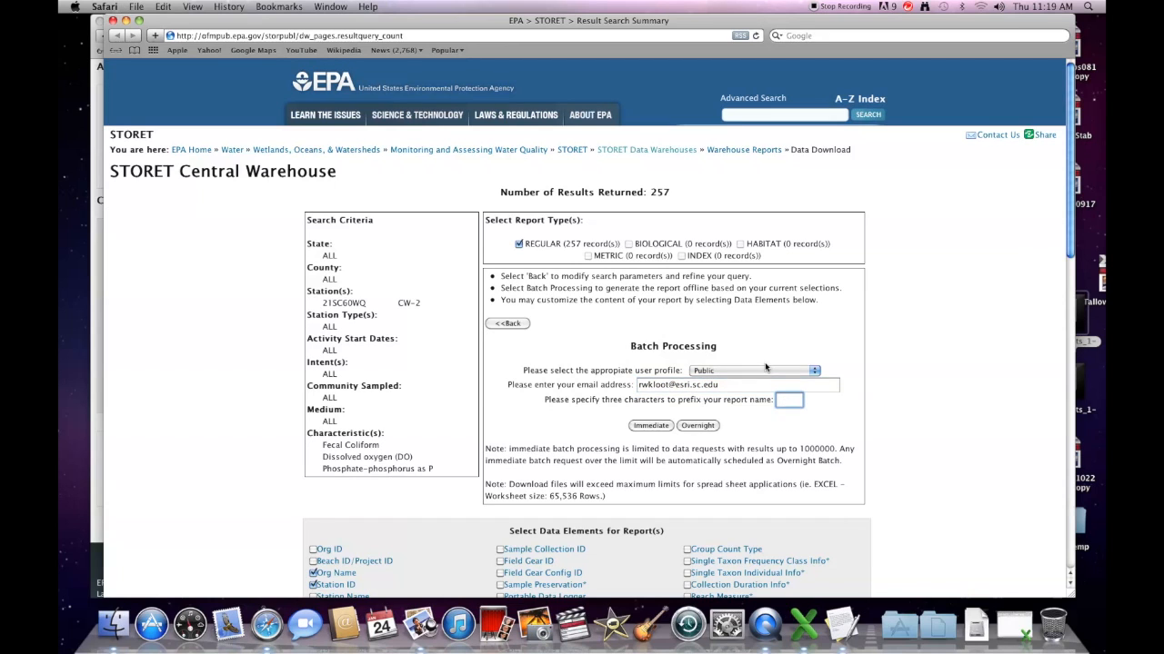
pyautogui.write('KLO')
pyautogui.click(650, 426)
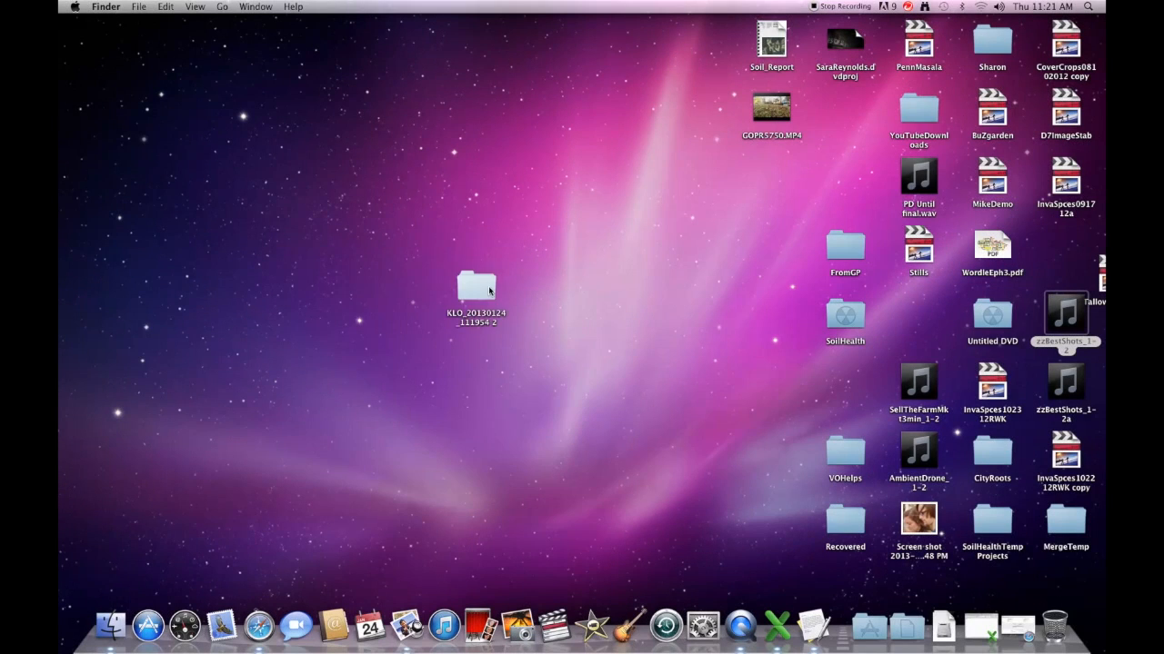
# Step: Open the KLO_20130124_111954 2 folder, widen the Name column, and open the Metadata.txt file
pyautogui.click(489, 289)
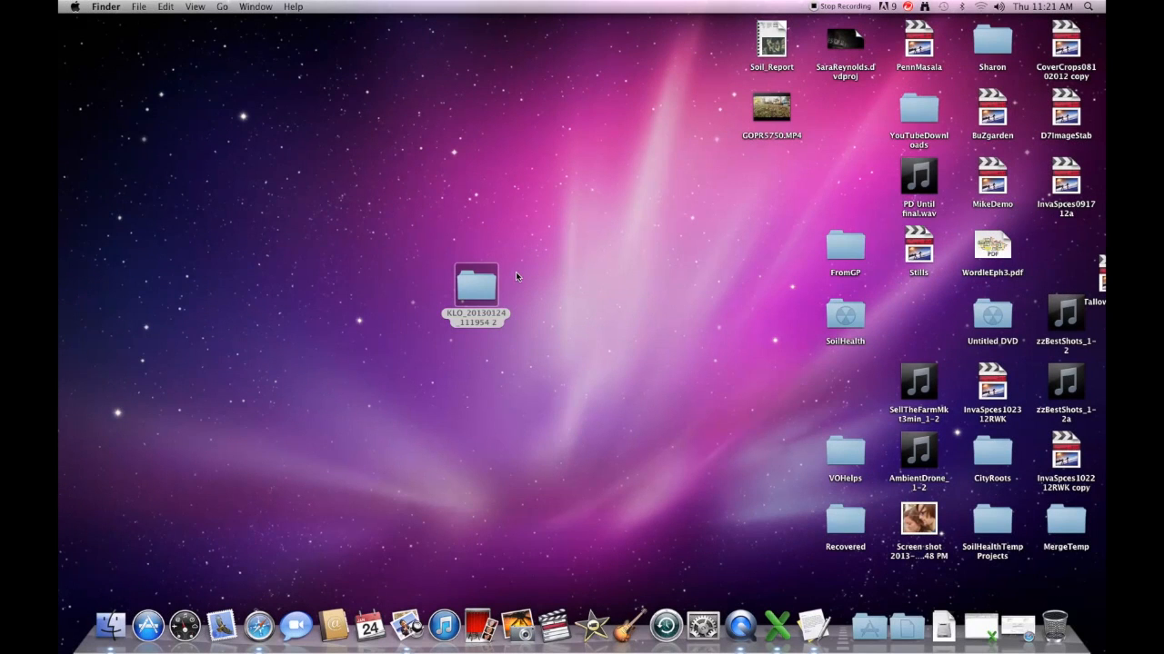
pyautogui.doubleClick(479, 287)
pyautogui.moveTo(834, 315); pyautogui.dragTo(646, 155)
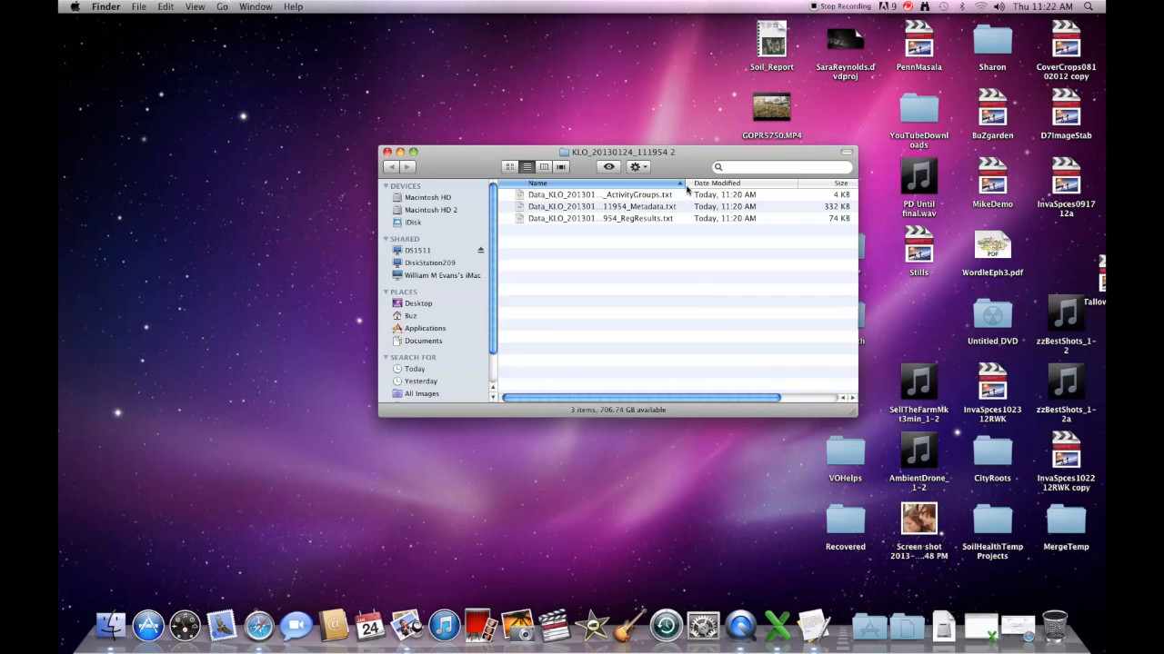
pyautogui.moveTo(687, 187); pyautogui.dragTo(768, 187)
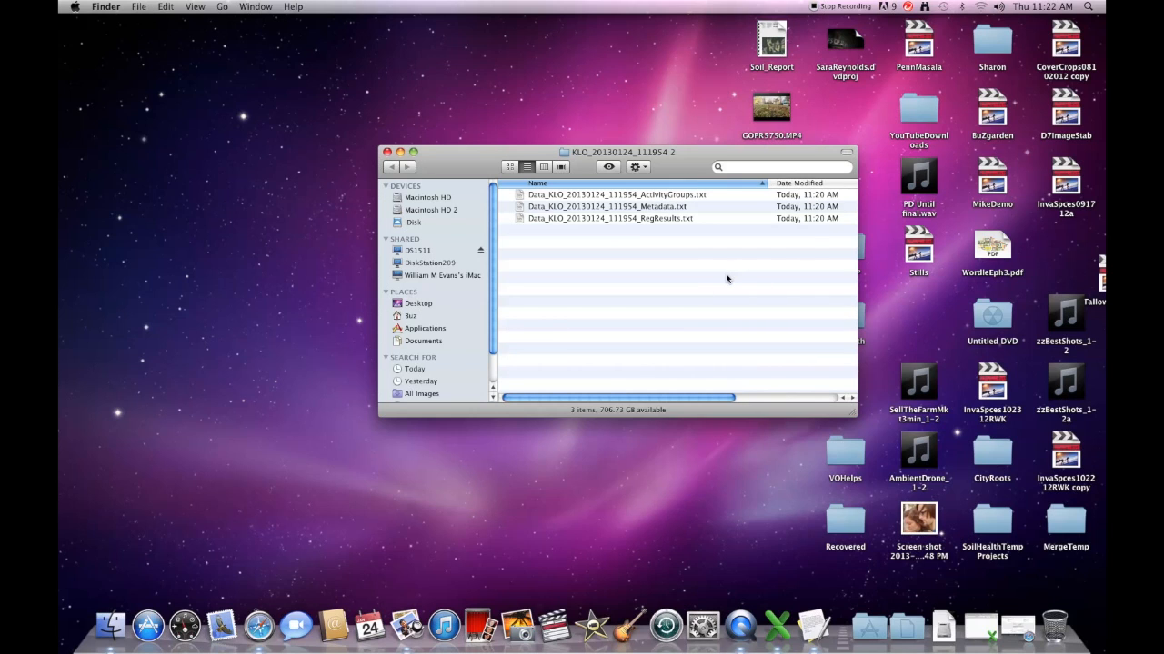
pyautogui.click(664, 197)
pyautogui.click(666, 211)
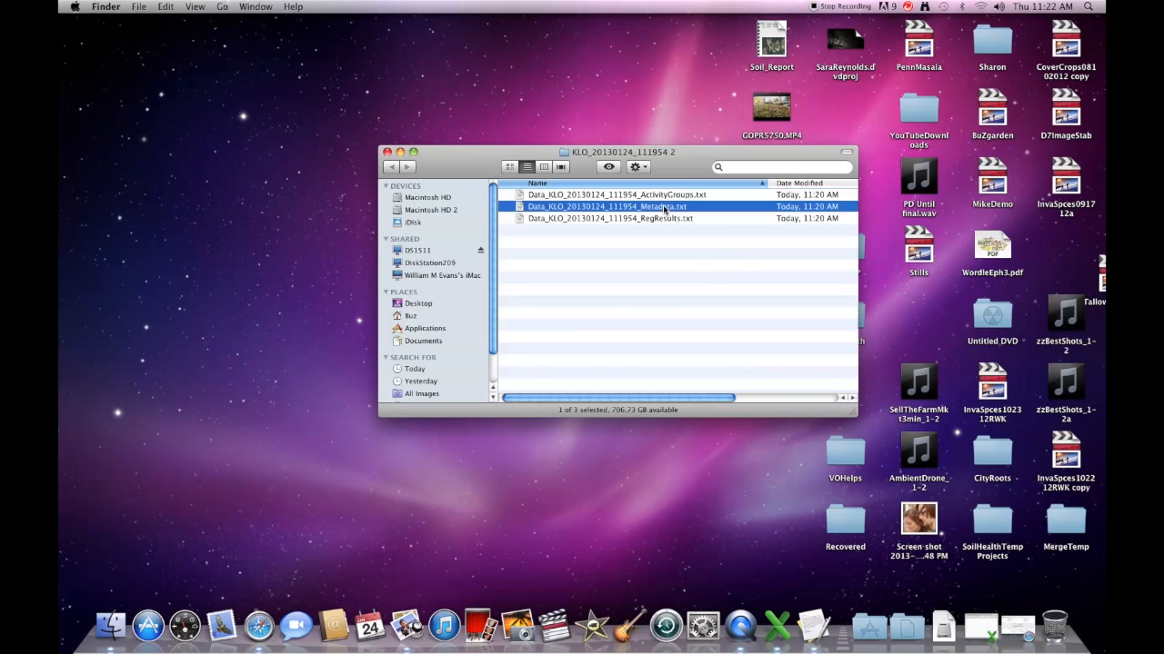
pyautogui.doubleClick(559, 209)
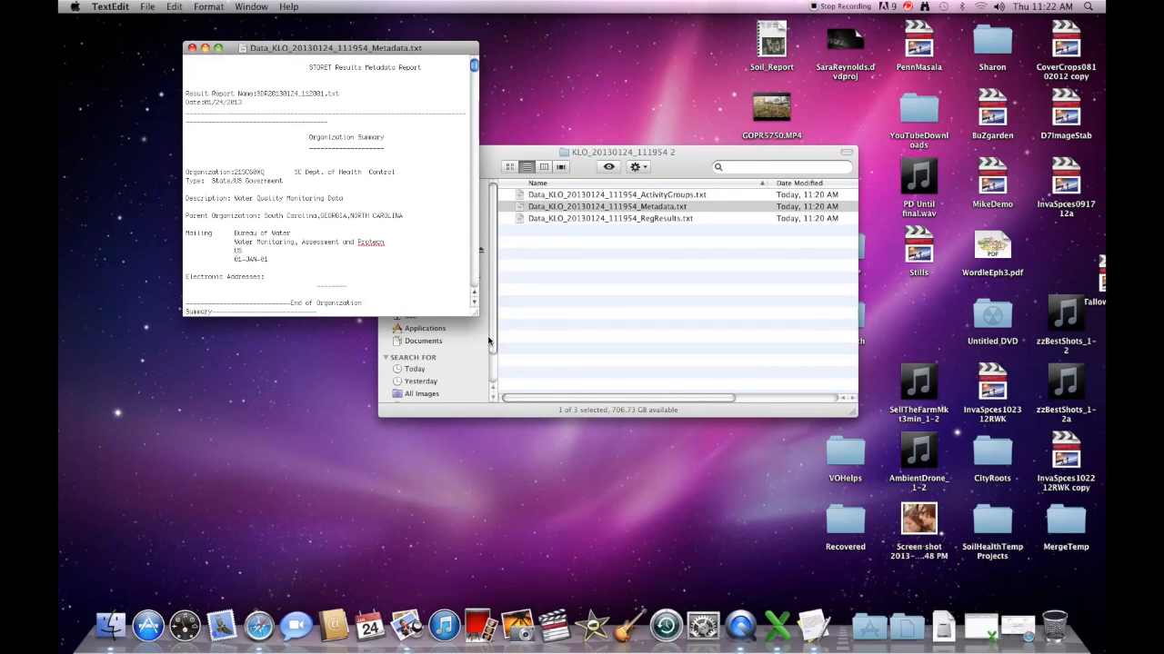
# Step: Enlarge the Metadata report, scroll through its station list, and close it
pyautogui.moveTo(475, 318); pyautogui.dragTo(922, 509)
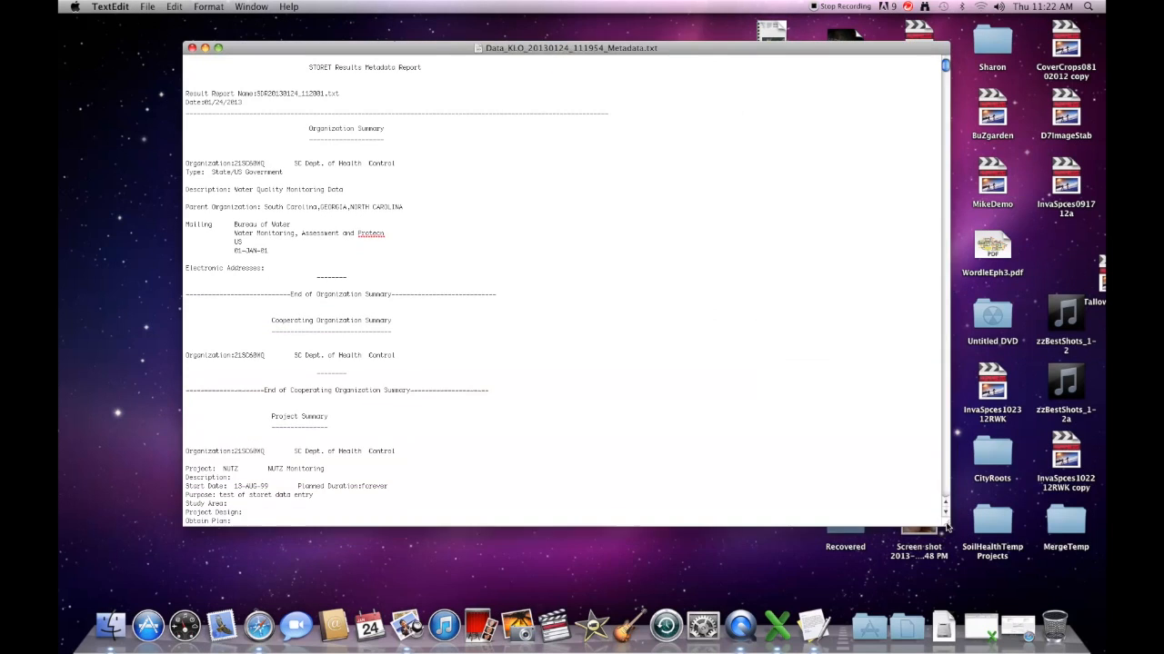
pyautogui.scroll(-10, 722, 389)
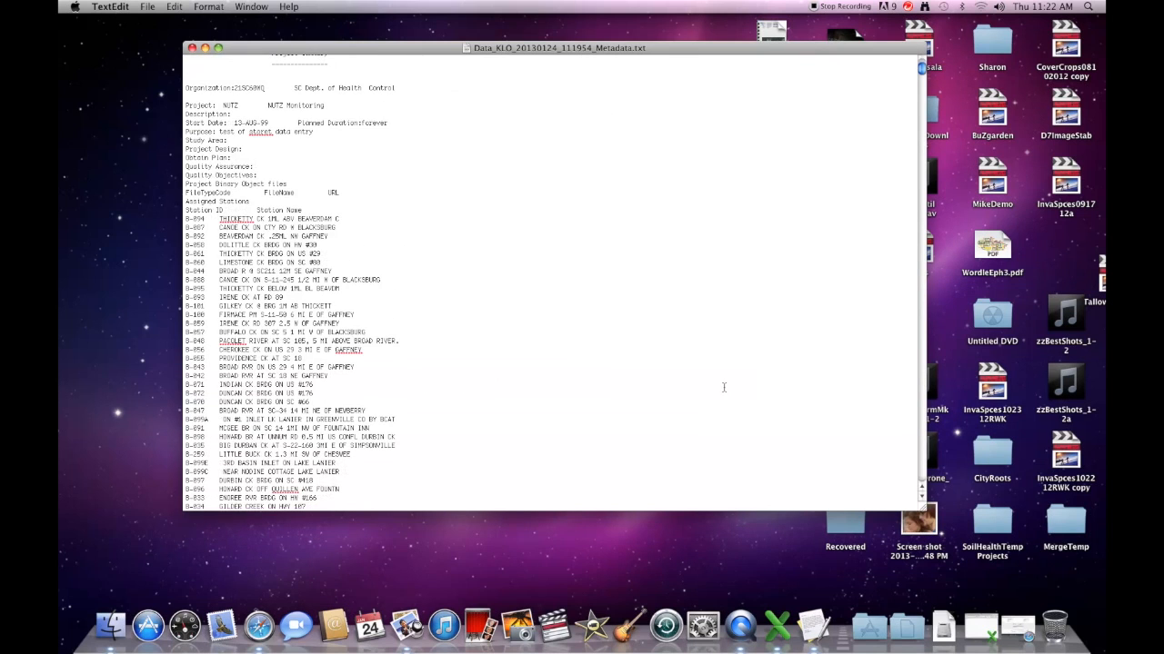
pyautogui.scroll(-1, 724, 388)
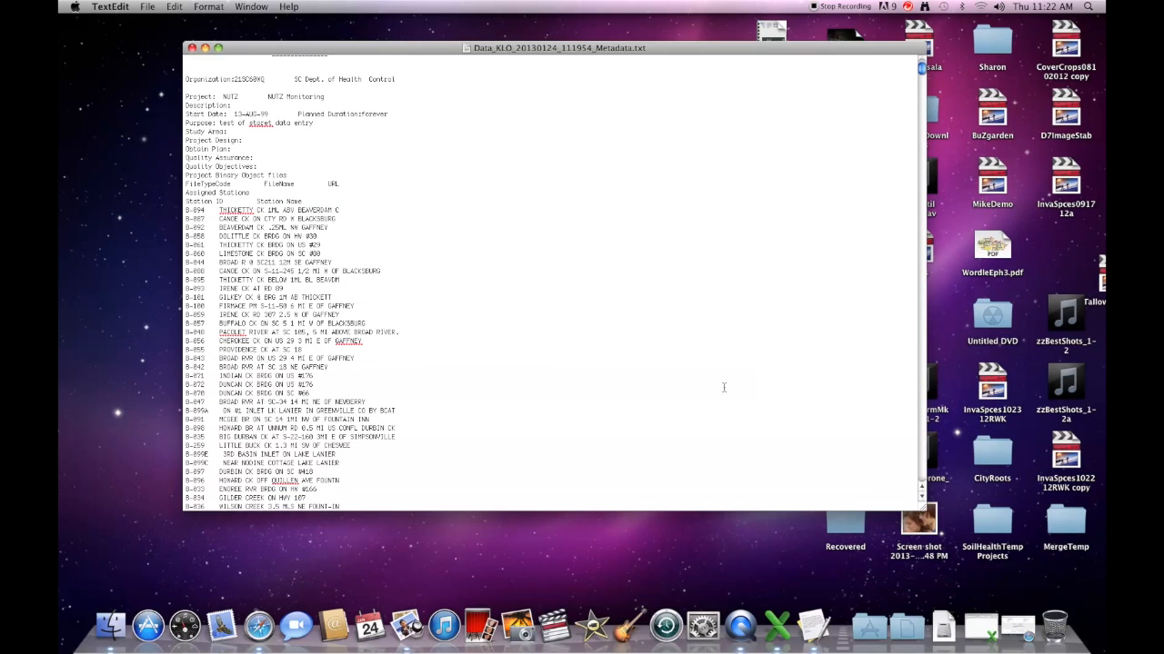
pyautogui.scroll(-9, 368, 353)
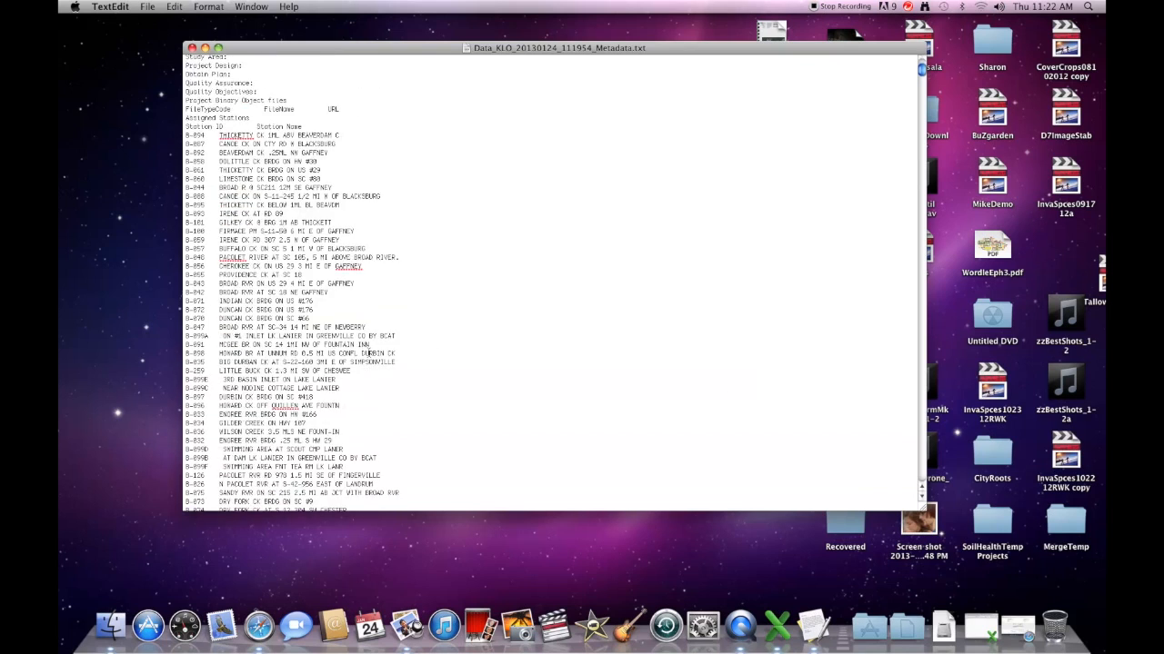
pyautogui.scroll(-8, 368, 354)
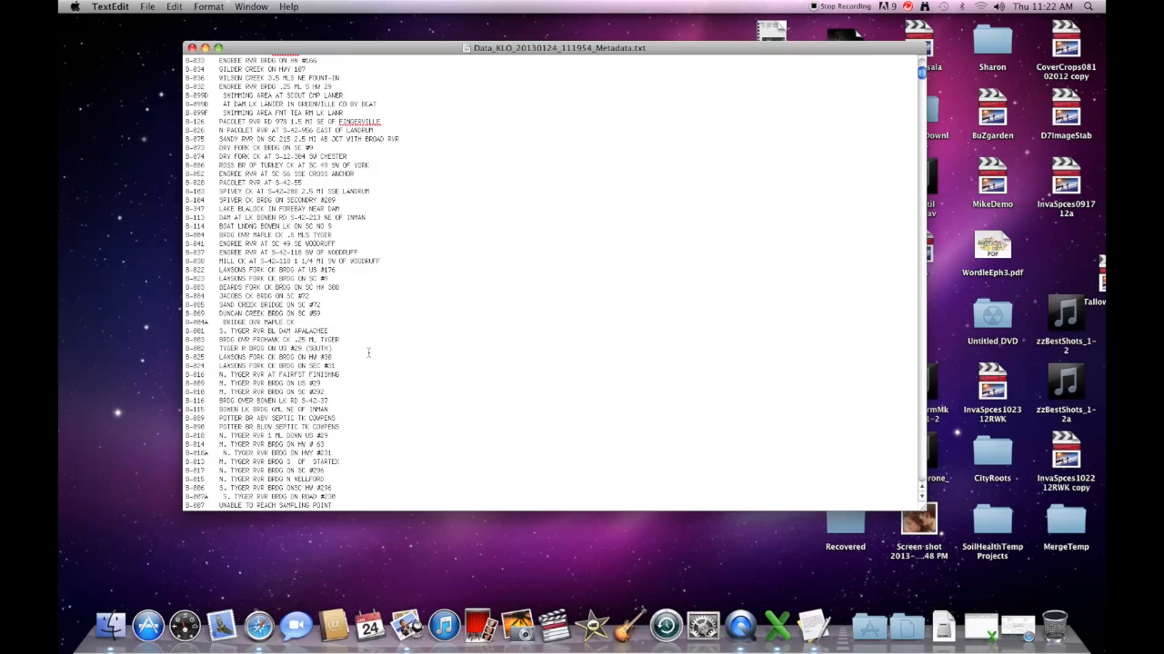
pyautogui.scroll(-2, 369, 353)
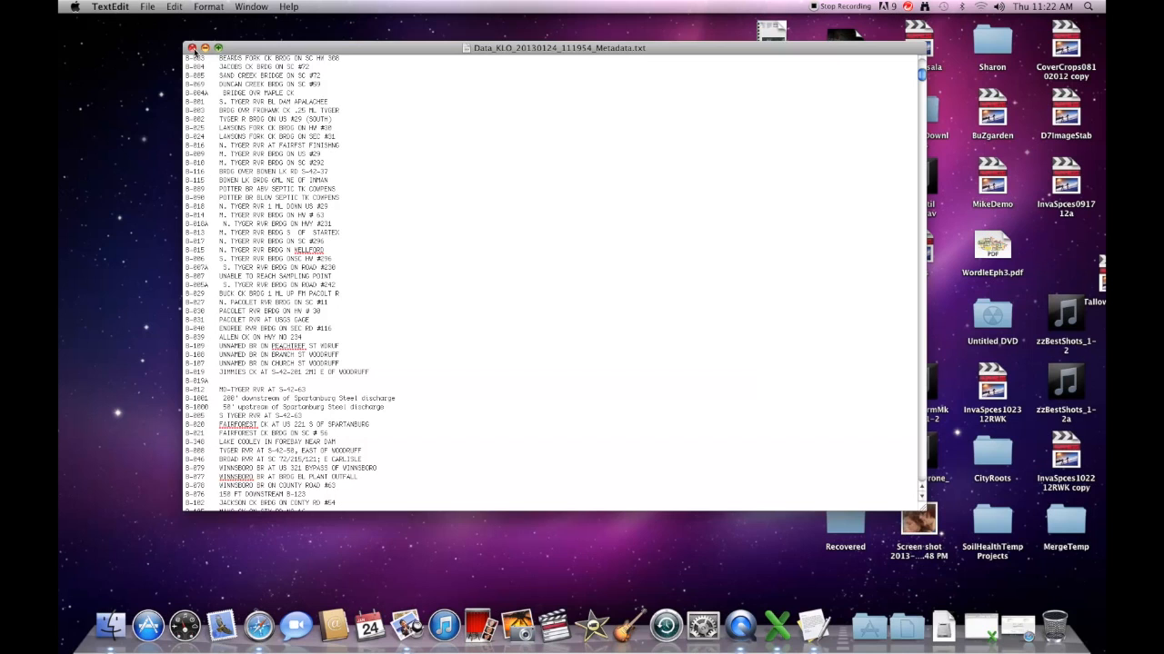
pyautogui.click(192, 48)
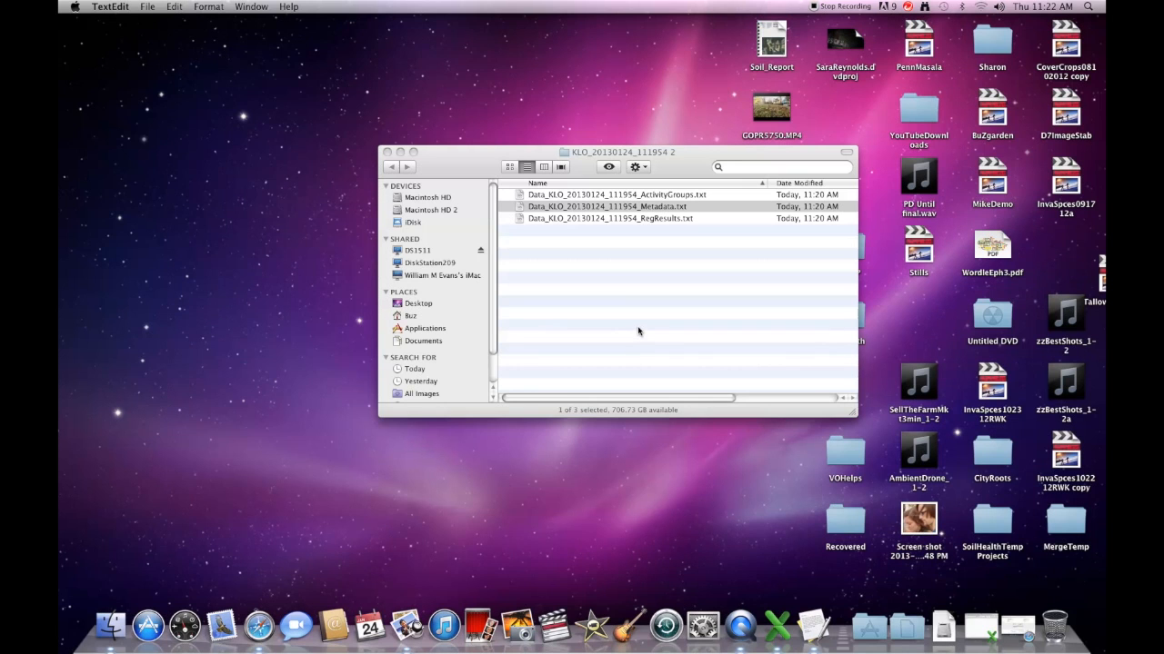
# Step: Open RegResults.txt in a larger window beside the restored Workbook2 spreadsheet
pyautogui.click(619, 209)
pyautogui.doubleClick(618, 220)
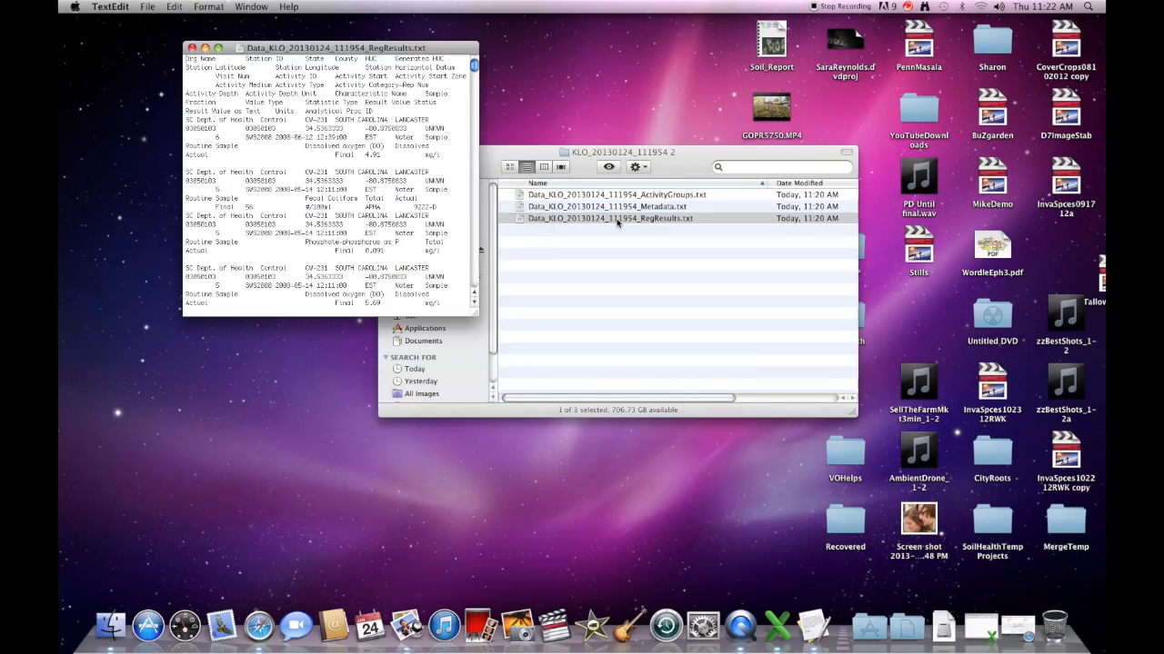
pyautogui.moveTo(470, 314); pyautogui.dragTo(674, 423)
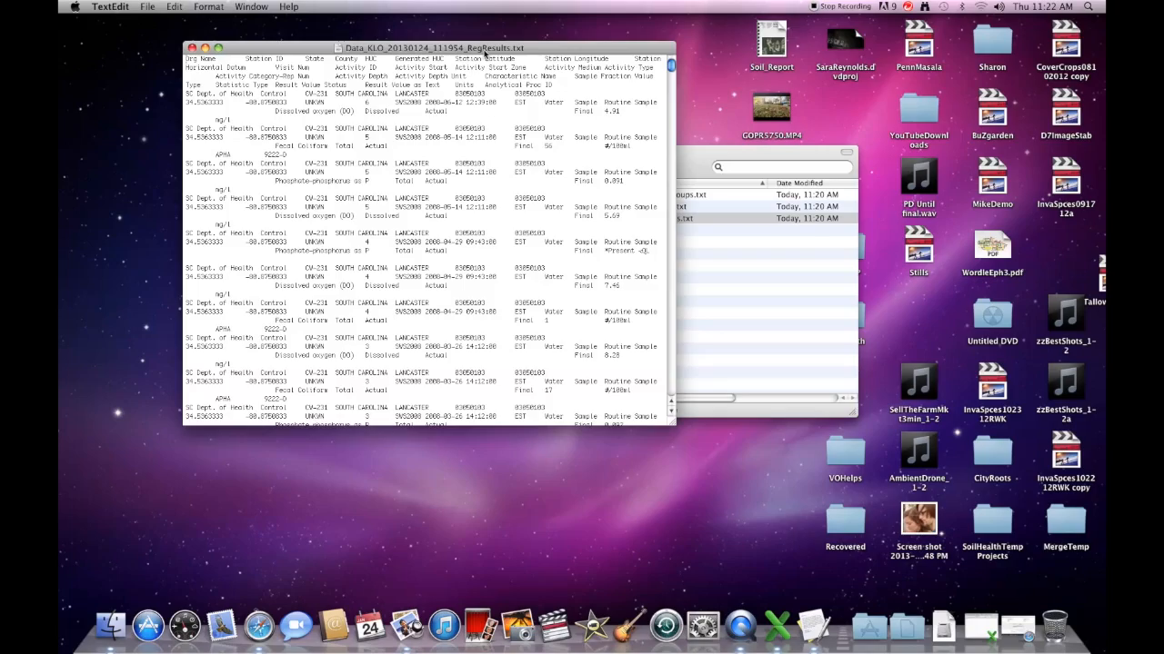
pyautogui.moveTo(484, 50); pyautogui.dragTo(866, 49)
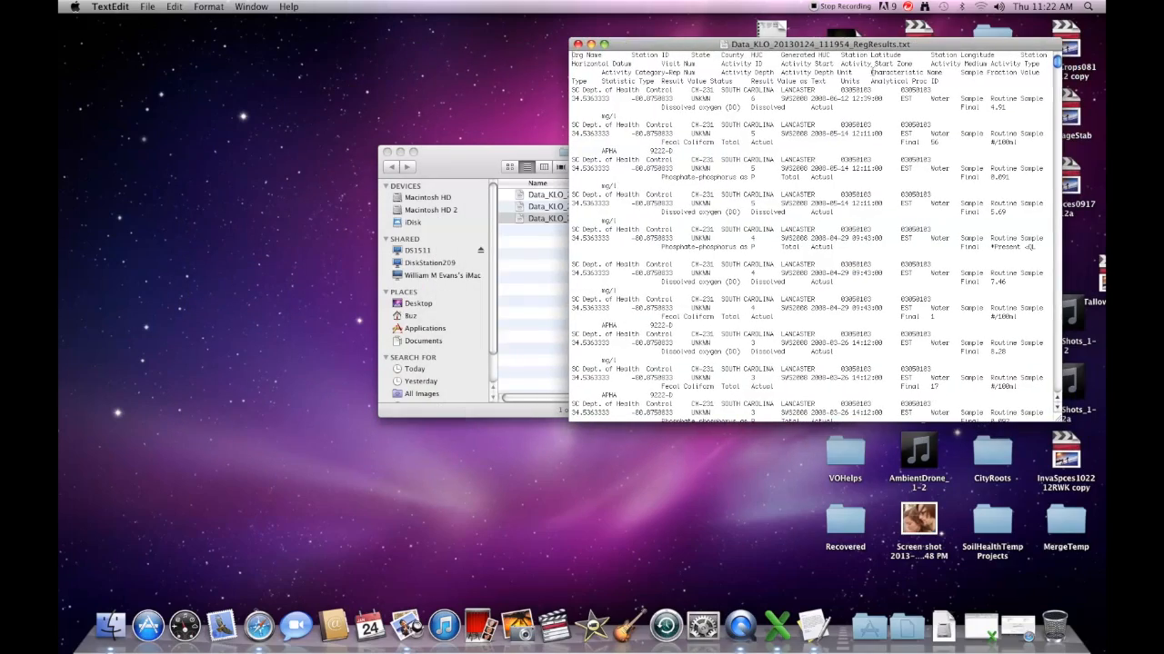
pyautogui.click(981, 627)
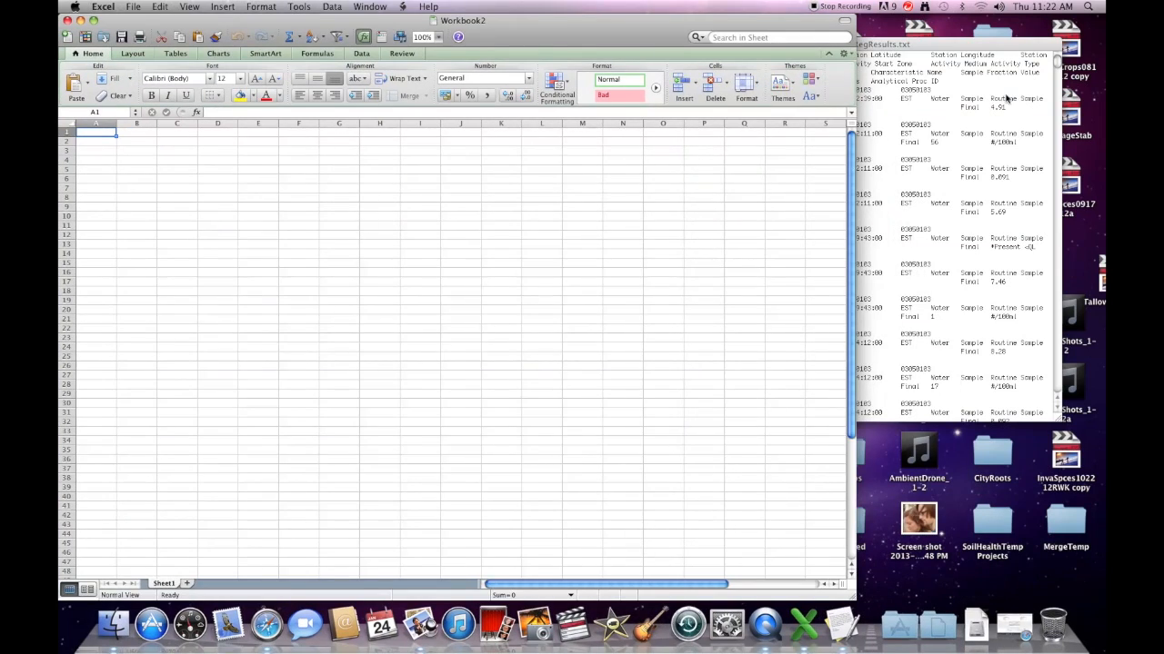
pyautogui.moveTo(902, 48); pyautogui.dragTo(917, 44)
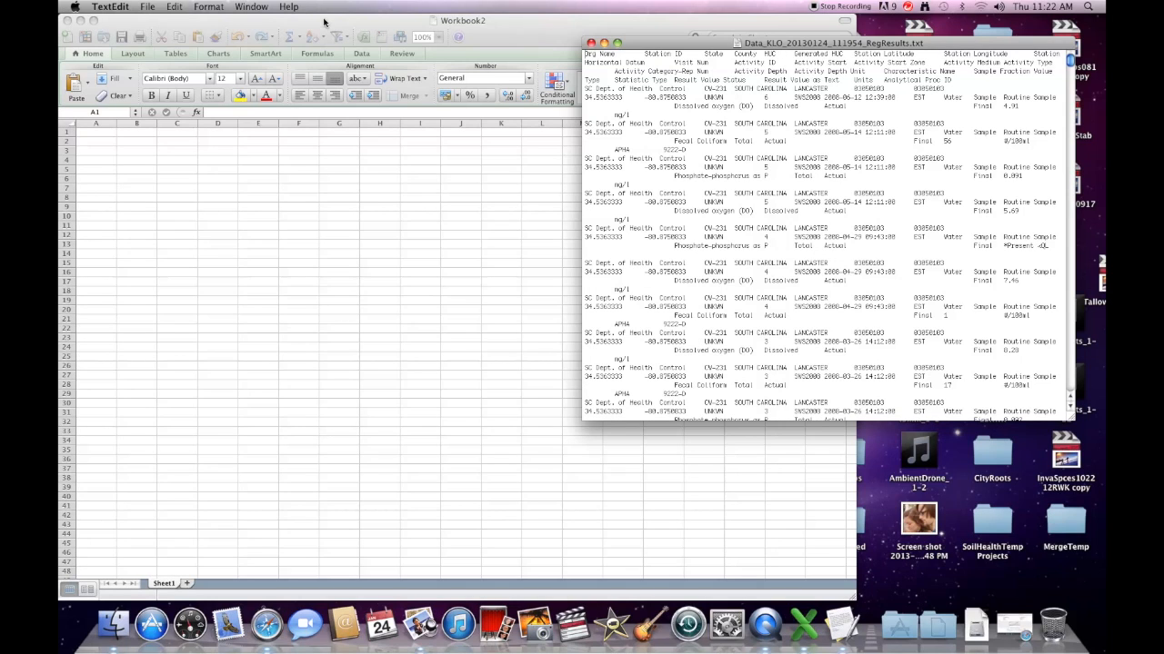
# Step: Select all the RegResults text and copy it
pyautogui.click(173, 7)
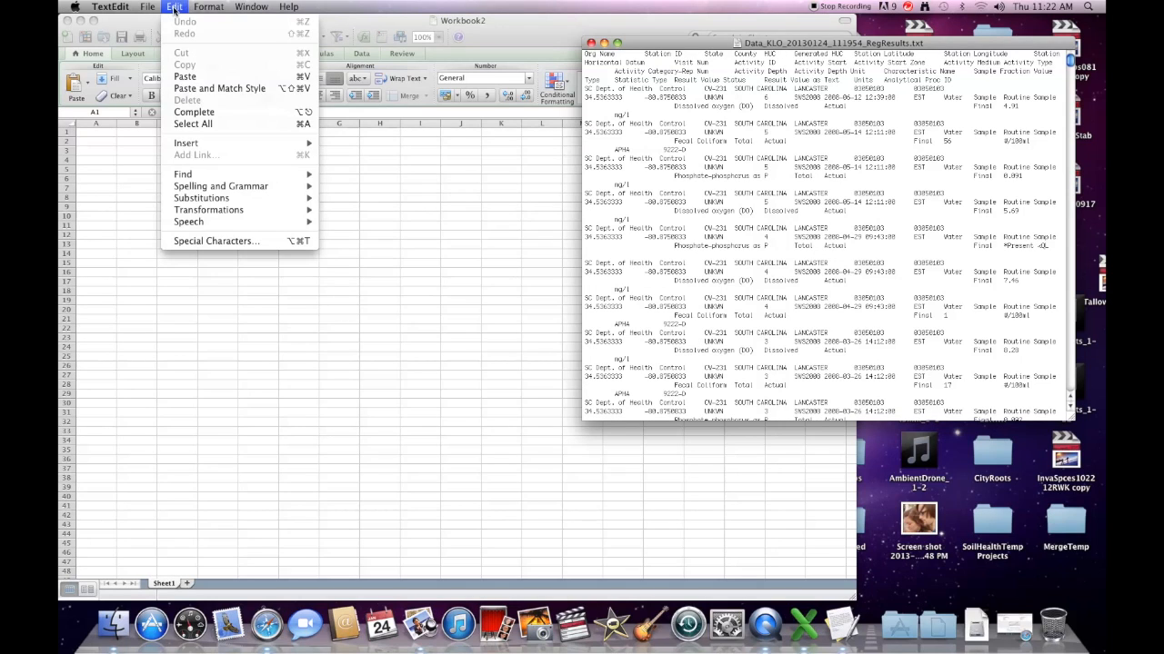
pyautogui.click(192, 124)
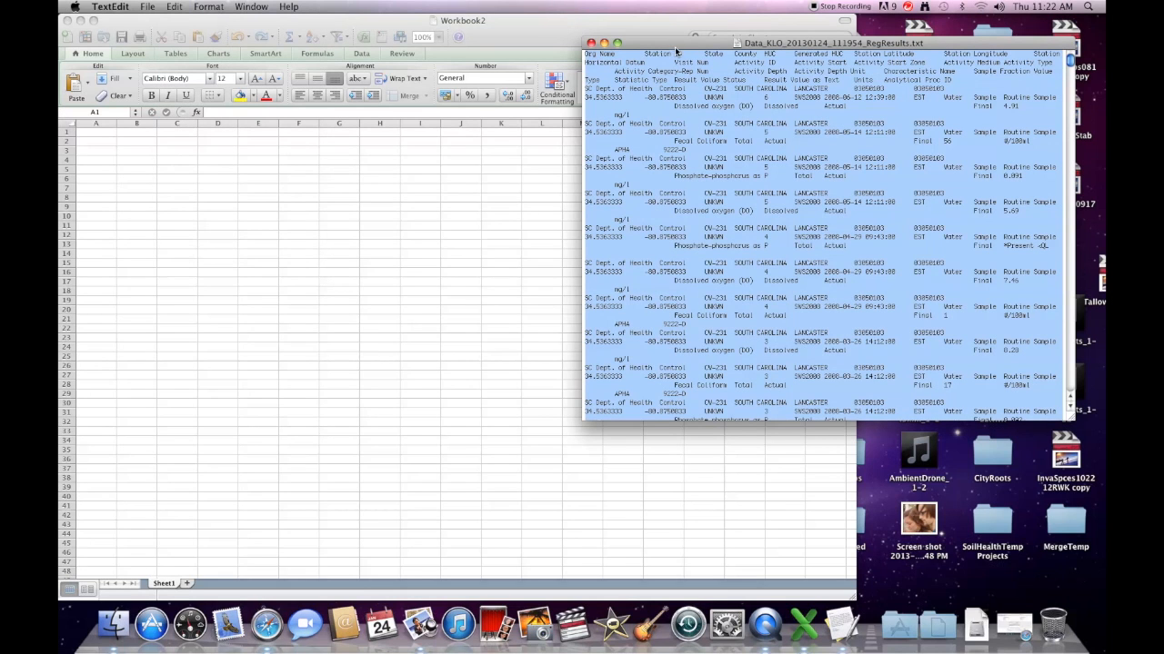
pyautogui.click(175, 7)
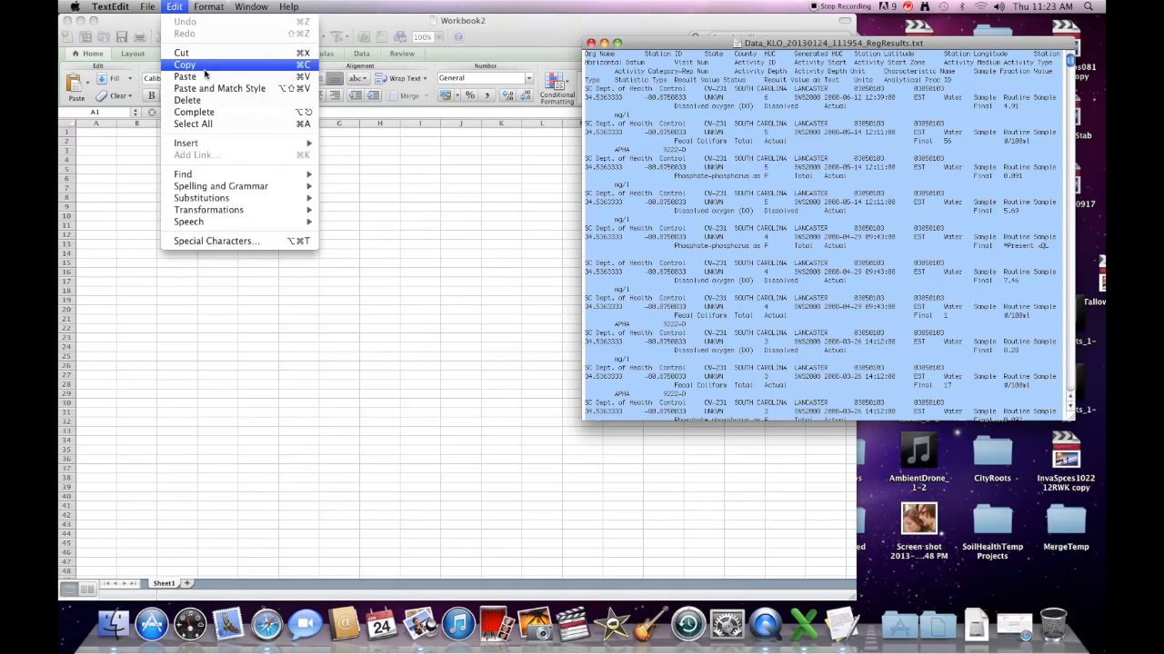
pyautogui.click(184, 65)
pyautogui.click(105, 135)
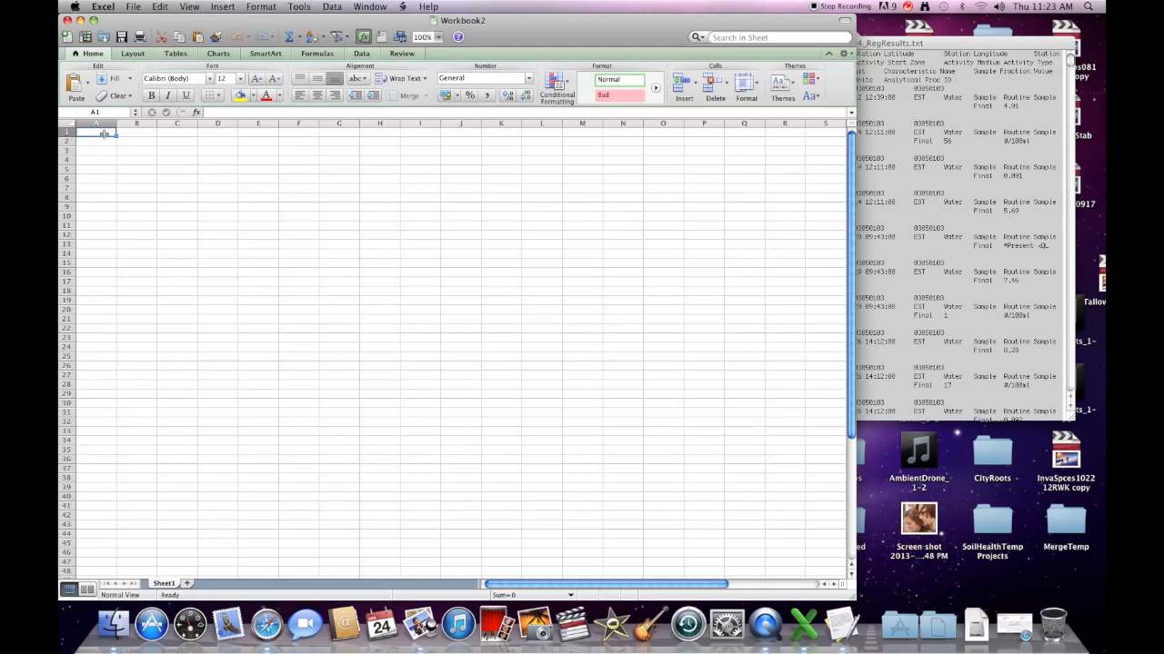
# Step: Paste the copied CW-231 results into Workbook2 at cell A1, then select the Org Name column A
pyautogui.rightClick(104, 134)
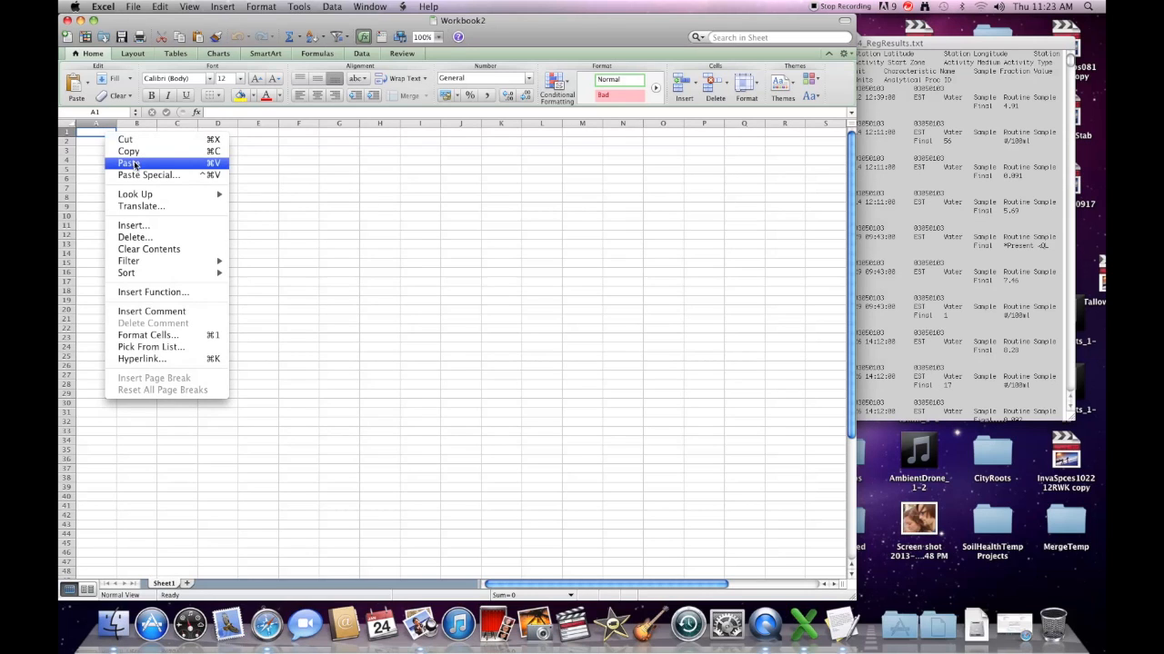
pyautogui.click(137, 162)
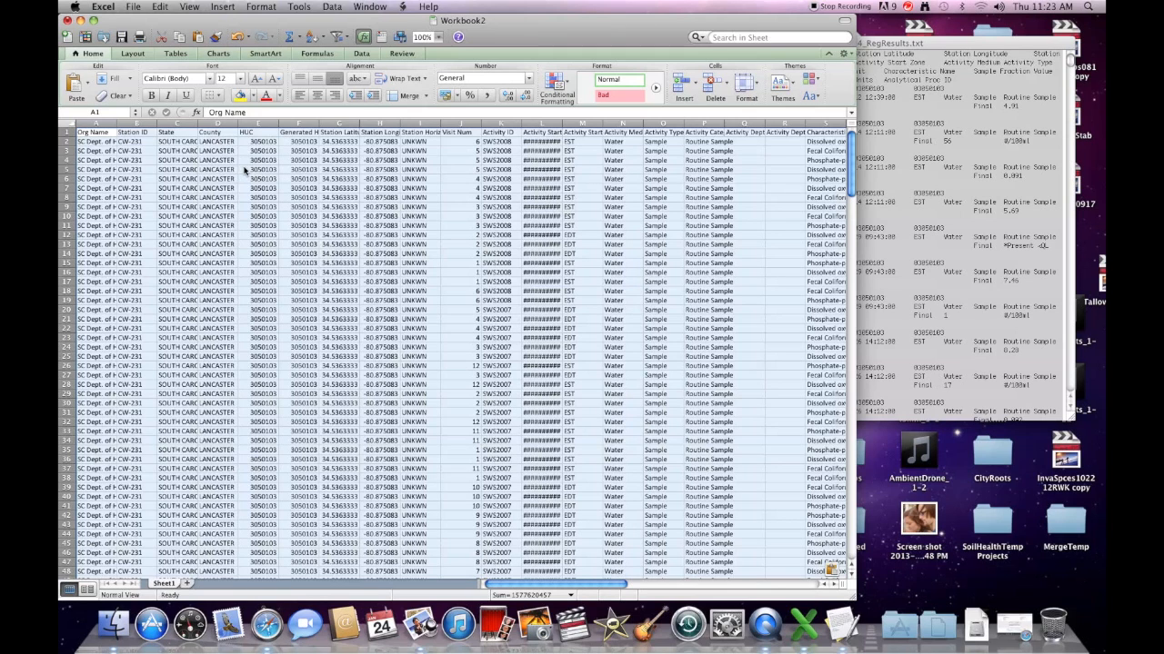
pyautogui.click(102, 125)
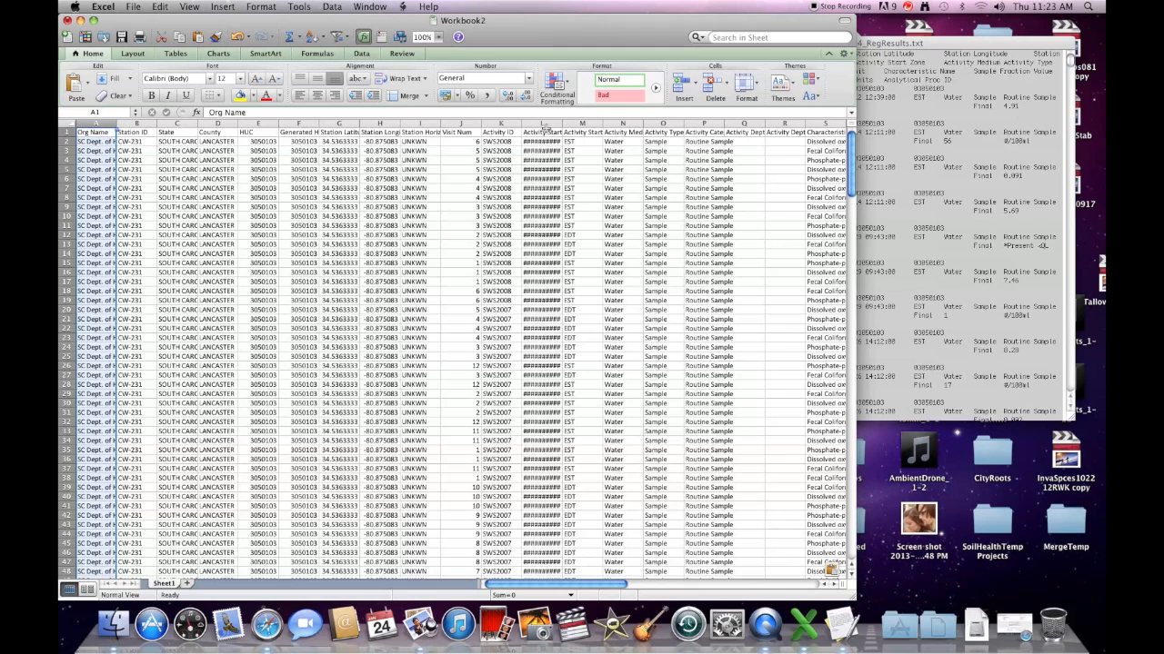
pyautogui.rightClick(107, 124)
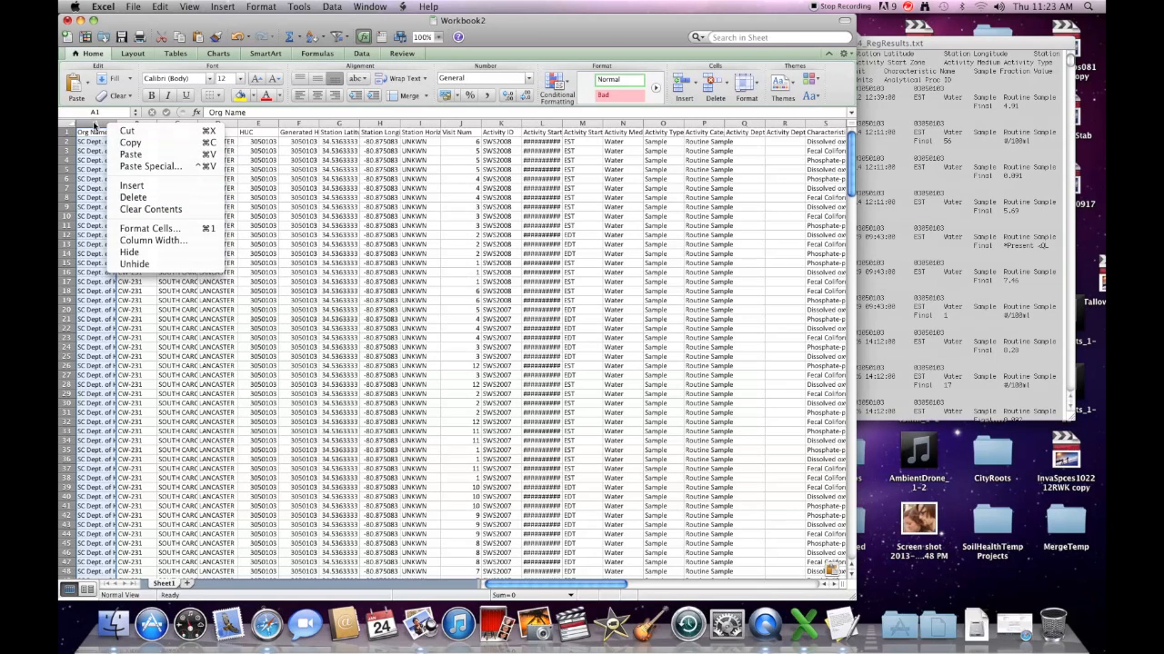
# Step: Delete the Org Name column and the station columns from County through Activity ID
pyautogui.click(134, 198)
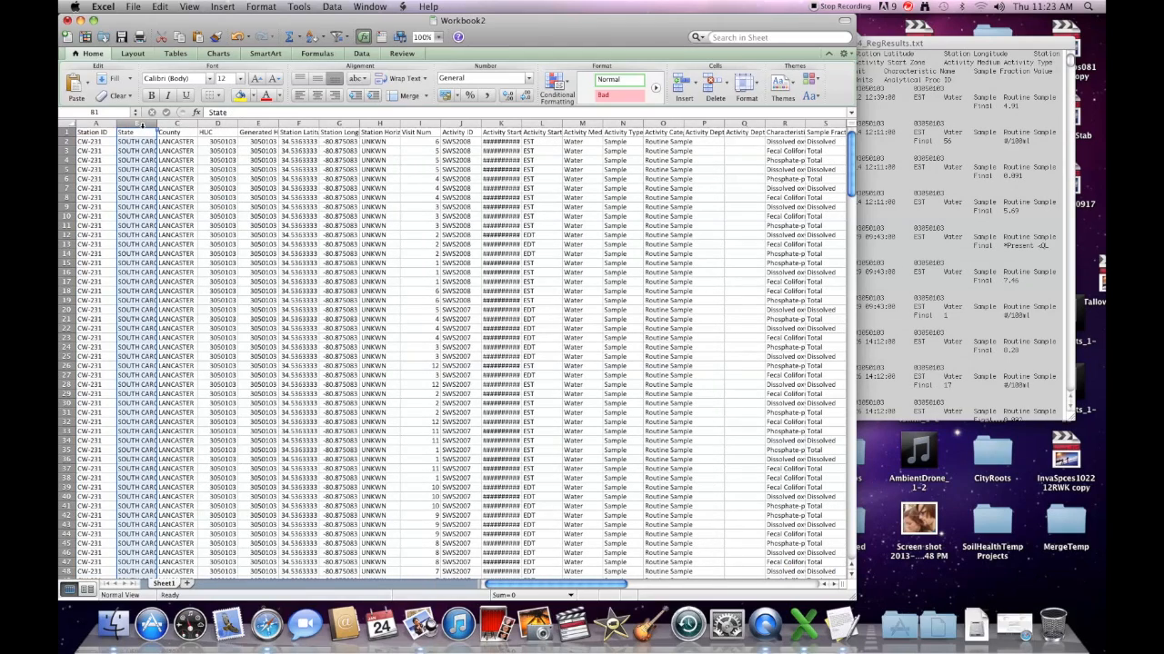
pyautogui.click(177, 124)
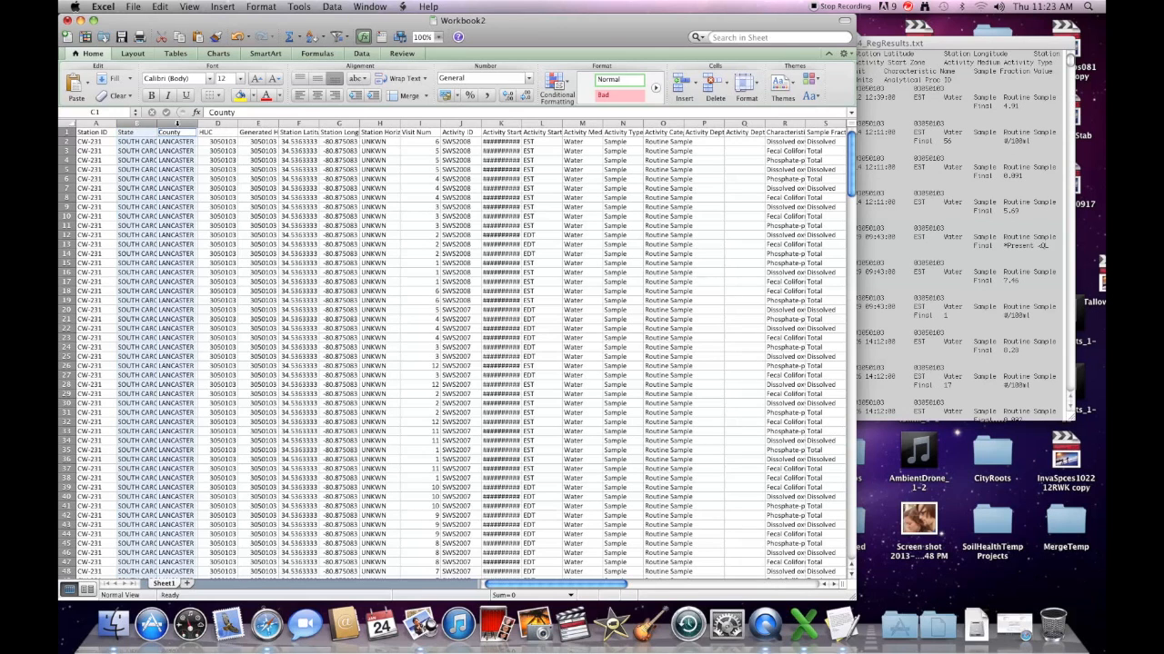
pyautogui.click(217, 122)
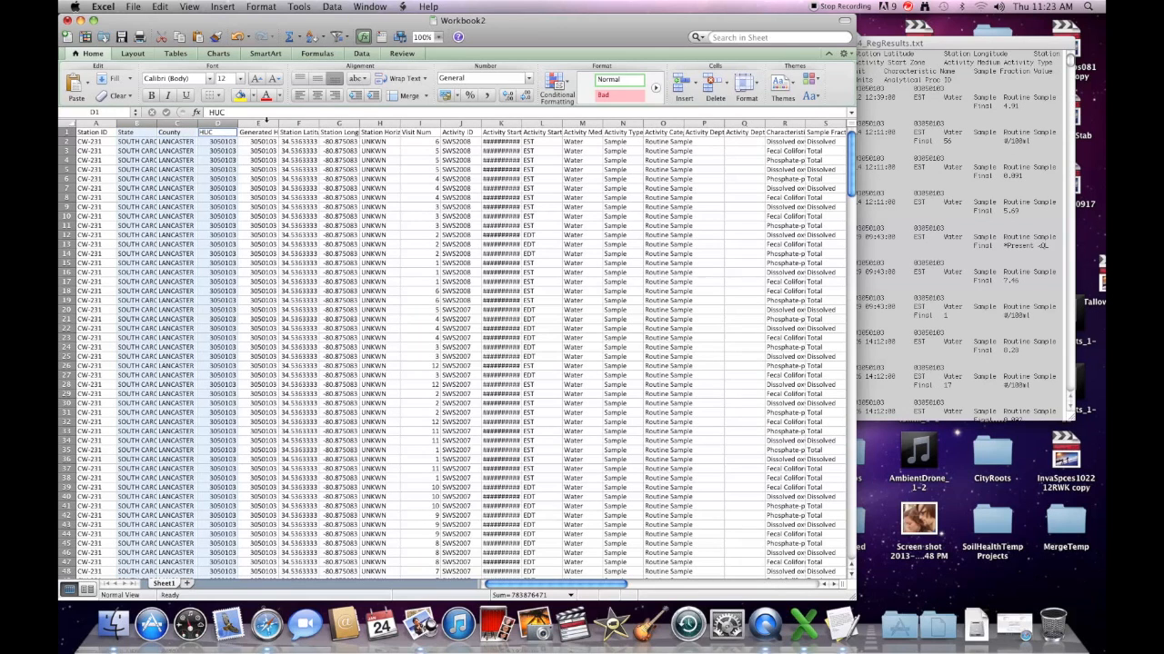
pyautogui.click(259, 122)
pyautogui.click(293, 124)
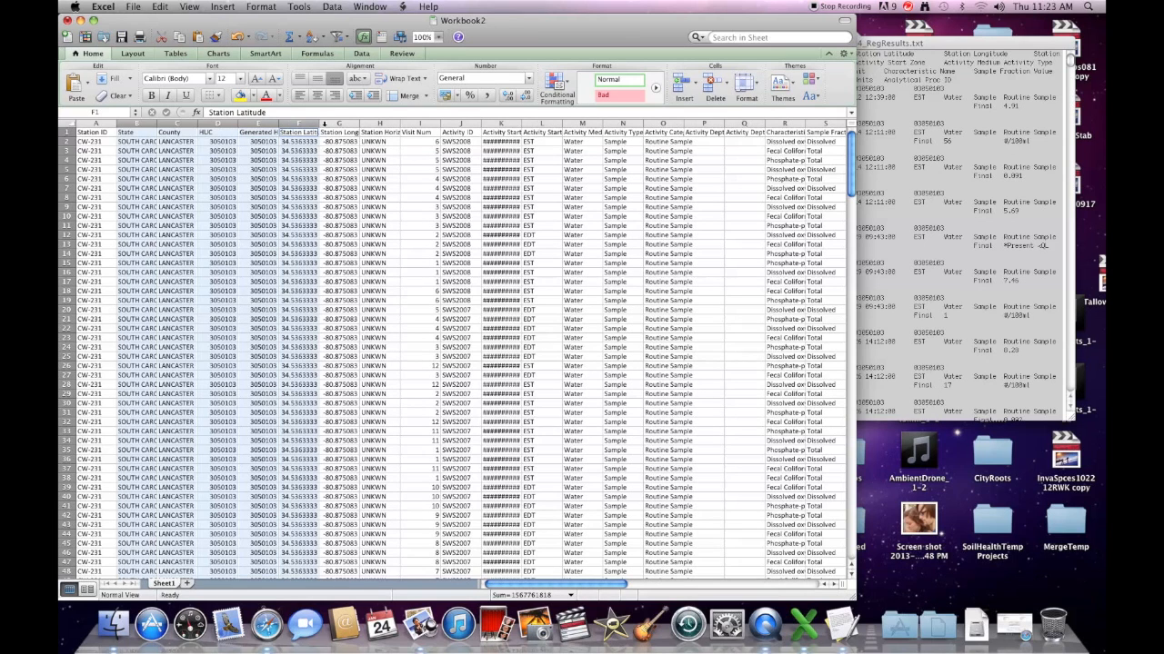
pyautogui.click(325, 124)
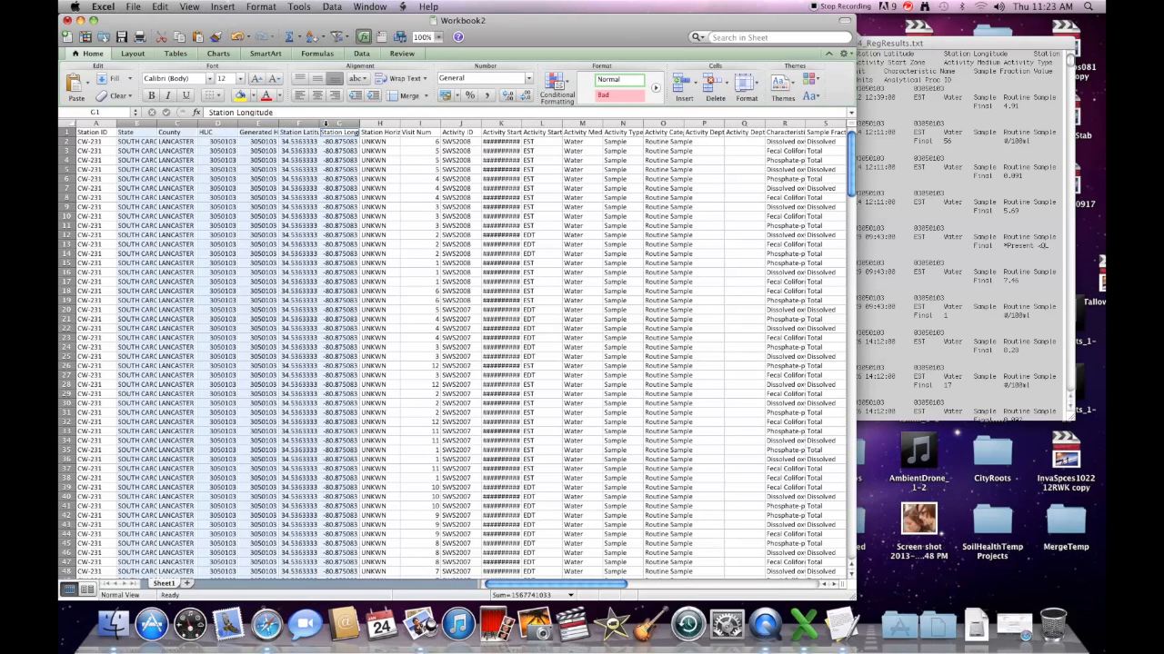
pyautogui.click(380, 122)
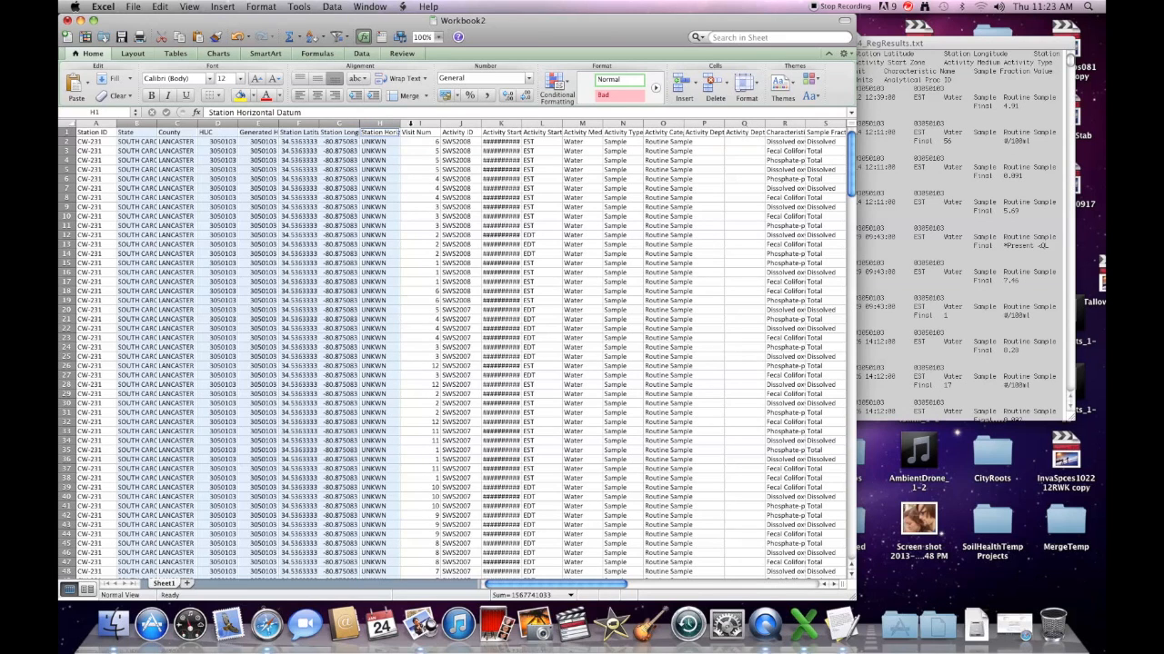
pyautogui.click(414, 123)
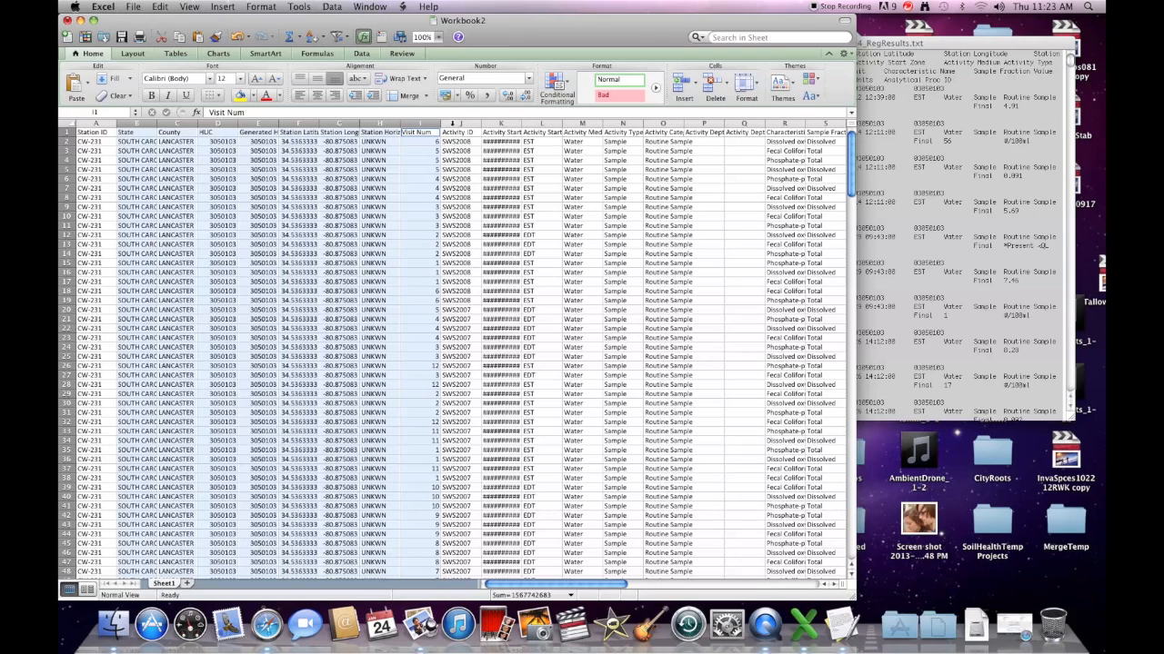
pyautogui.click(453, 123)
pyautogui.rightClick(455, 124)
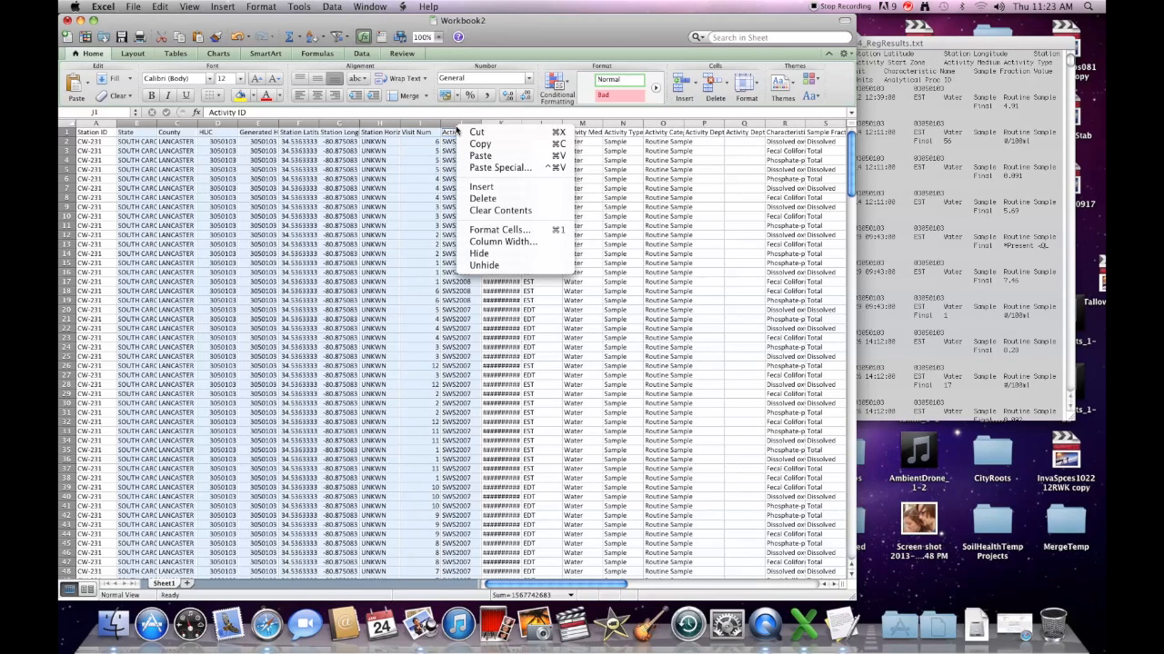
pyautogui.click(494, 199)
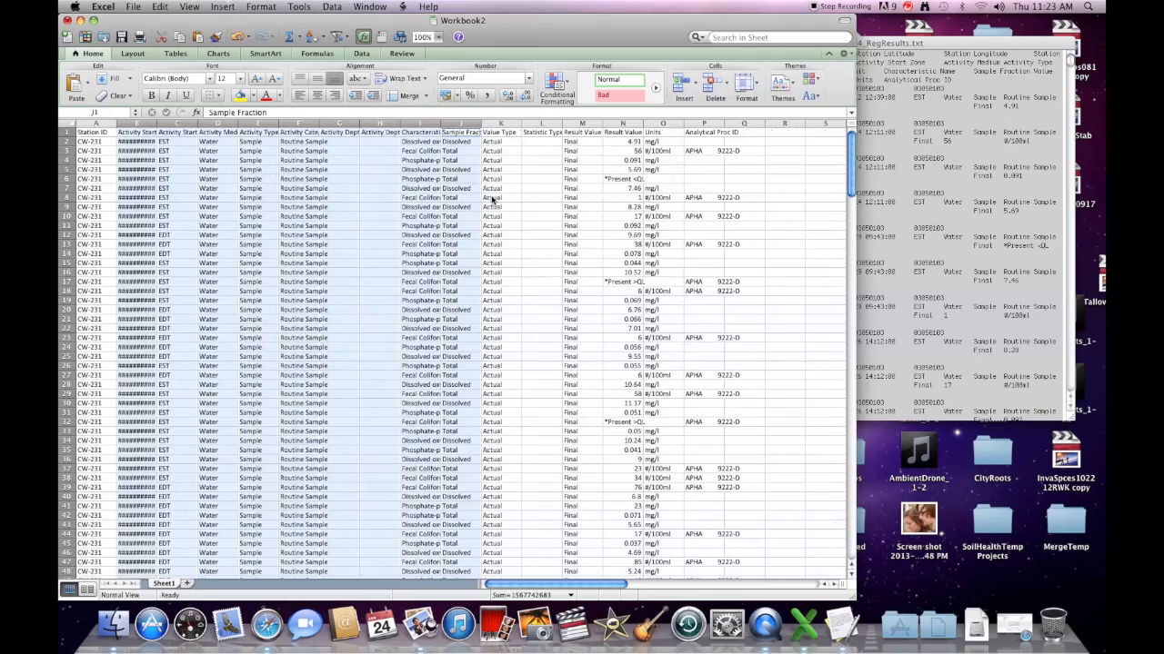
# Step: Widen the date column, then delete the Activity Start Zone through Activity Depth Unit columns
pyautogui.moveTo(157, 123); pyautogui.dragTo(179, 123)
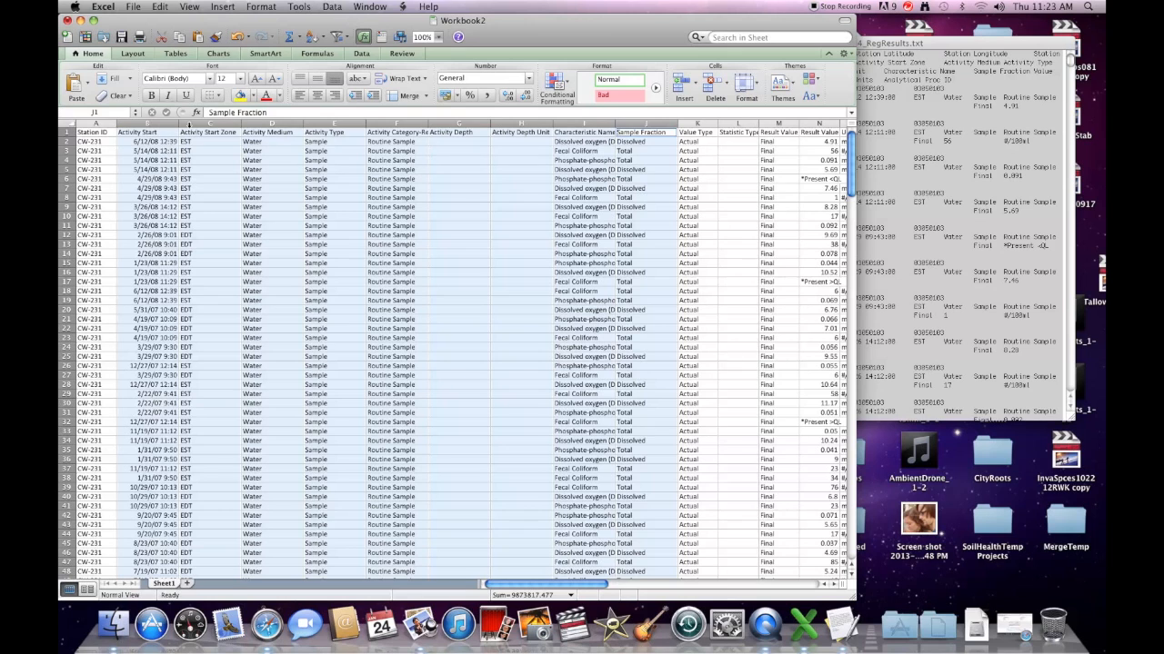
pyautogui.click(225, 123)
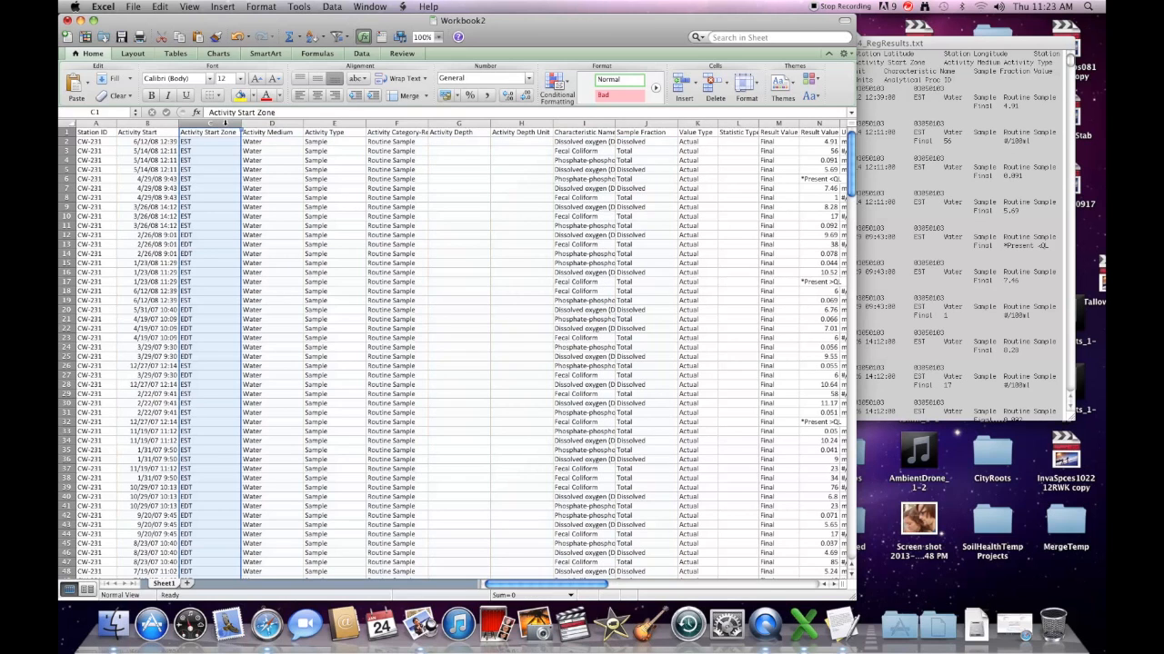
pyautogui.keyDown('super'); pyautogui.click(273, 122); pyautogui.keyUp('super')
pyautogui.keyDown('super'); pyautogui.click(324, 122); pyautogui.keyUp('super')
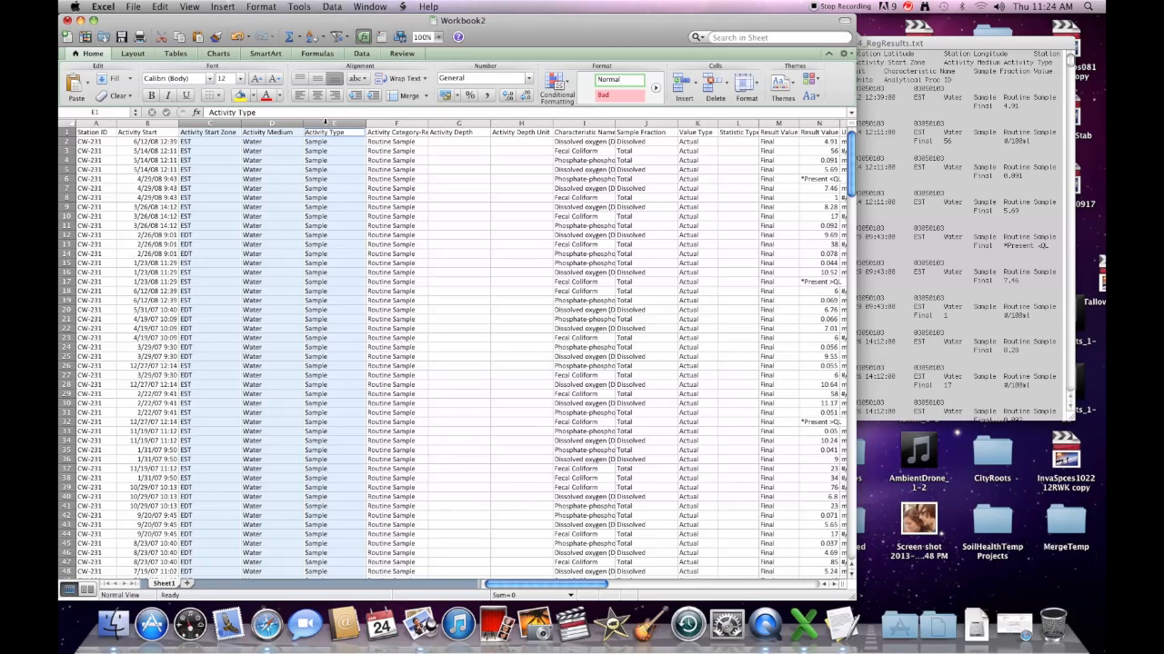
pyautogui.keyDown('super'); pyautogui.click(380, 123); pyautogui.keyUp('super')
pyautogui.keyDown('super'); pyautogui.click(450, 123); pyautogui.keyUp('super')
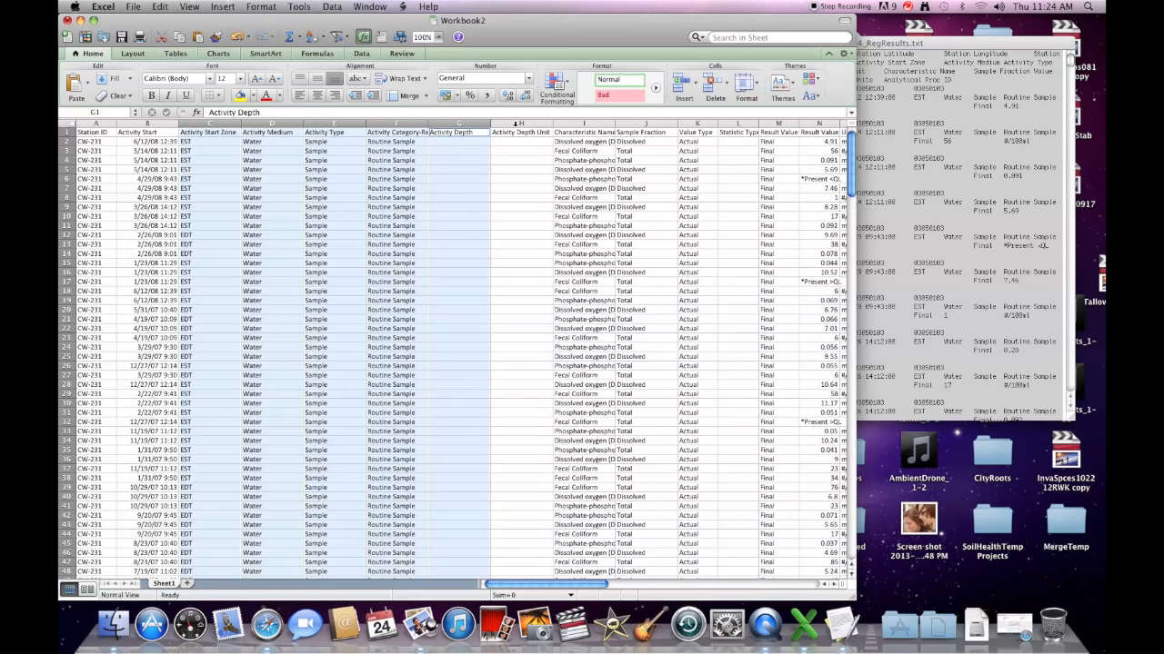
pyautogui.keyDown('super'); pyautogui.click(520, 124); pyautogui.keyUp('super')
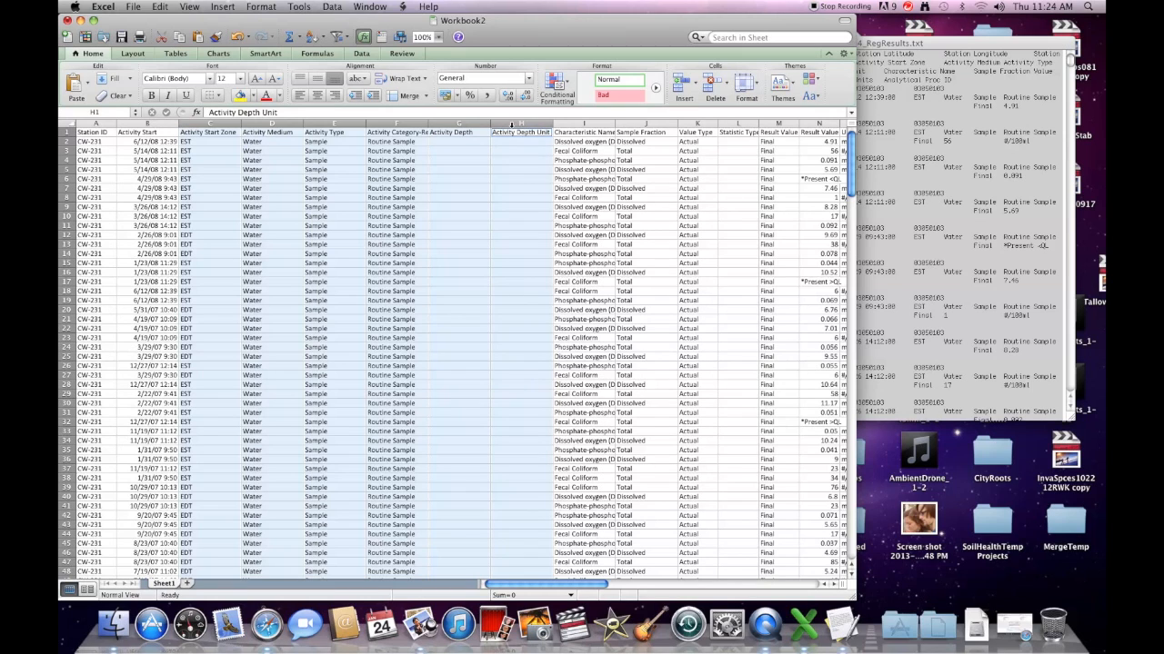
pyautogui.rightClick(511, 125)
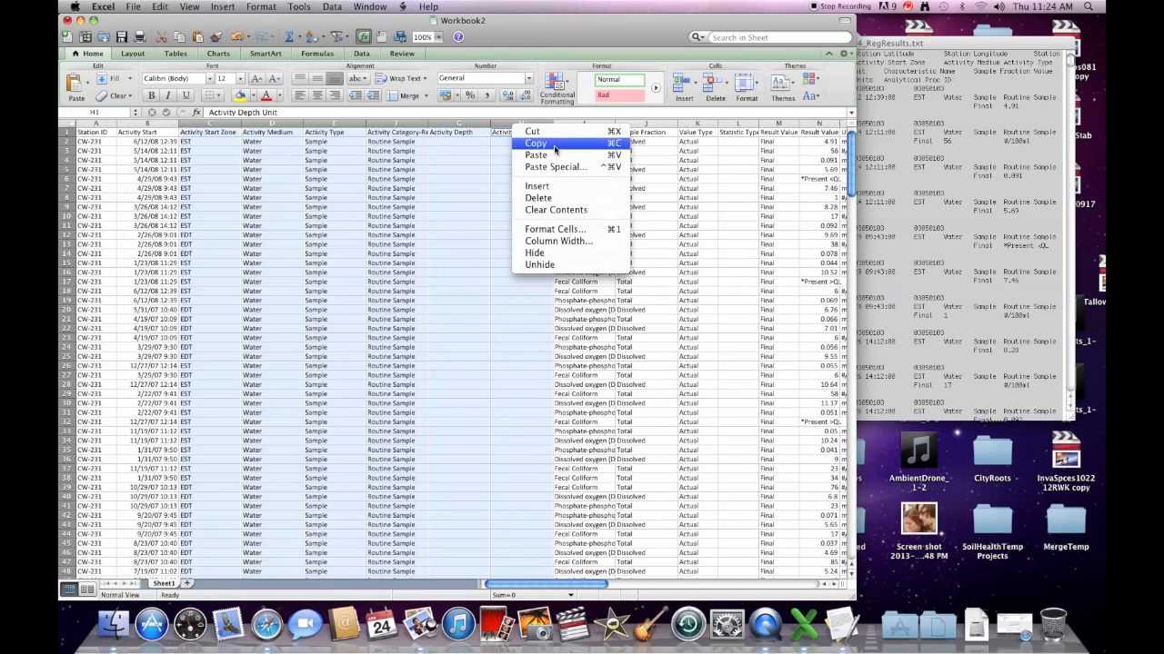
pyautogui.click(556, 197)
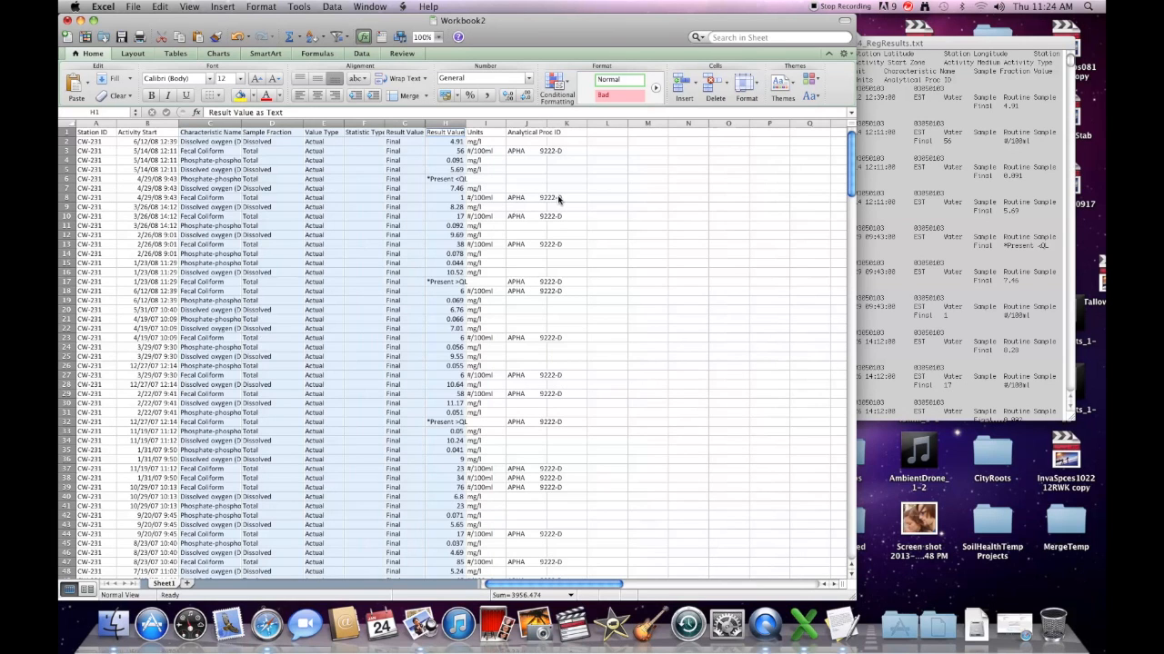
# Step: Delete the Value Type and Statistic Type columns
pyautogui.click(362, 177)
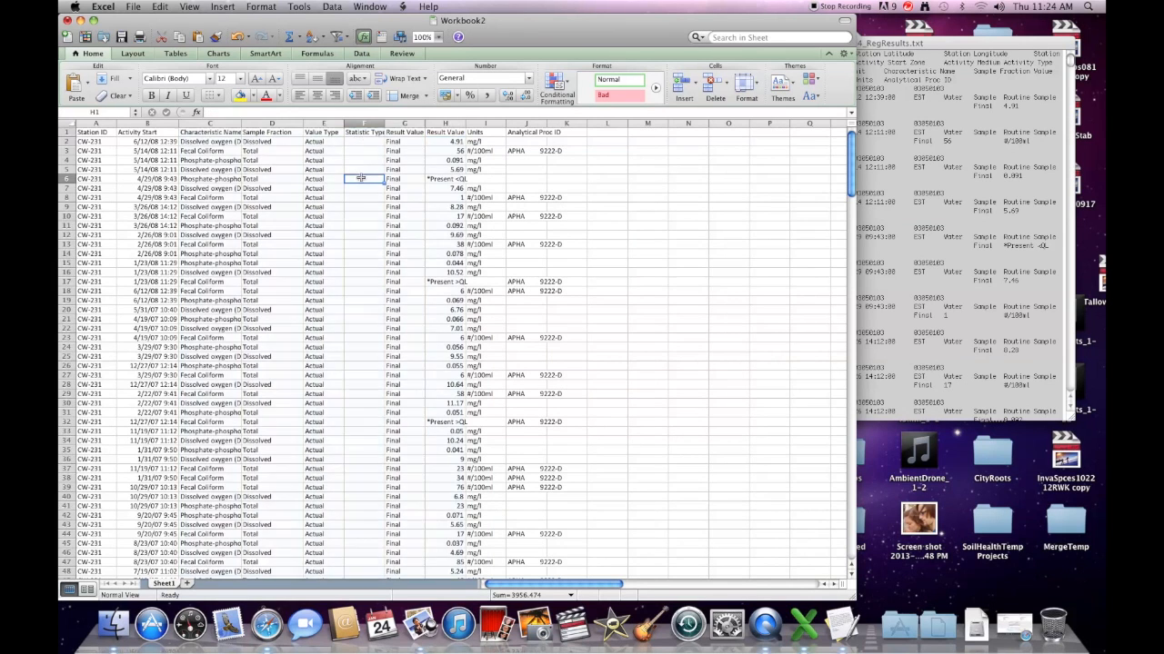
pyautogui.click(330, 123)
pyautogui.moveTo(329, 123); pyautogui.dragTo(404, 123)
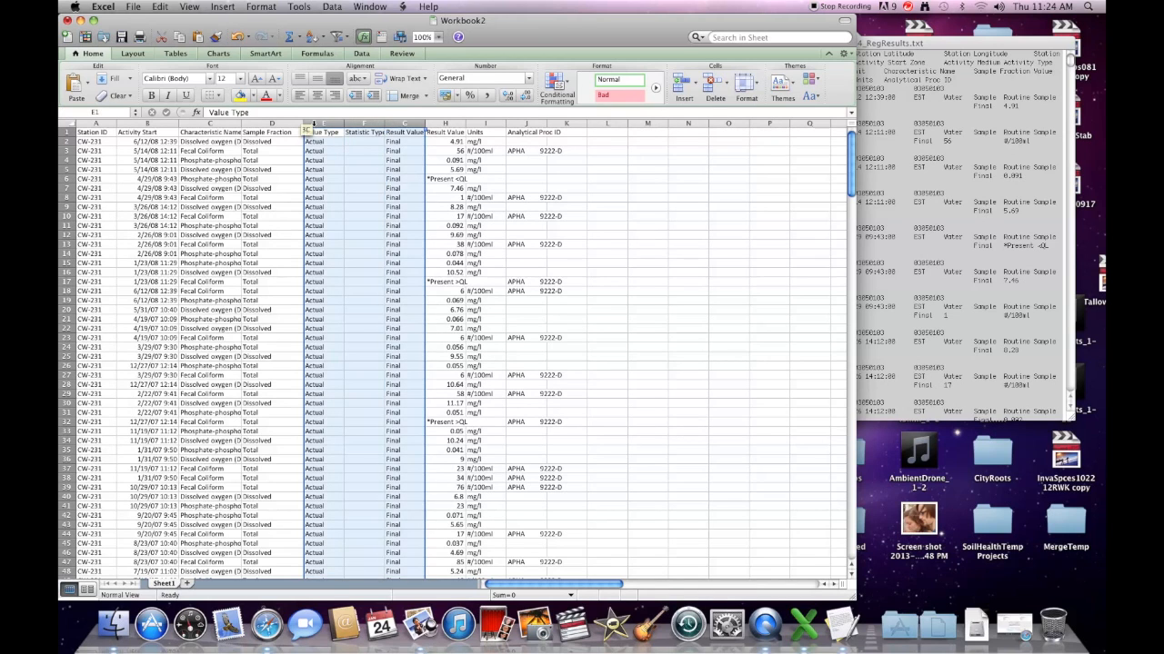
pyautogui.rightClick(317, 124)
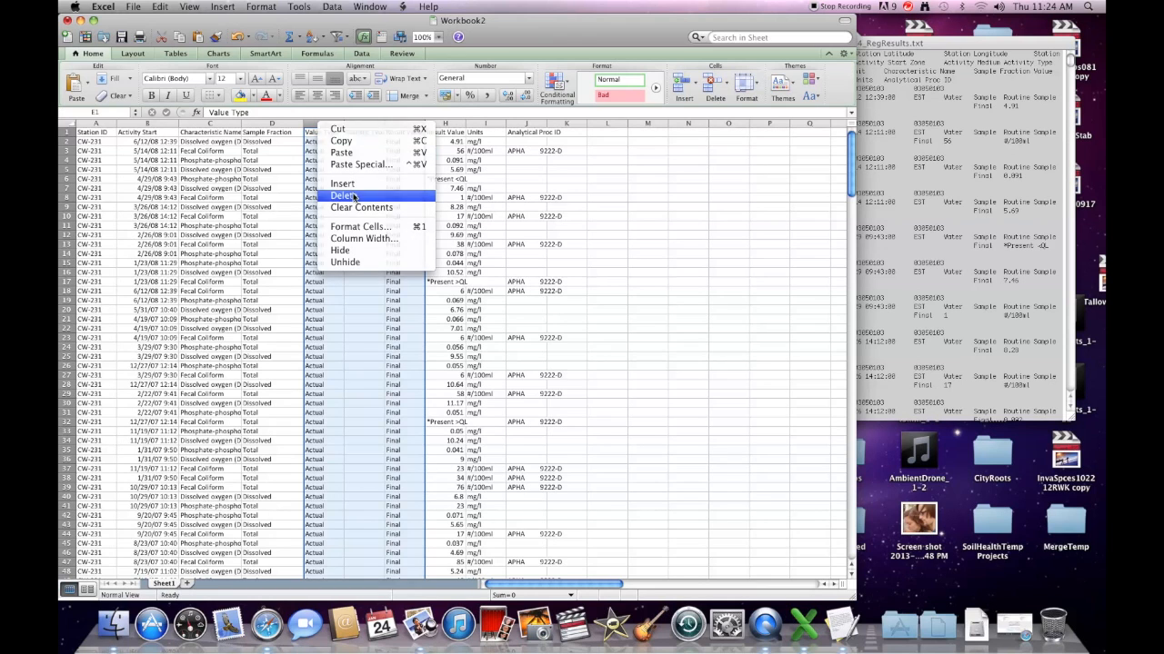
pyautogui.click(353, 196)
# Step: Delete the Analytical Proc ID column
pyautogui.click(414, 156)
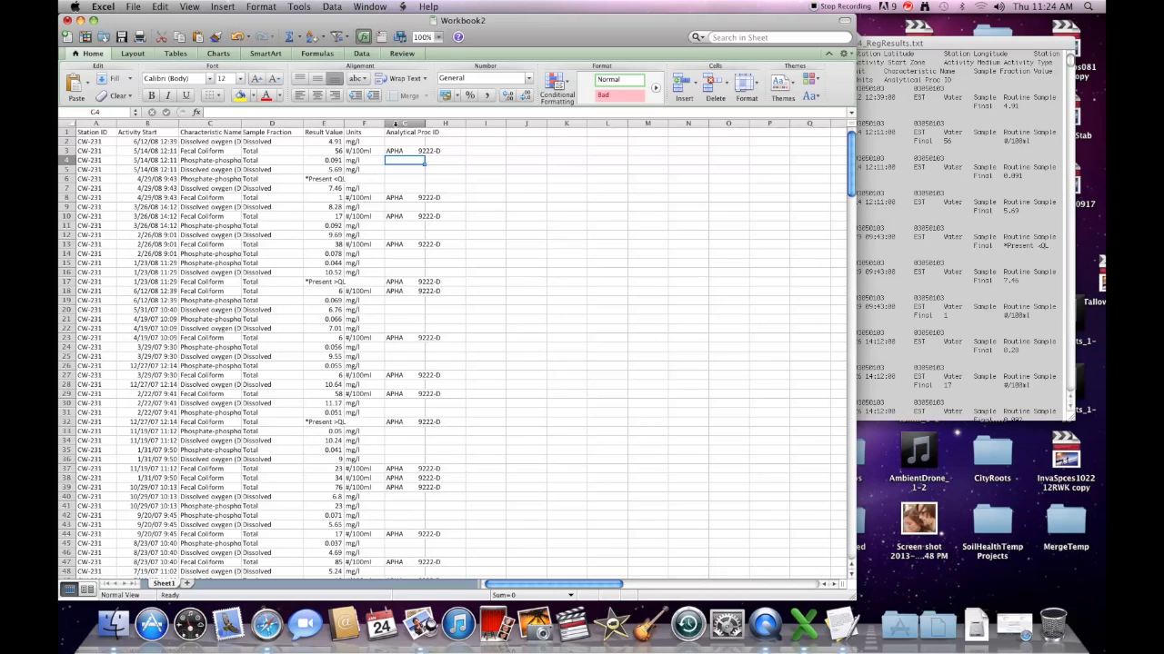
pyautogui.click(397, 123)
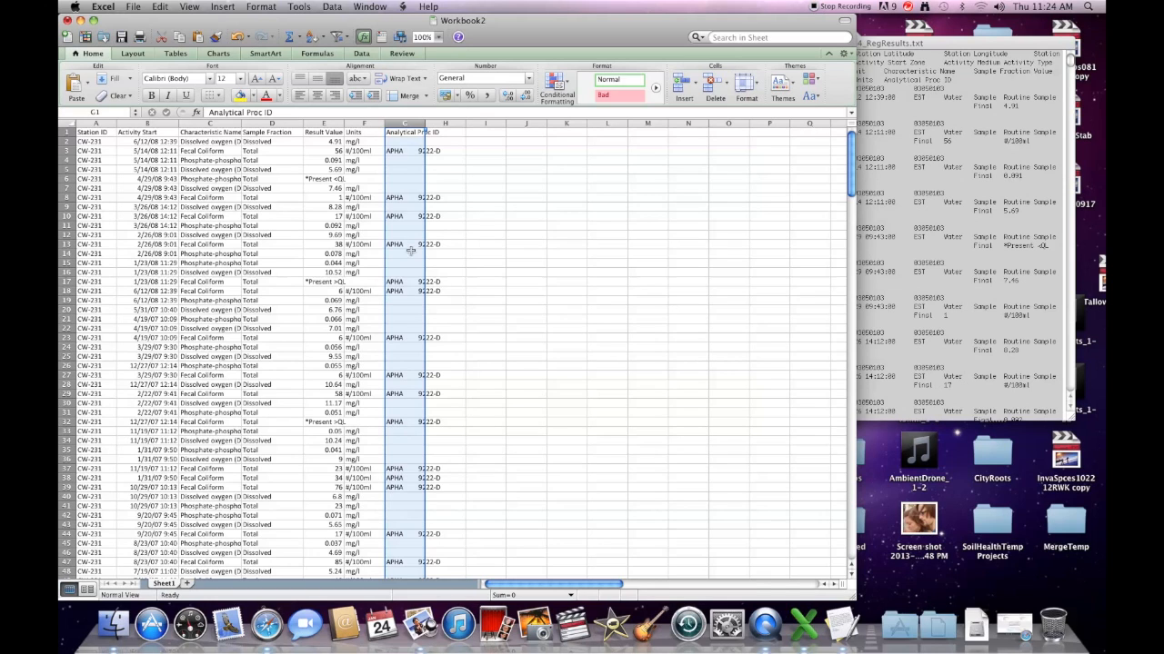
pyautogui.rightClick(405, 123)
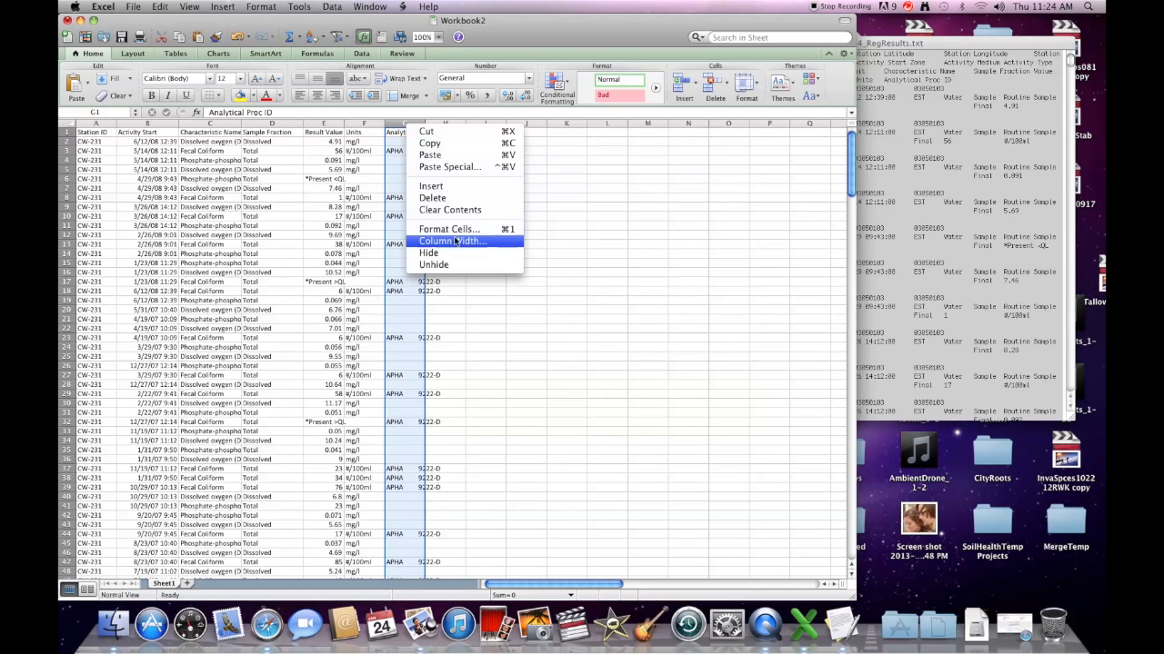
pyautogui.click(447, 199)
pyautogui.click(501, 196)
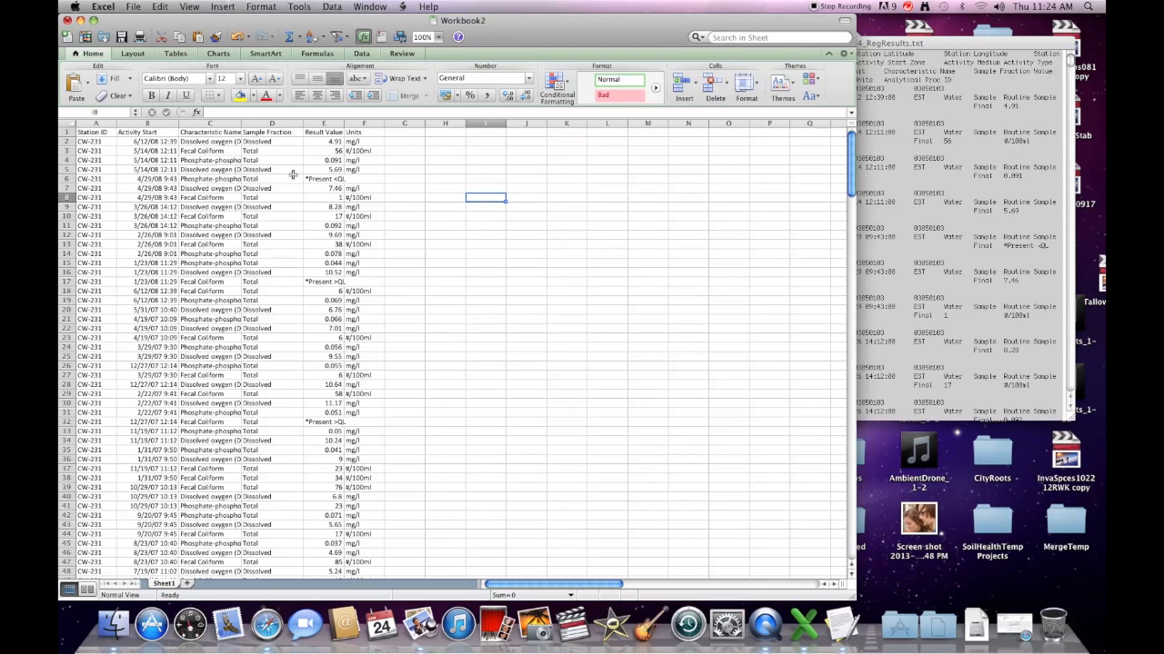
# Step: Sort the six data columns by Characteristic Name, then by Activity Start oldest to newest
pyautogui.moveTo(106, 123); pyautogui.dragTo(350, 126)
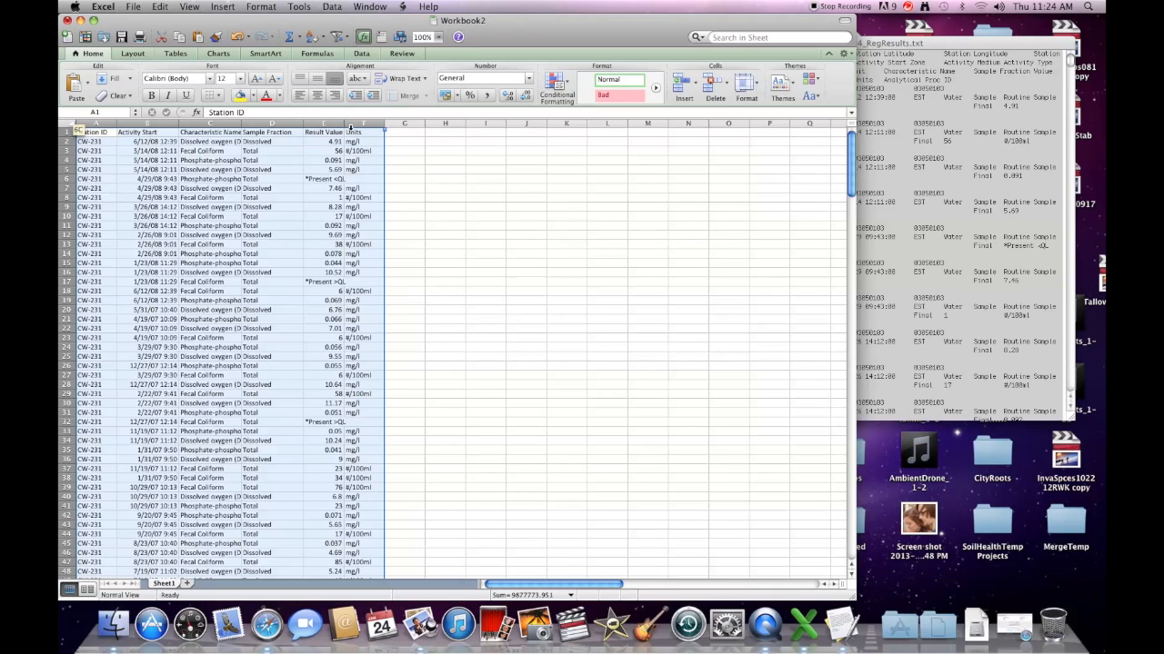
pyautogui.click(338, 8)
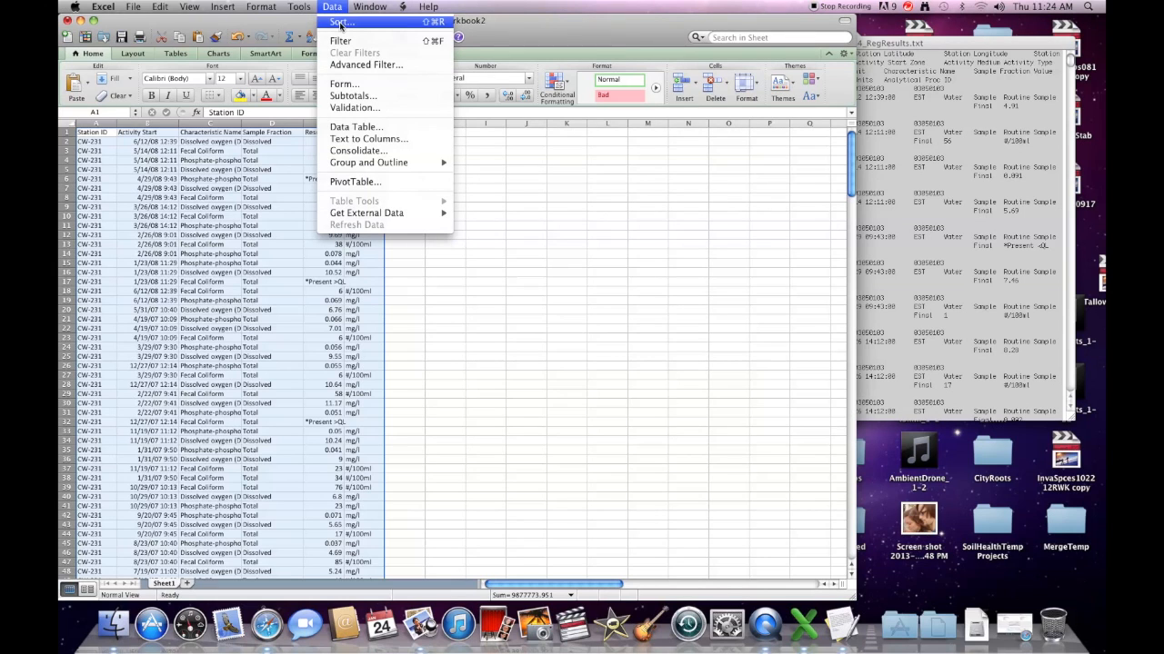
pyautogui.click(340, 25)
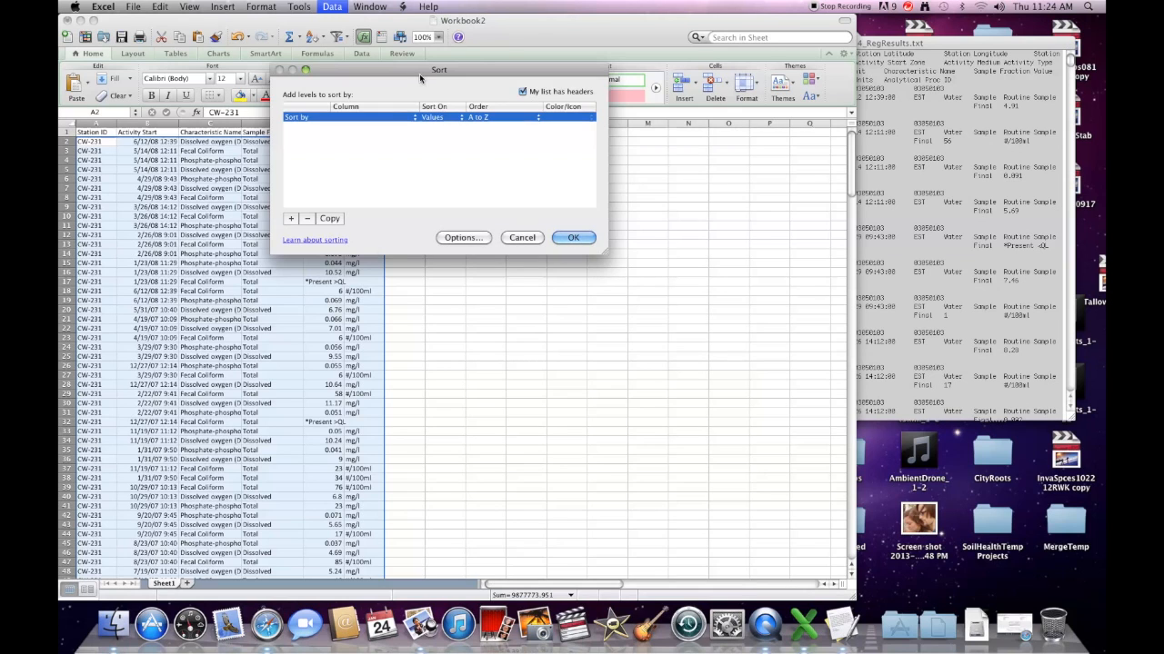
pyautogui.moveTo(419, 73); pyautogui.dragTo(571, 75)
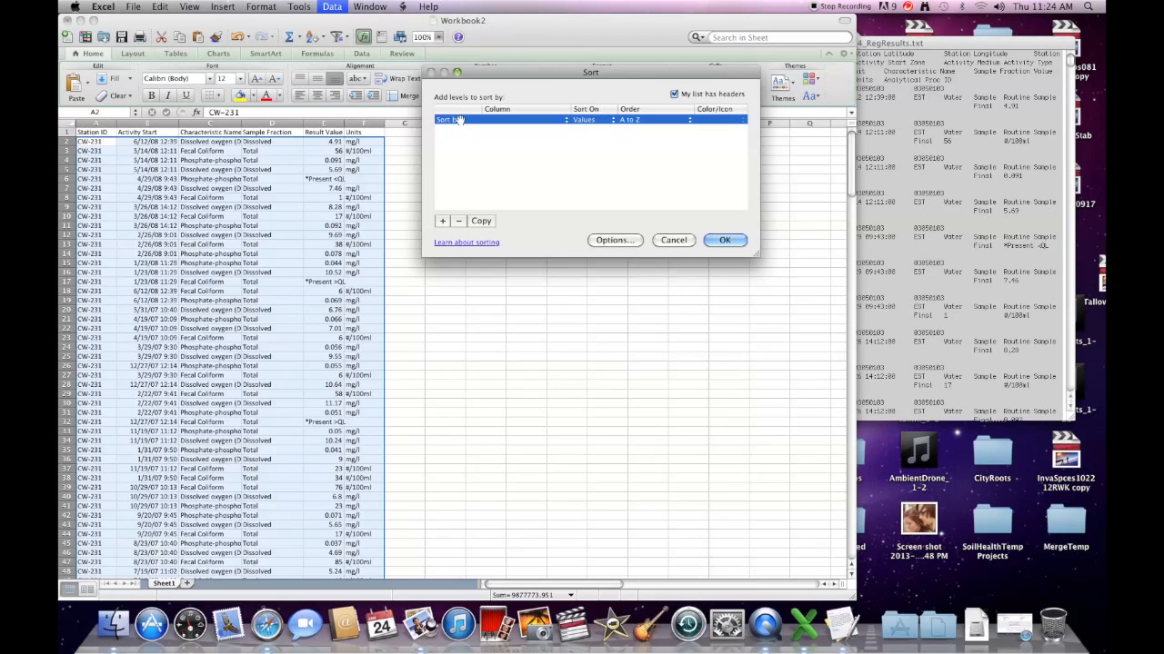
pyautogui.click(557, 123)
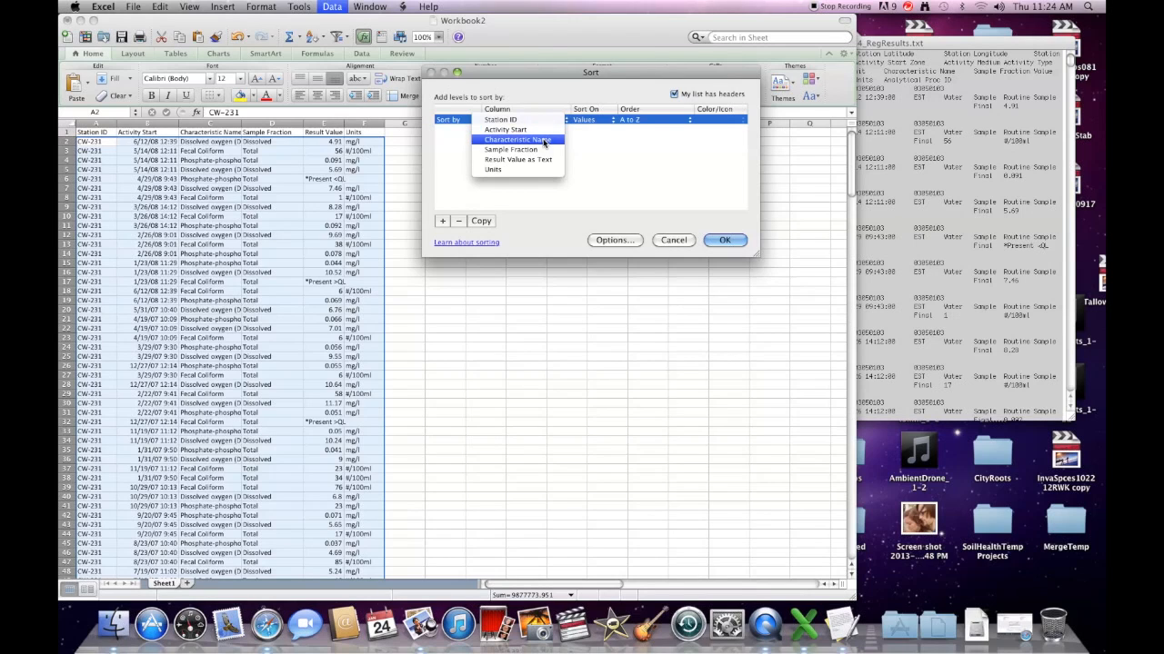
pyautogui.click(545, 143)
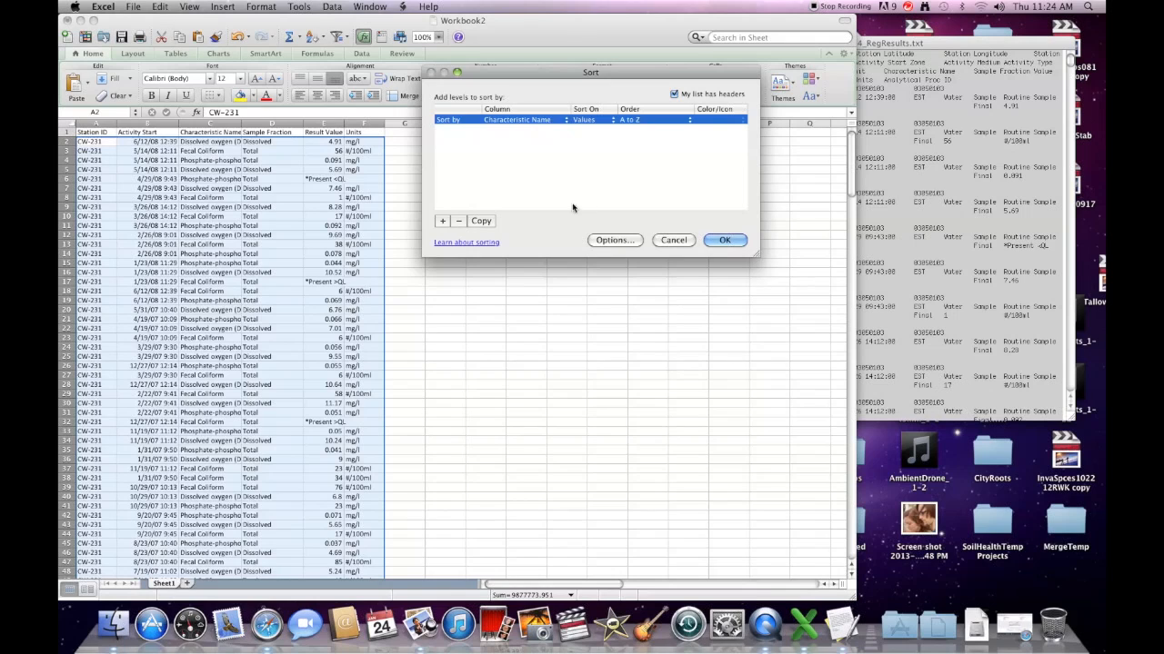
pyautogui.click(443, 221)
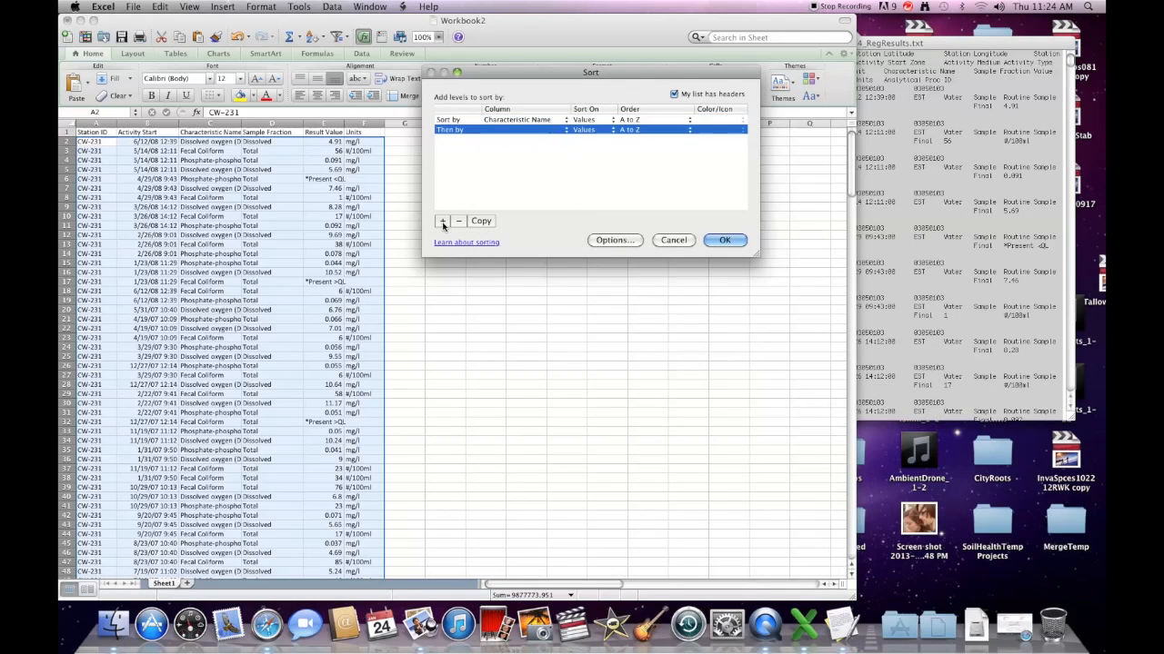
pyautogui.click(558, 132)
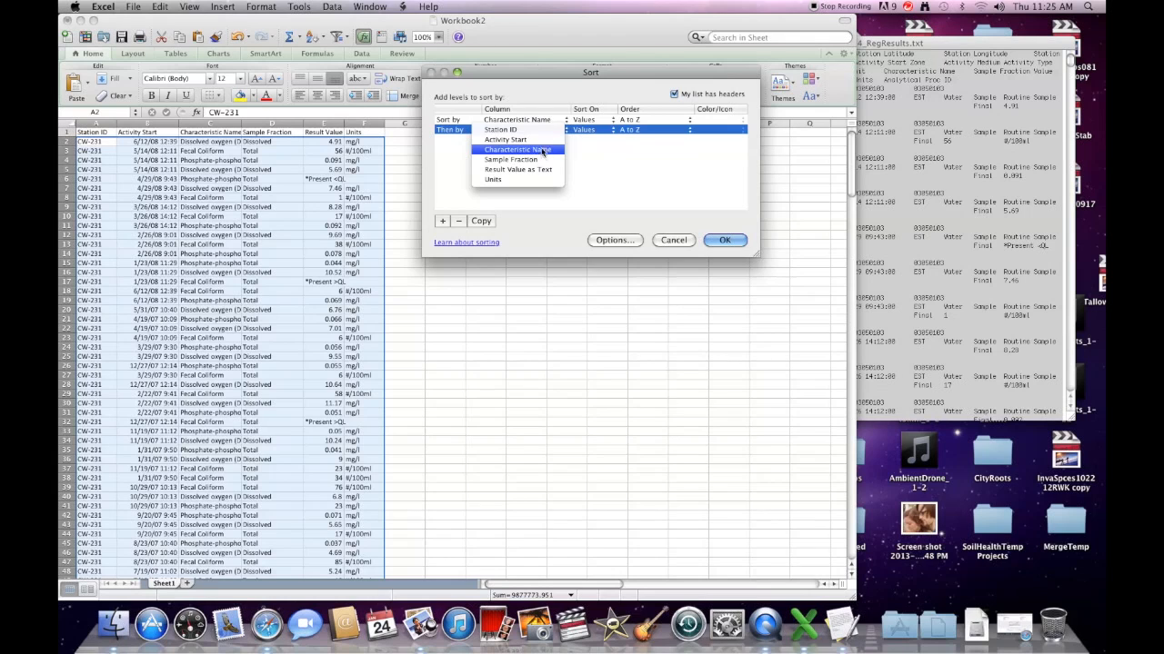
pyautogui.click(536, 140)
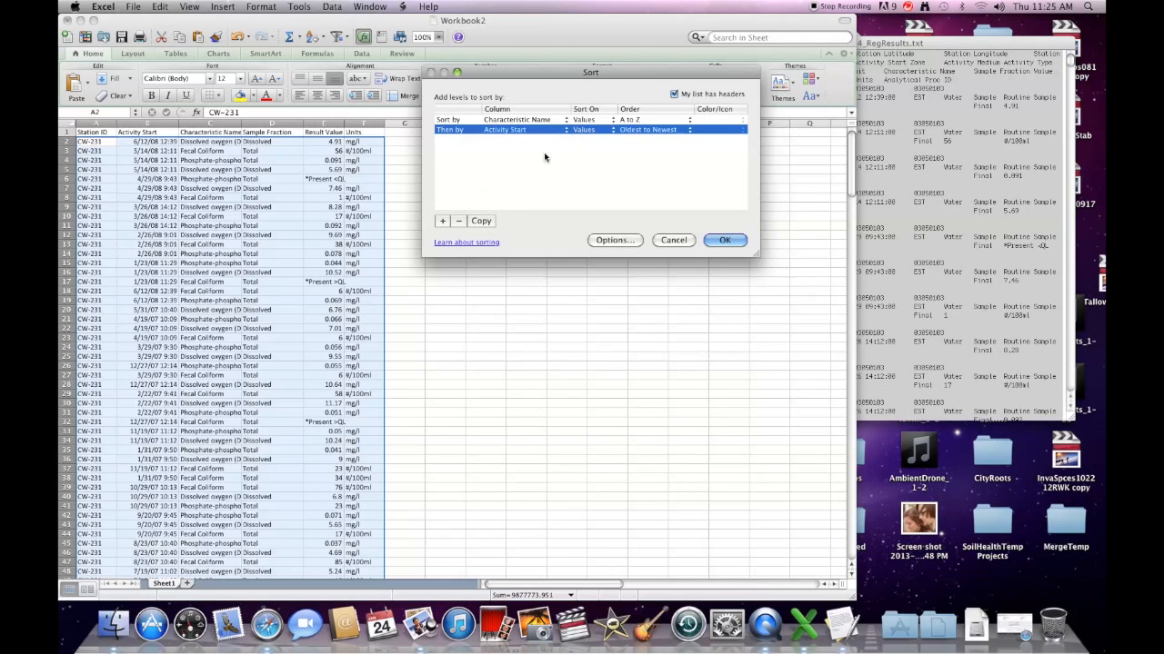
pyautogui.click(731, 246)
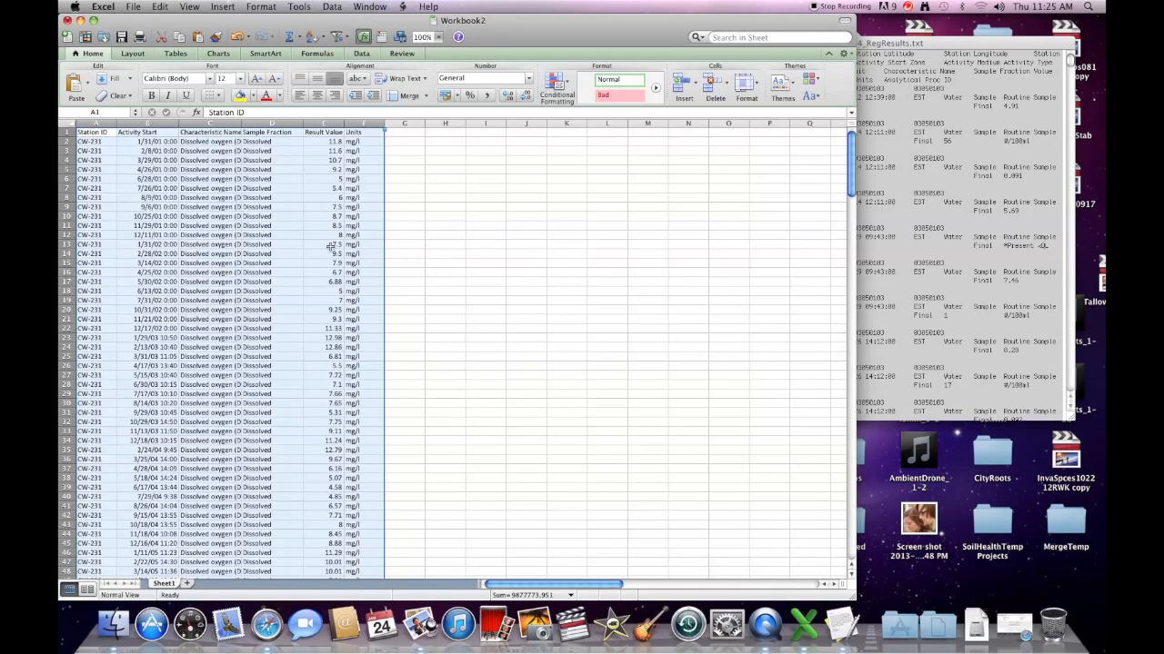
# Step: Widen columns A–F and check the Dissolved oxygen dates run oldest to newest, B2 through B91
pyautogui.moveTo(179, 122); pyautogui.dragTo(190, 120)
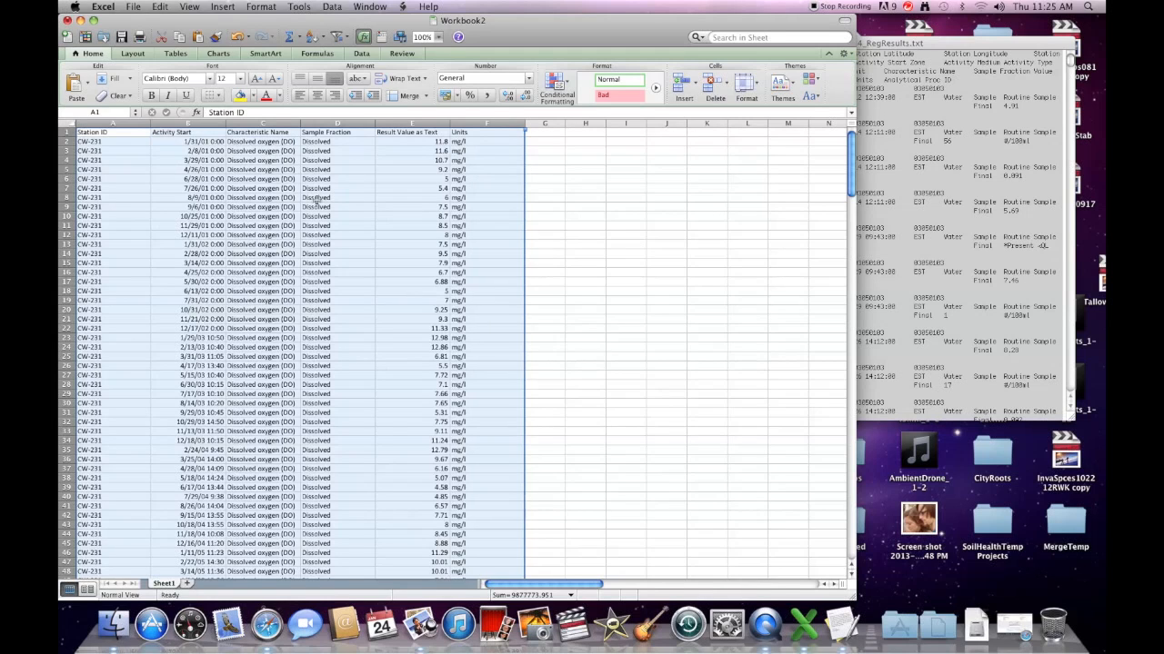
pyautogui.click(206, 141)
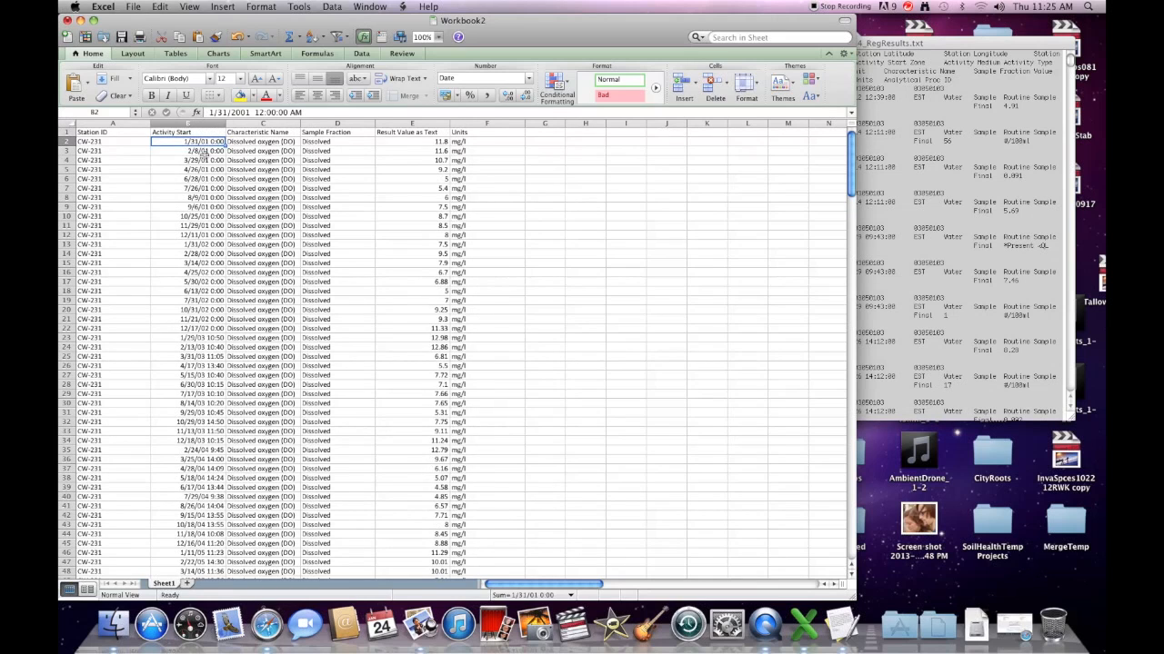
pyautogui.scroll(-15, 205, 152)
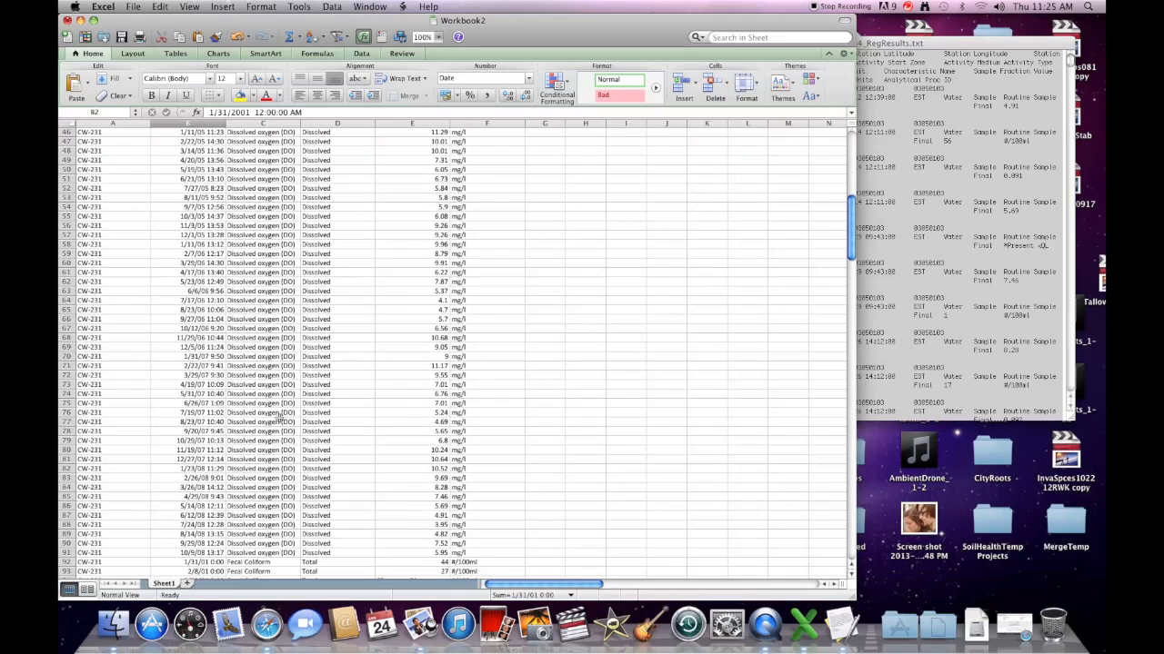
pyautogui.scroll(-2, 259, 491)
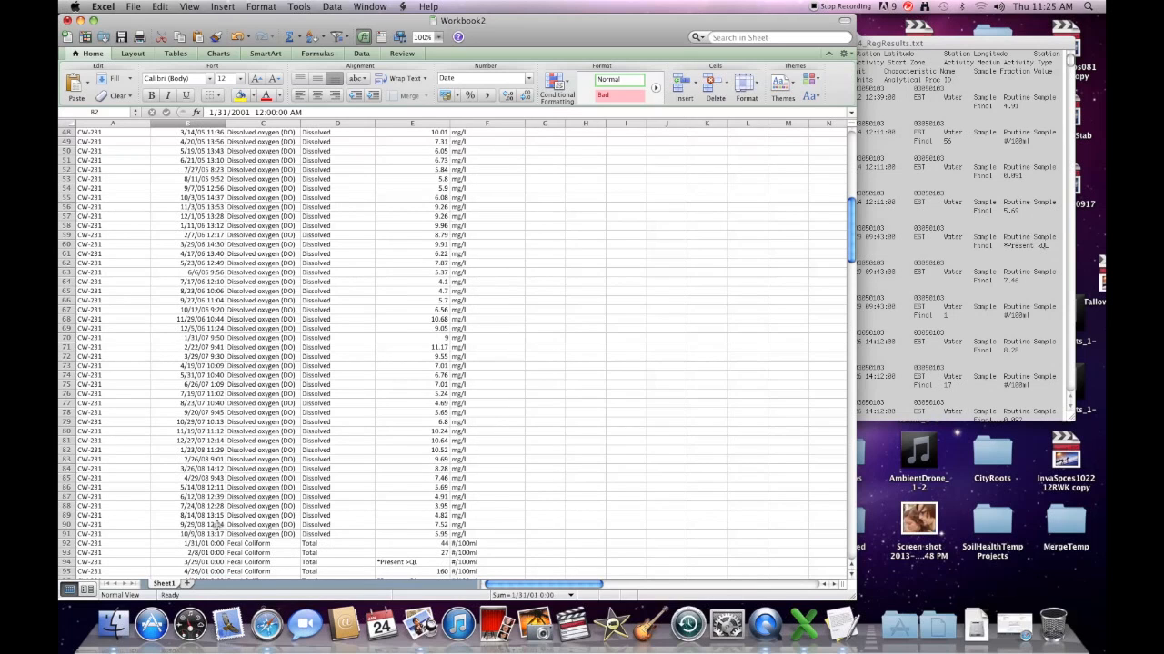
pyautogui.click(217, 525)
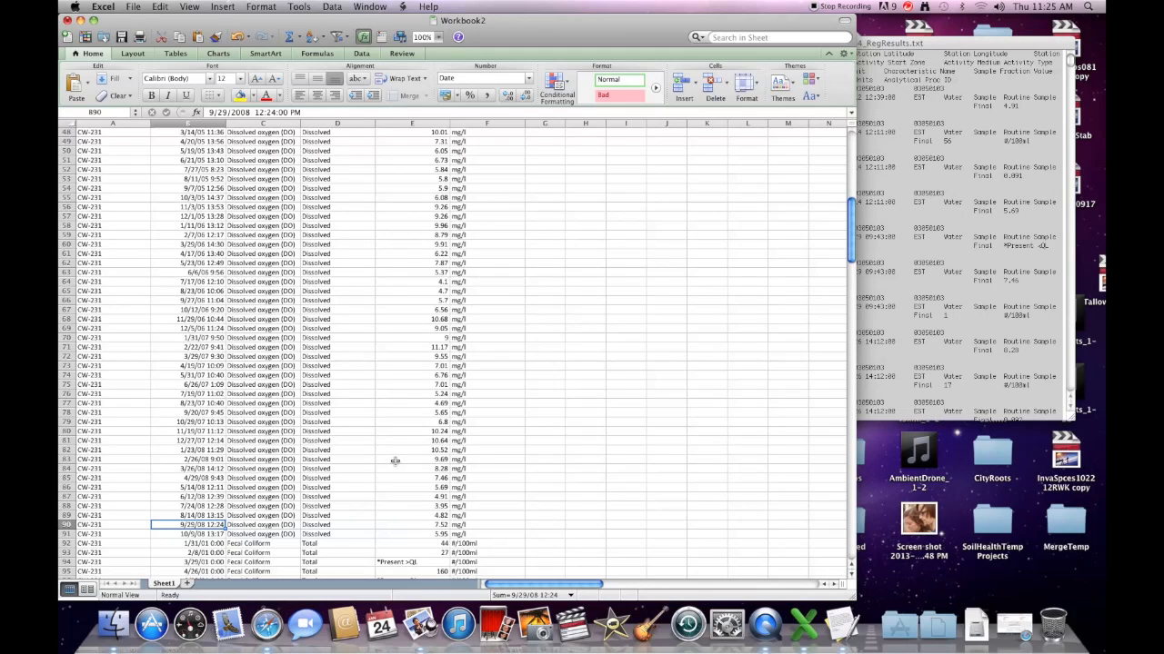
pyautogui.scroll(-1, 394, 461)
pyautogui.scroll(-2, 394, 461)
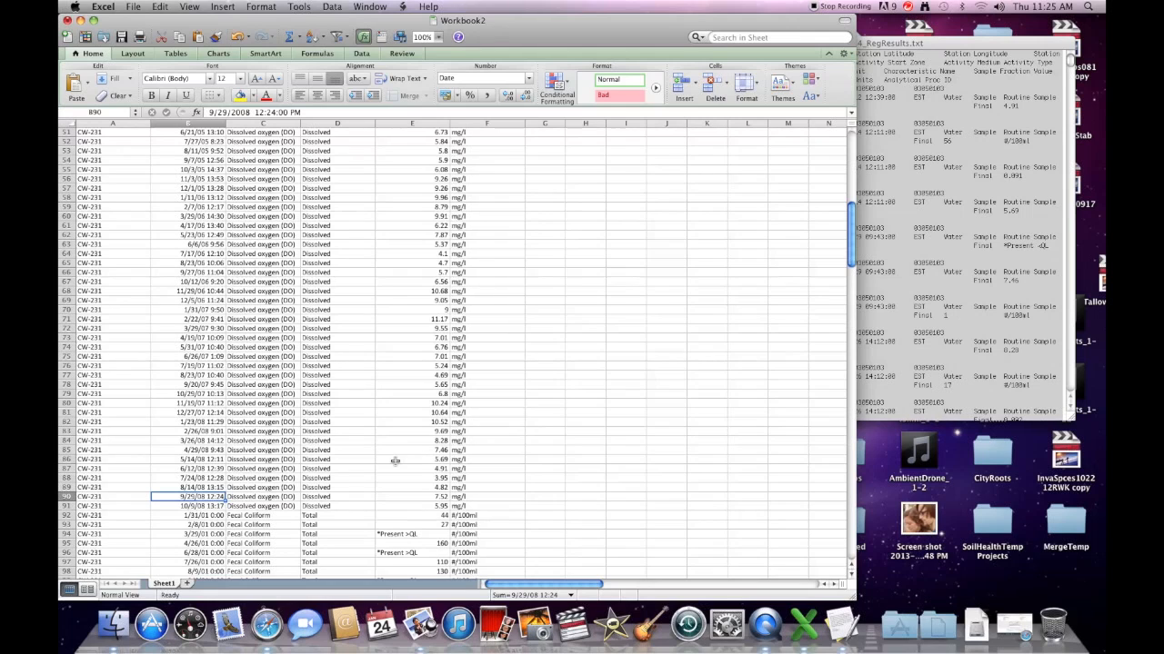
pyautogui.click(218, 504)
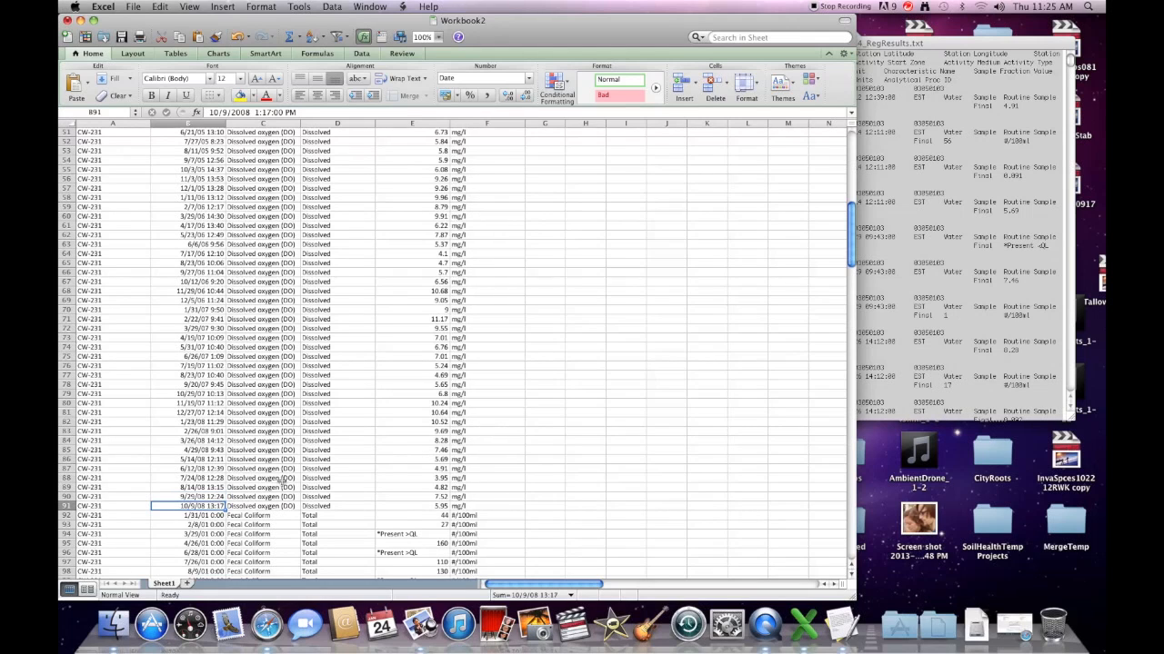
# Step: Check the Fecal Coliform and Phosphate-phosphorus dates down to the final row B258
pyautogui.scroll(-5, 282, 482)
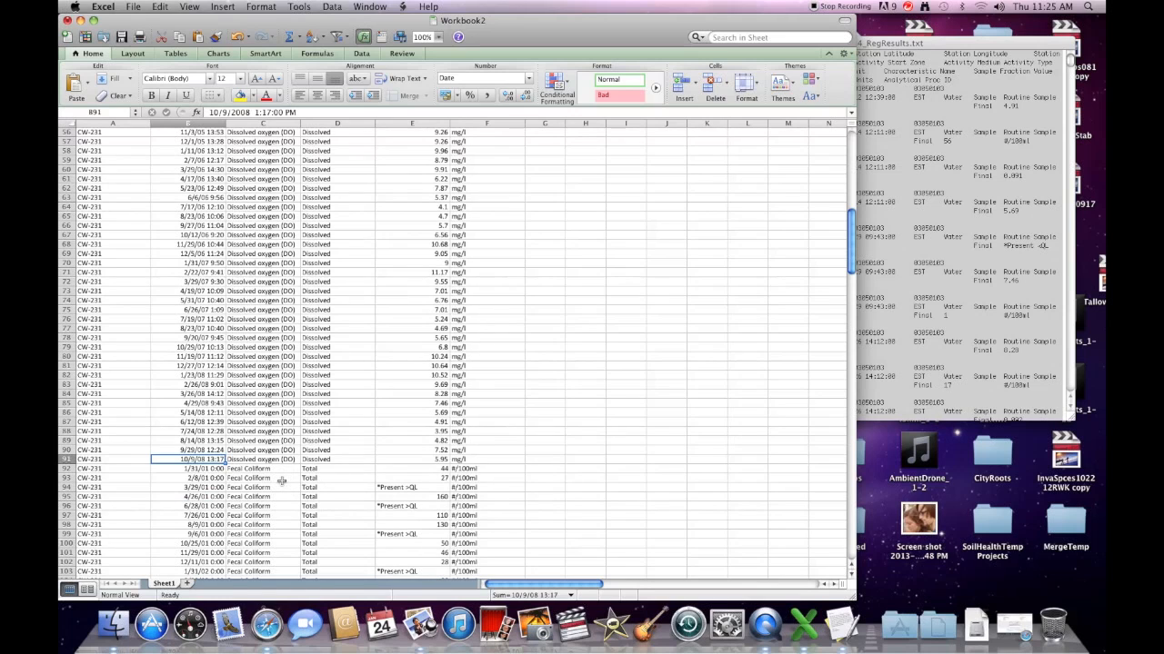
pyautogui.scroll(-10, 282, 481)
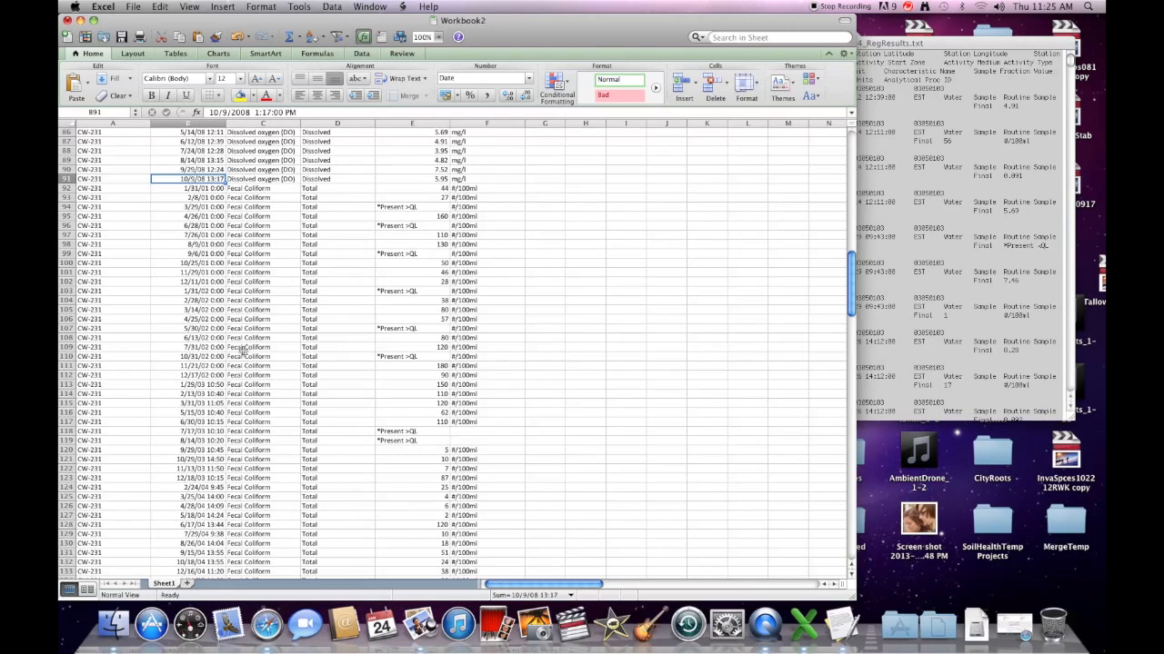
pyautogui.scroll(-3, 244, 353)
pyautogui.scroll(-15, 243, 352)
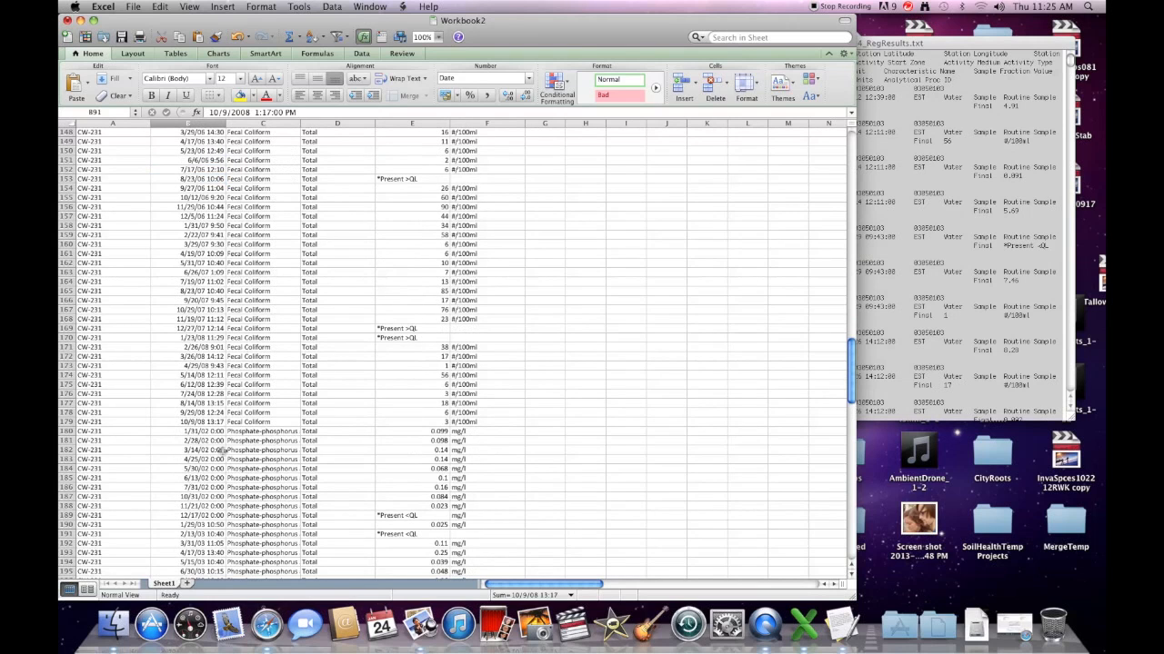
pyautogui.click(216, 423)
pyautogui.scroll(-7, 218, 418)
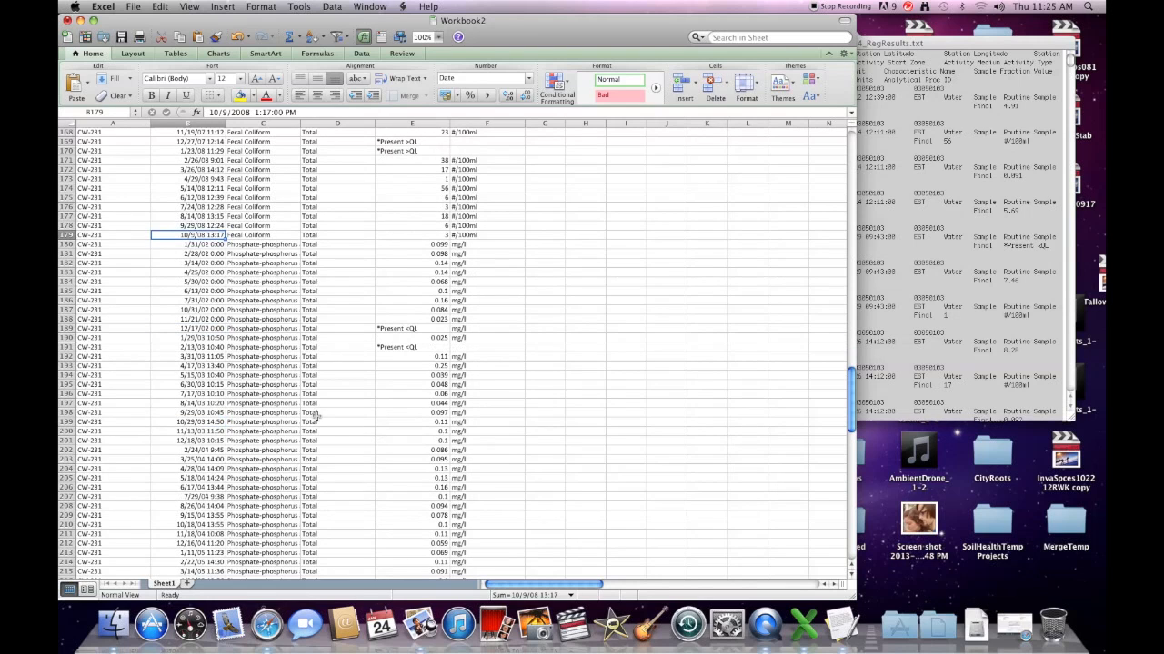
pyautogui.click(216, 244)
pyautogui.scroll(-15, 322, 300)
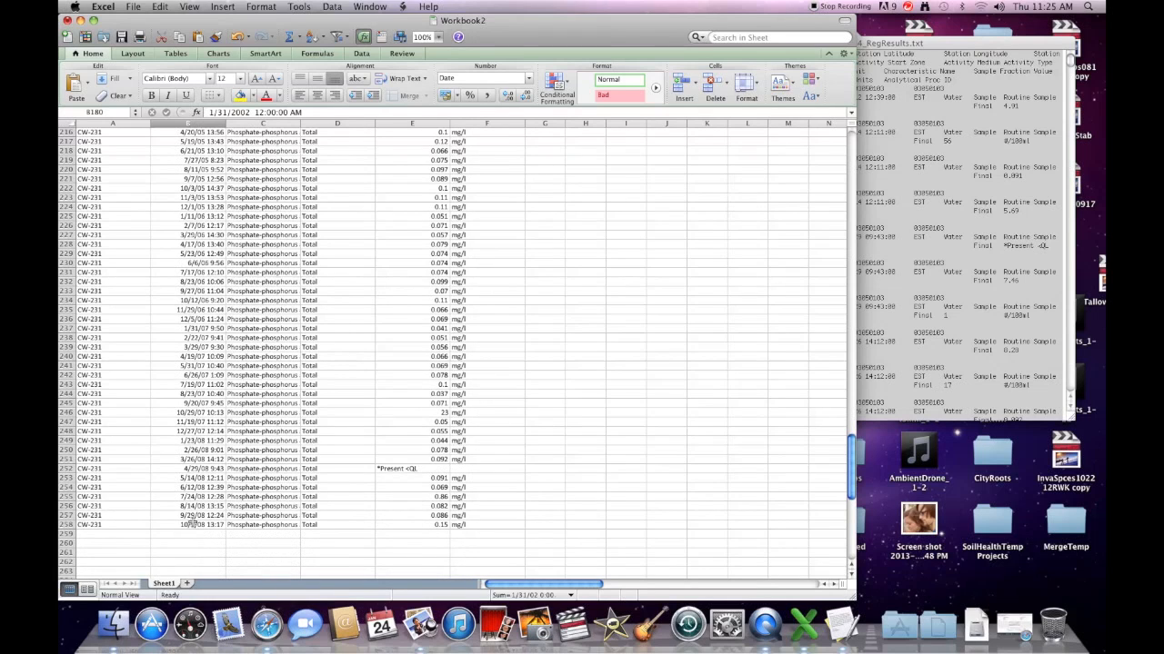
pyautogui.click(193, 525)
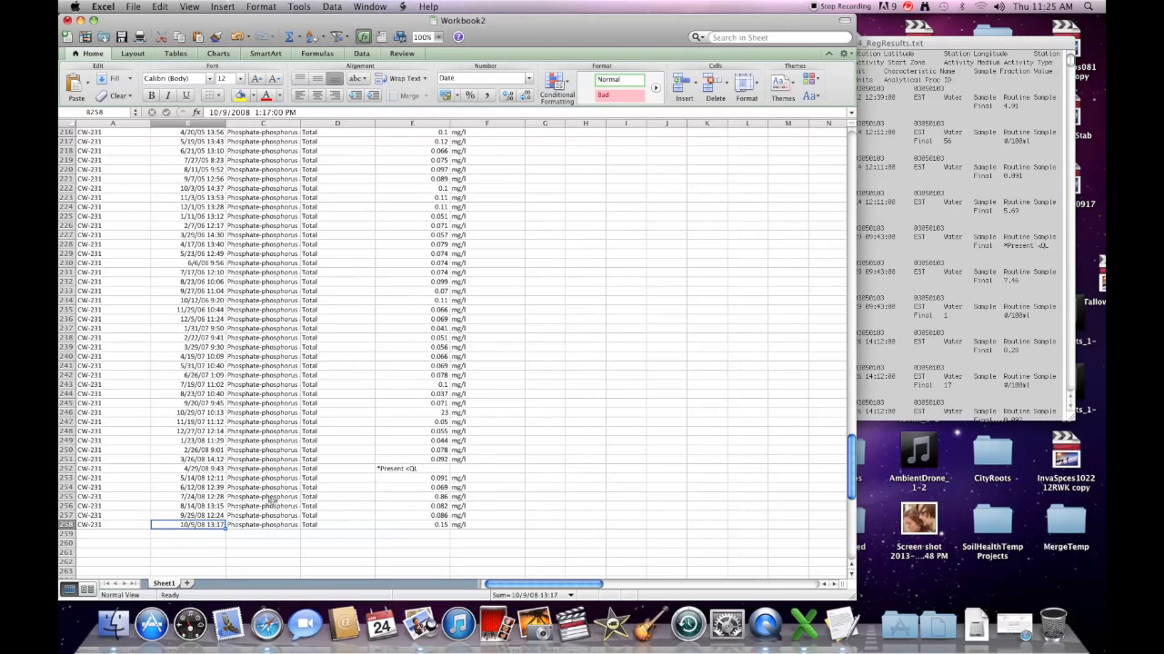
pyautogui.click(409, 469)
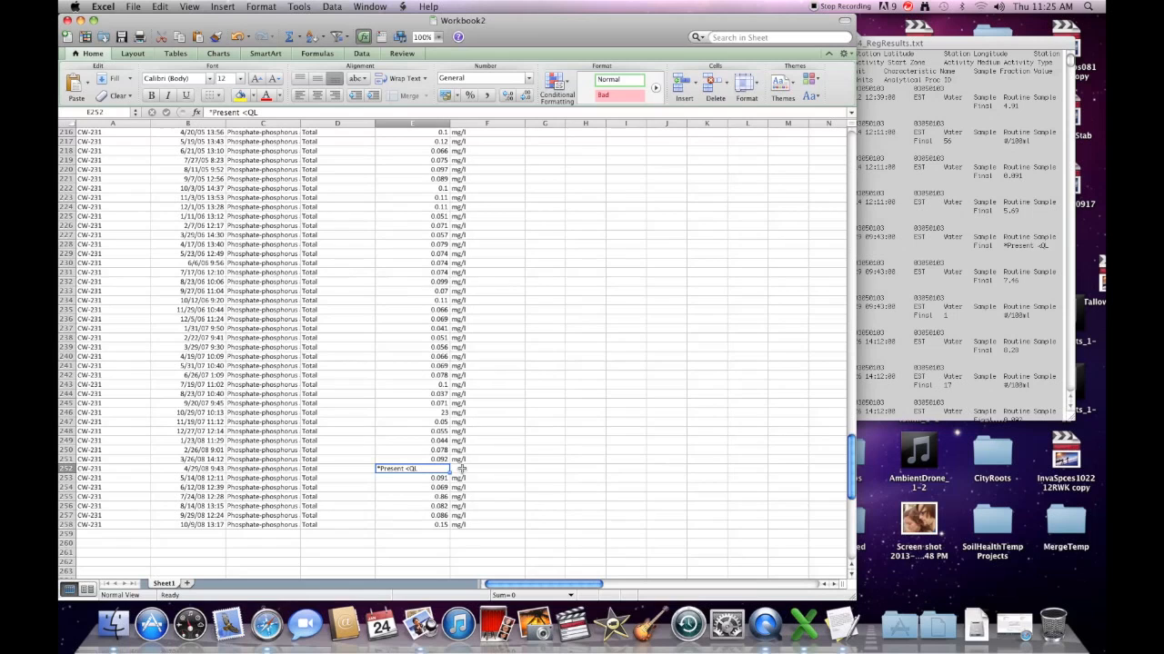
pyautogui.scroll(10, 462, 469)
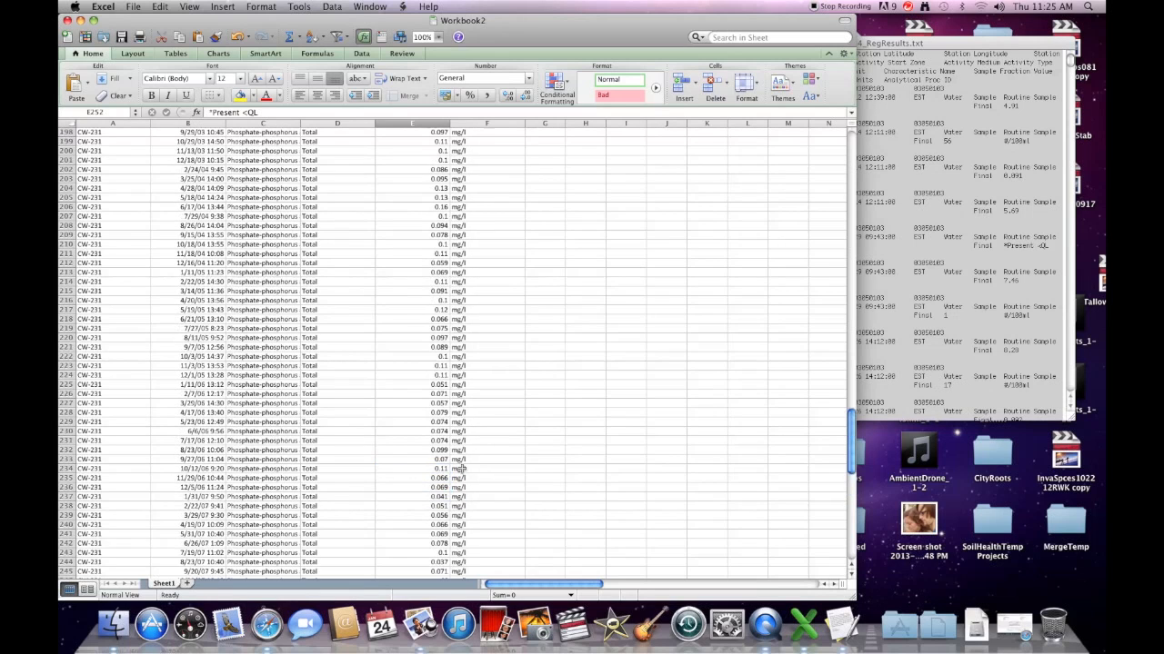
pyautogui.scroll(13, 462, 468)
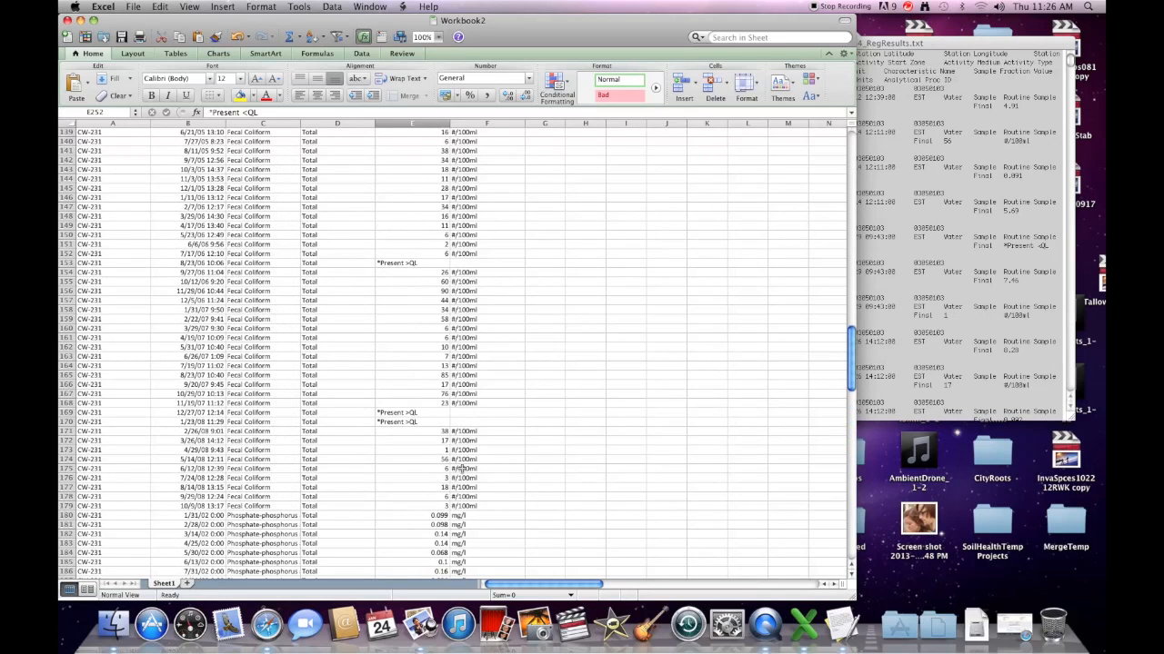
pyautogui.scroll(1, 461, 468)
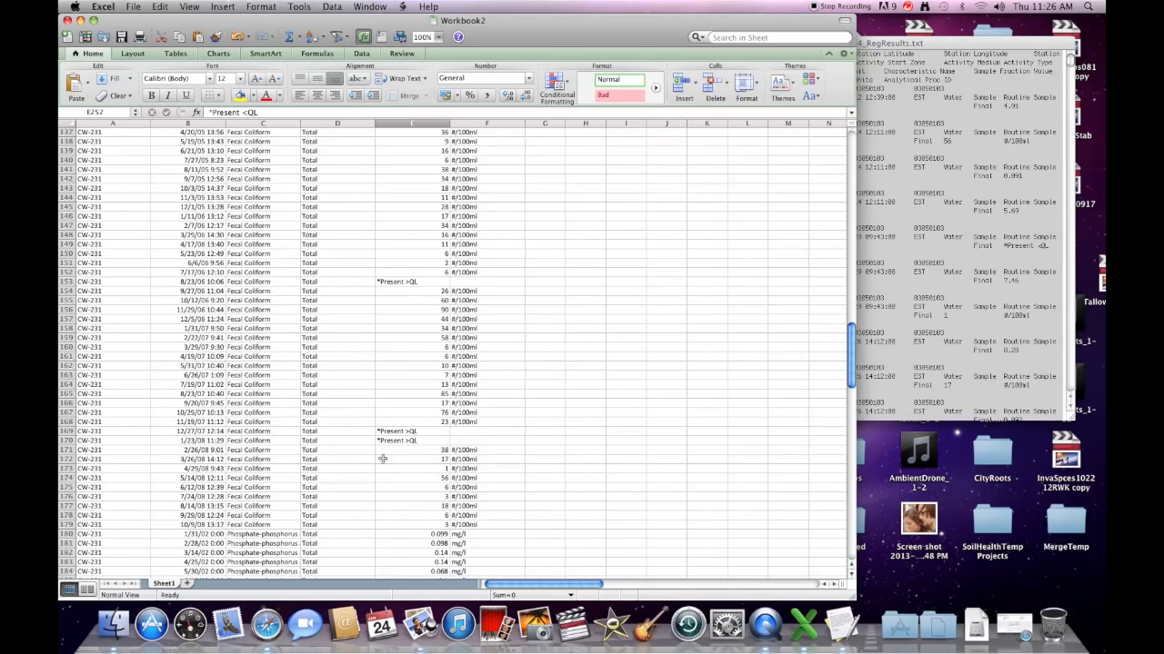
pyautogui.moveTo(396, 431); pyautogui.dragTo(396, 441)
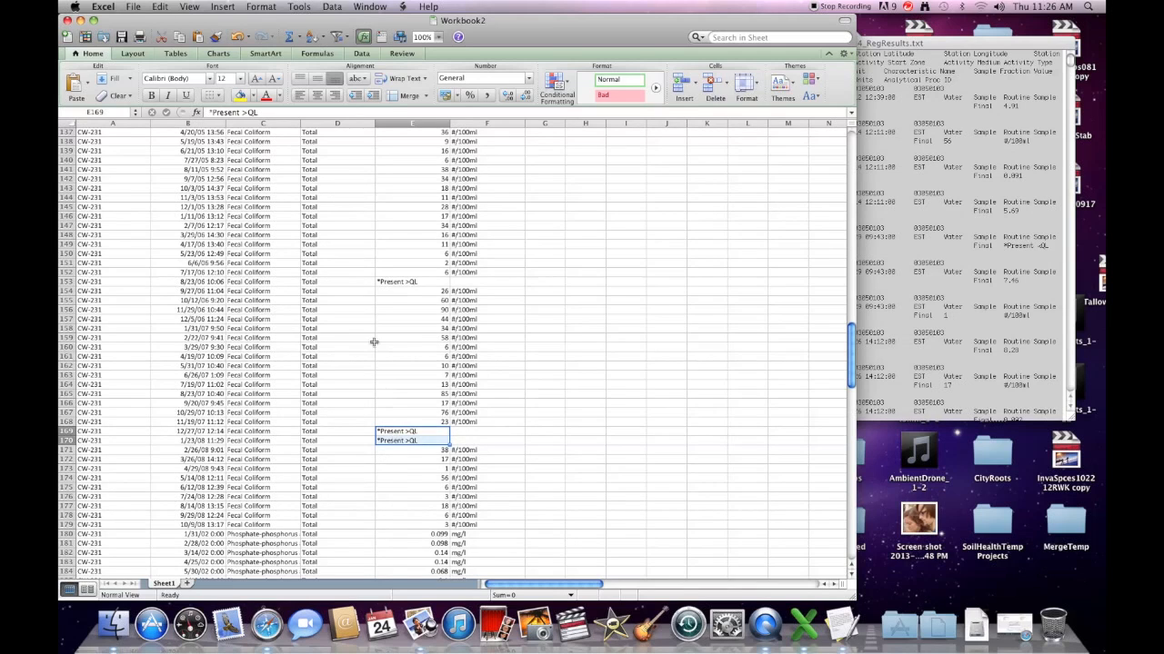
pyautogui.click(412, 283)
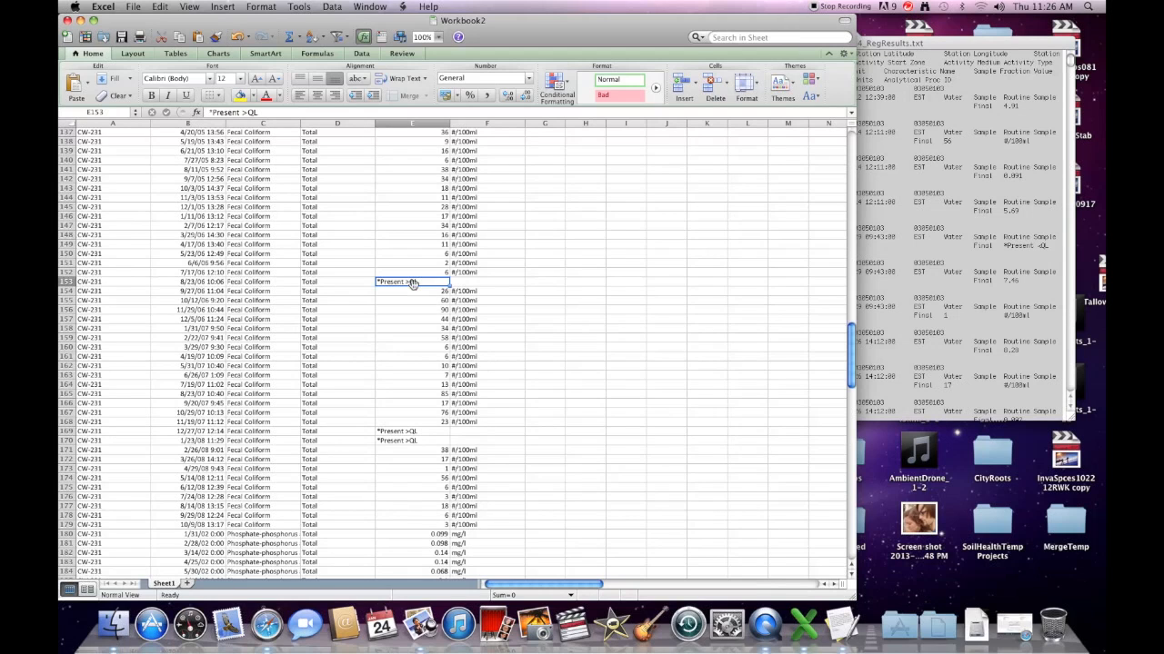
pyautogui.scroll(5, 397, 258)
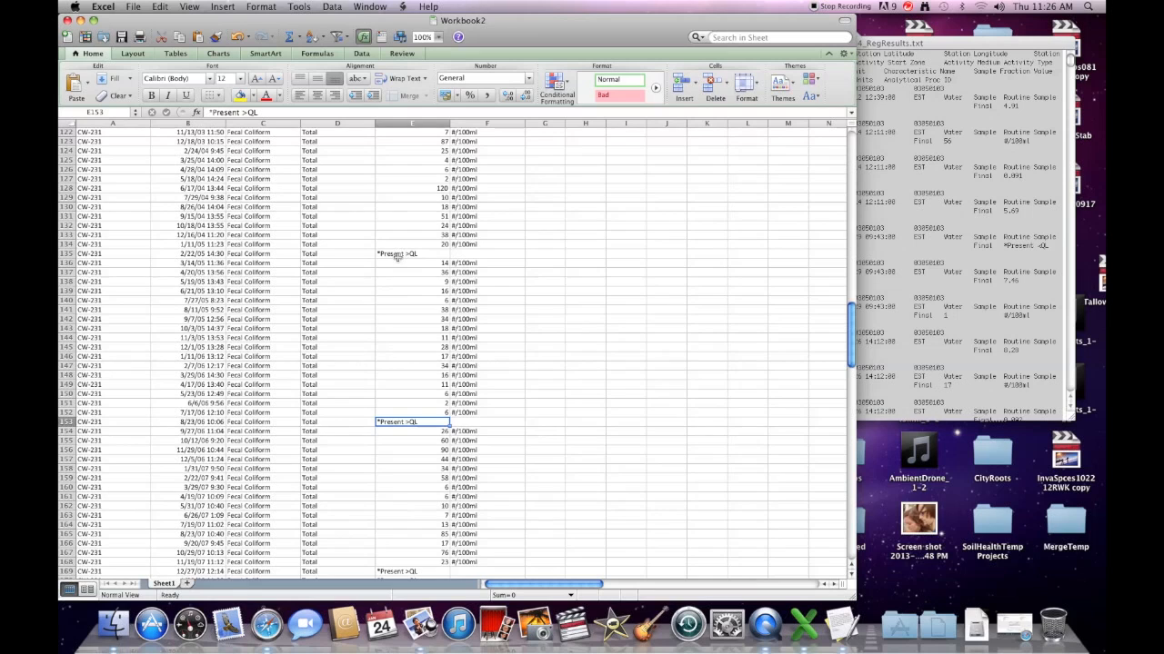
pyautogui.scroll(18, 397, 257)
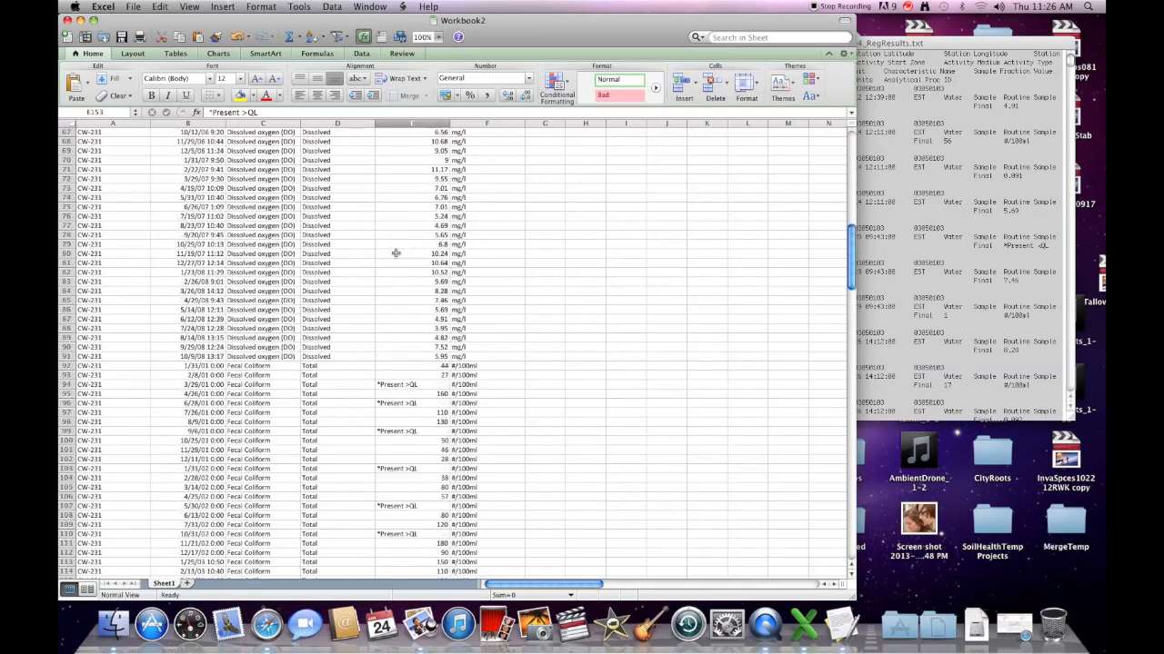
pyautogui.scroll(2, 395, 253)
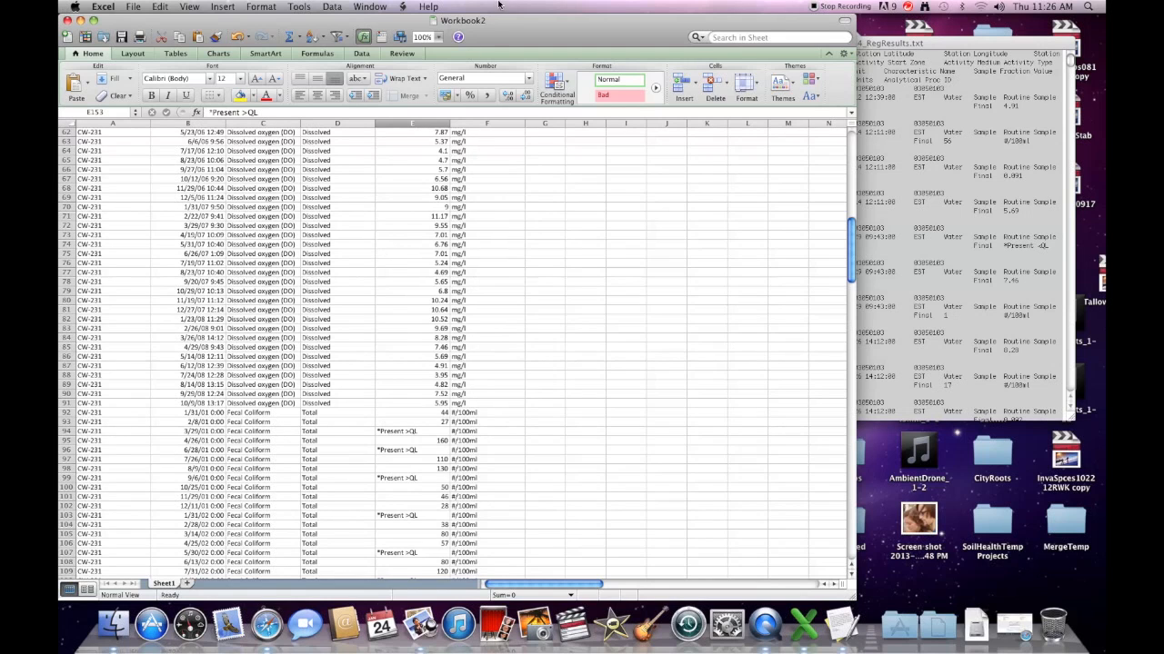
pyautogui.moveTo(496, 24); pyautogui.dragTo(539, 23)
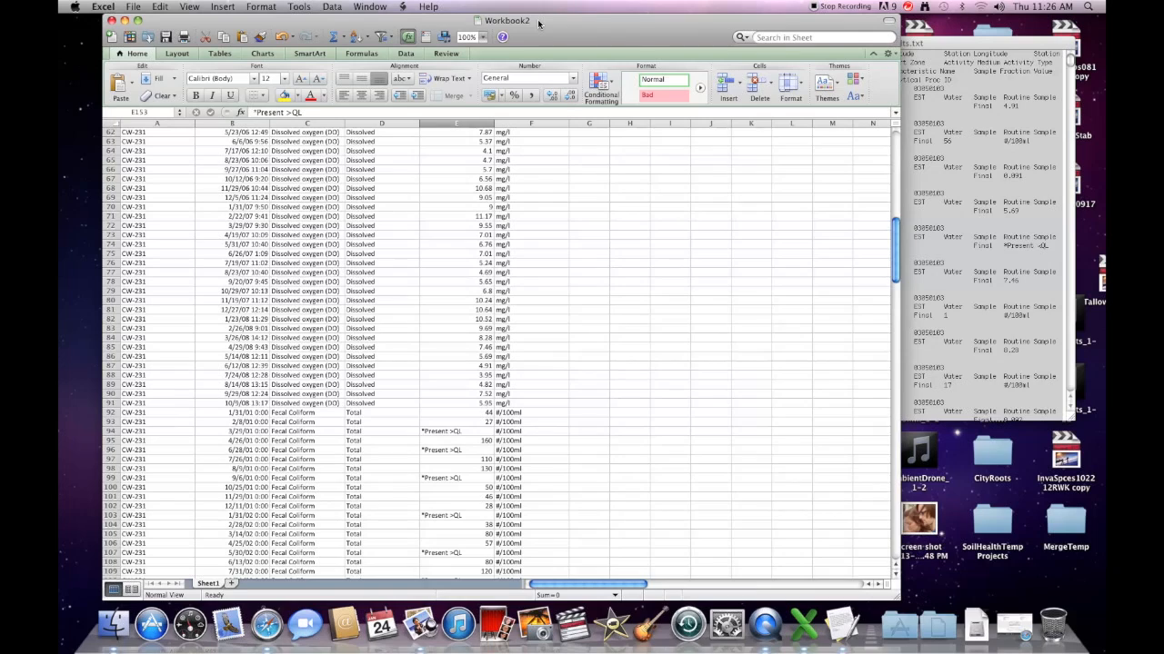